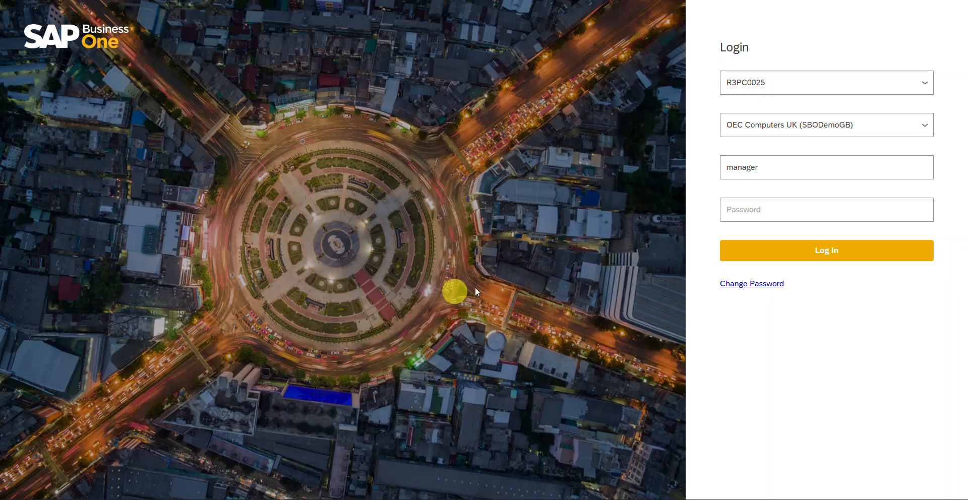
Log in to the OEC Computers UK company by entering the account password, retrying the login from the login page
left_click(832, 208)
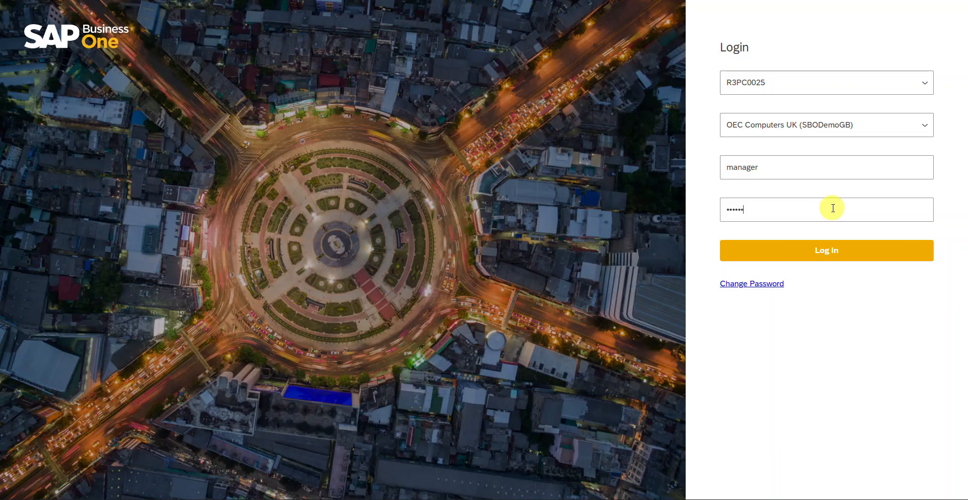
key("Return")
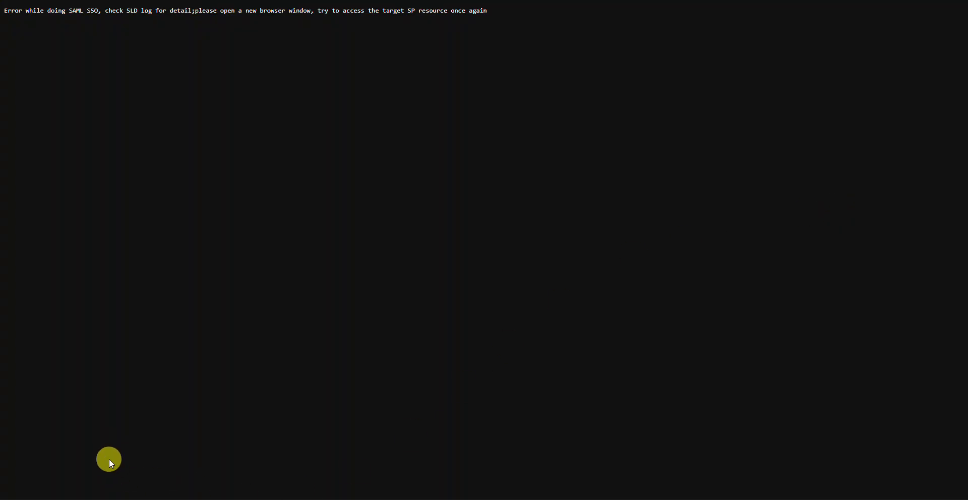
key("alt+Left")
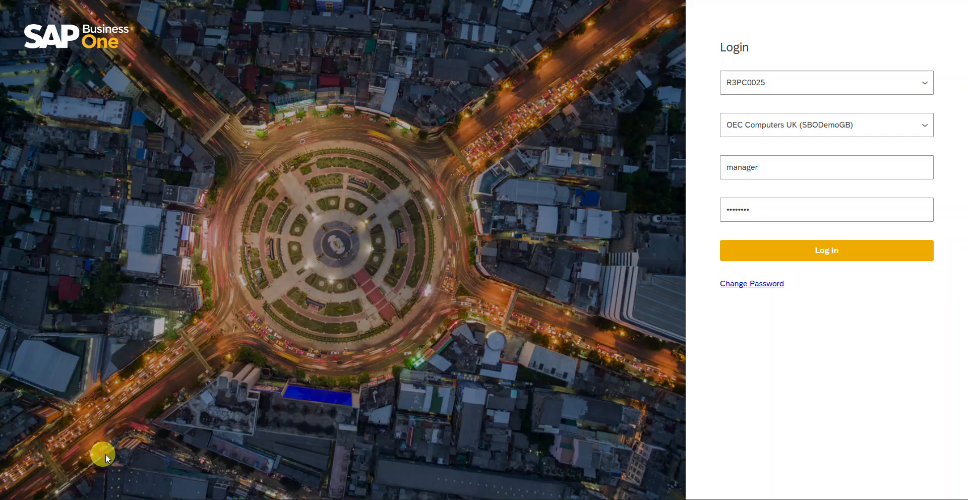
left_click(825, 258)
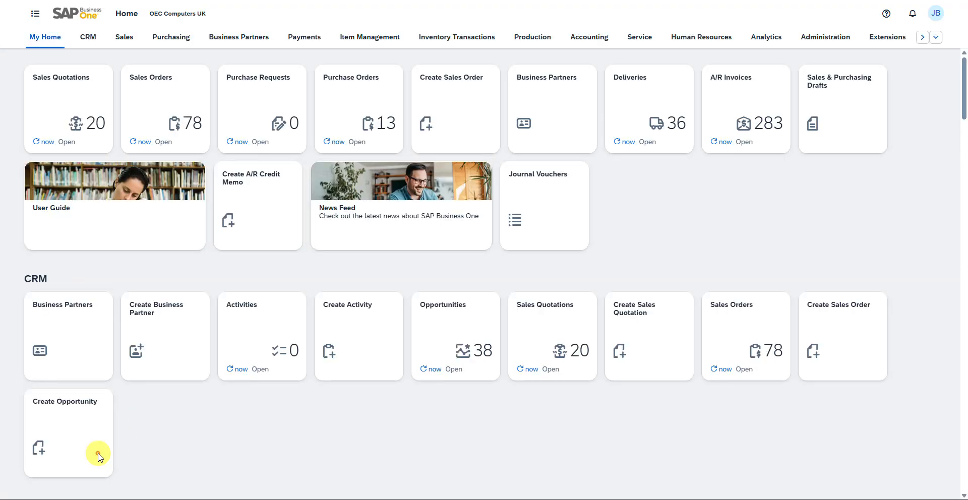
left_click(98, 453)
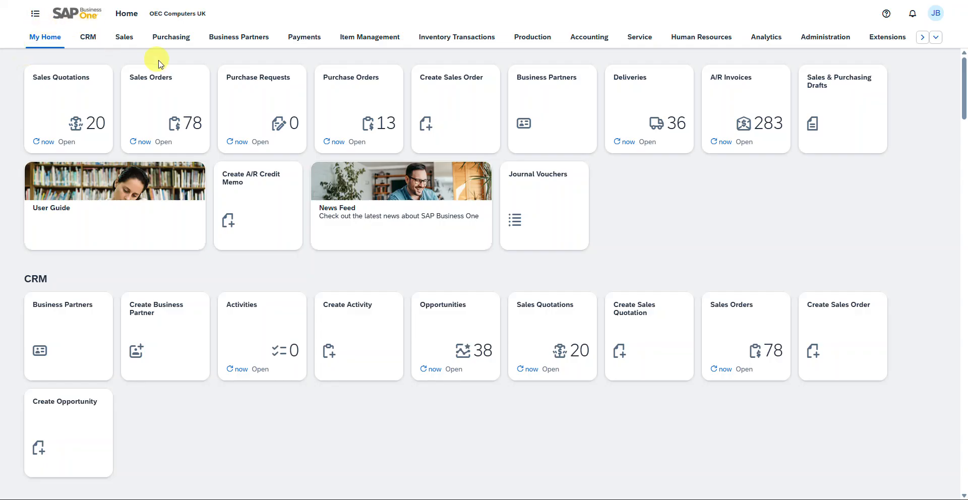
Browse the Sales functions and open the list of open sales quotations
left_click(35, 14)
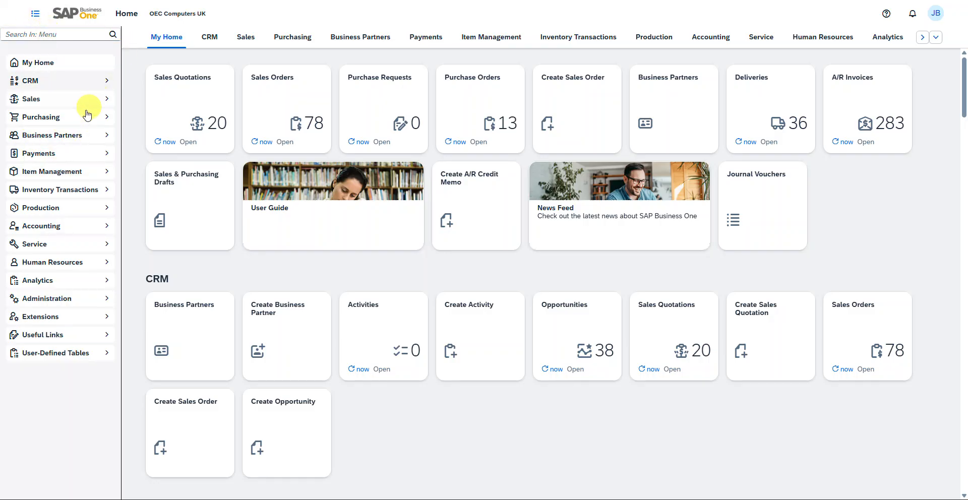
left_click(103, 98)
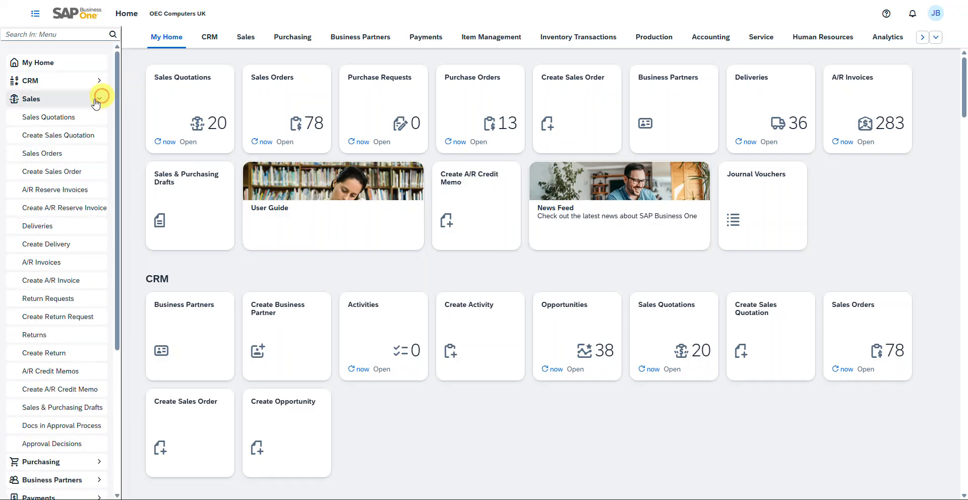
scroll(59, 167, "down", 2)
scroll(77, 169, "up", 1)
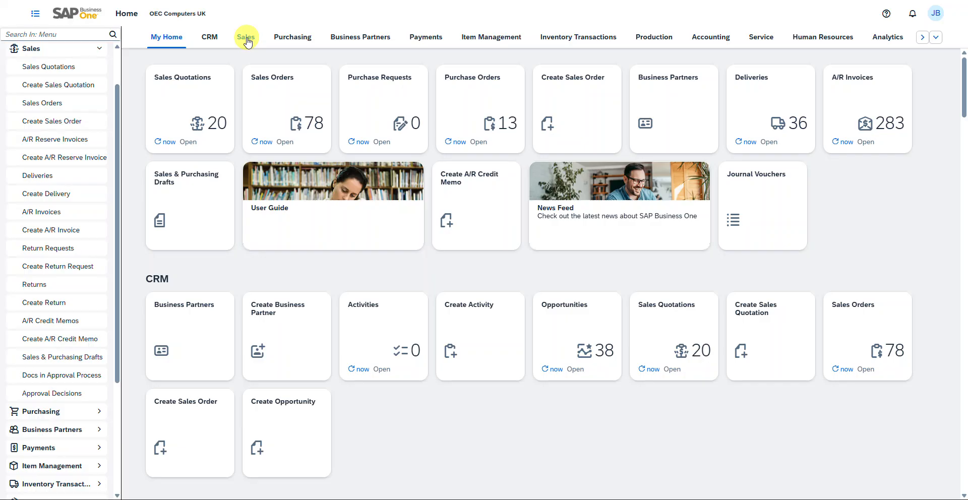
left_click(247, 40)
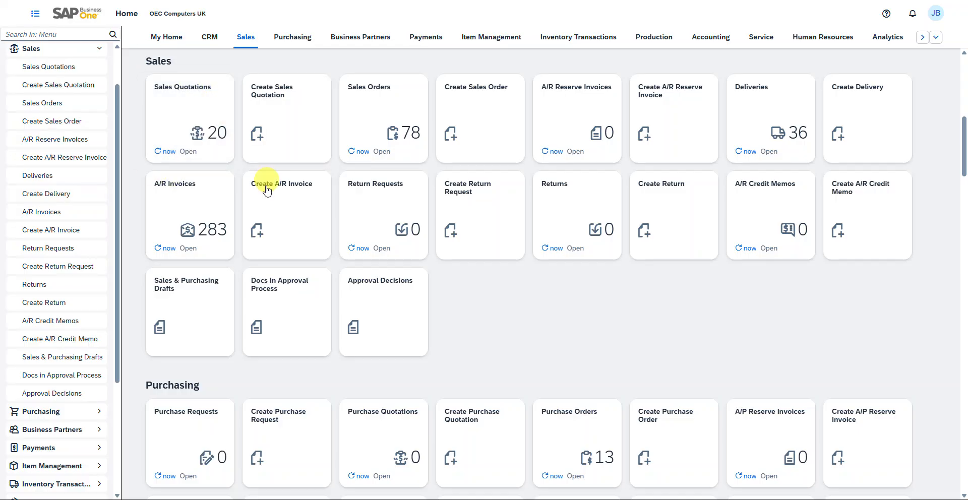
left_click(200, 105)
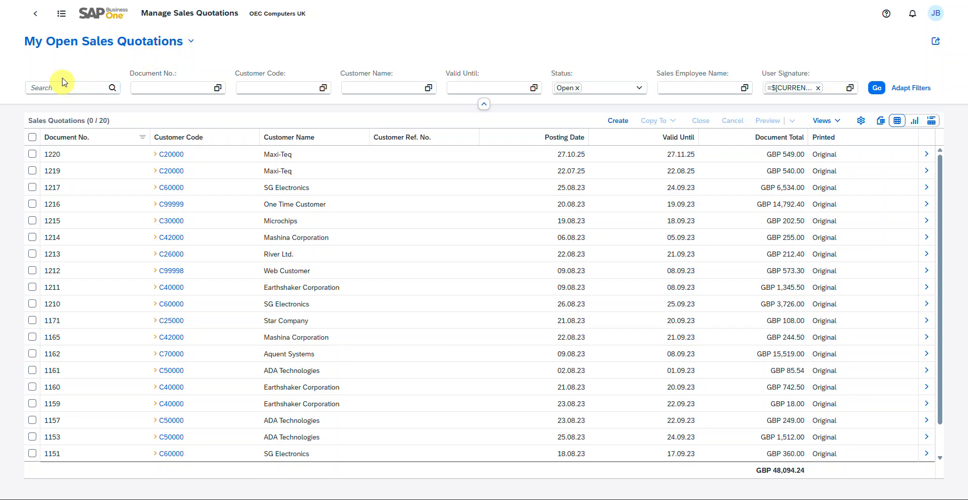
Filter the open sales quotations by the document number of the first listed quotation and clear the filter value
left_click(115, 88)
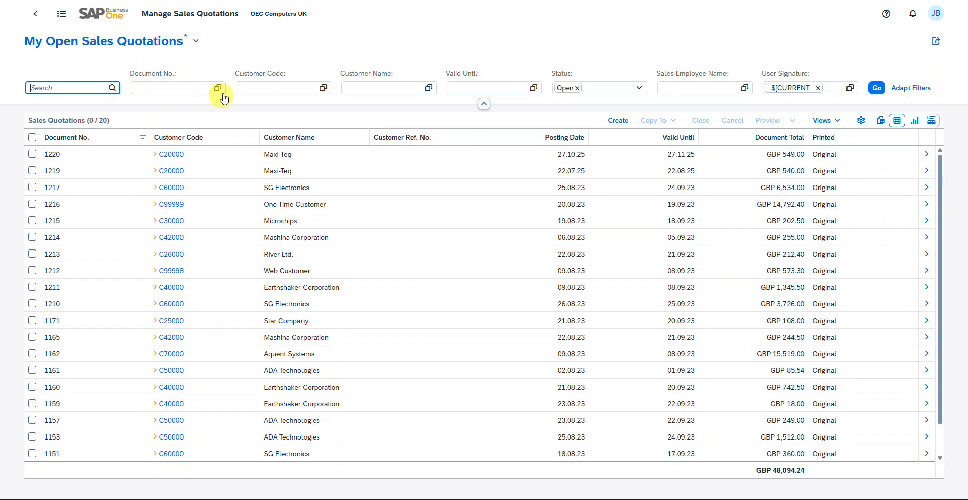
left_click(186, 92)
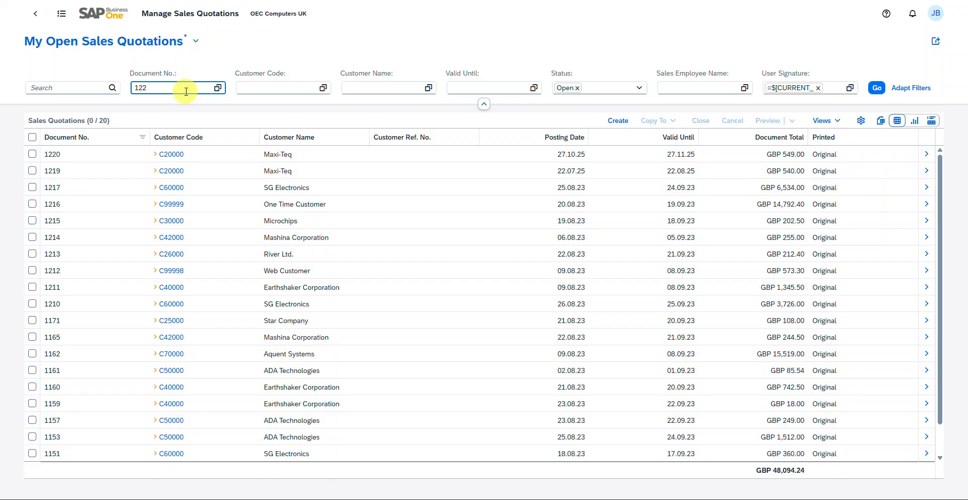
type("1220")
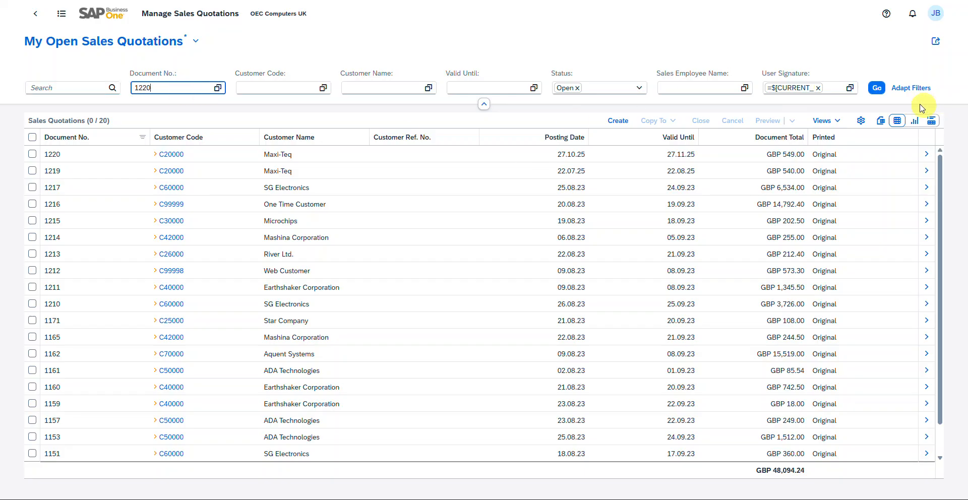
left_click(876, 89)
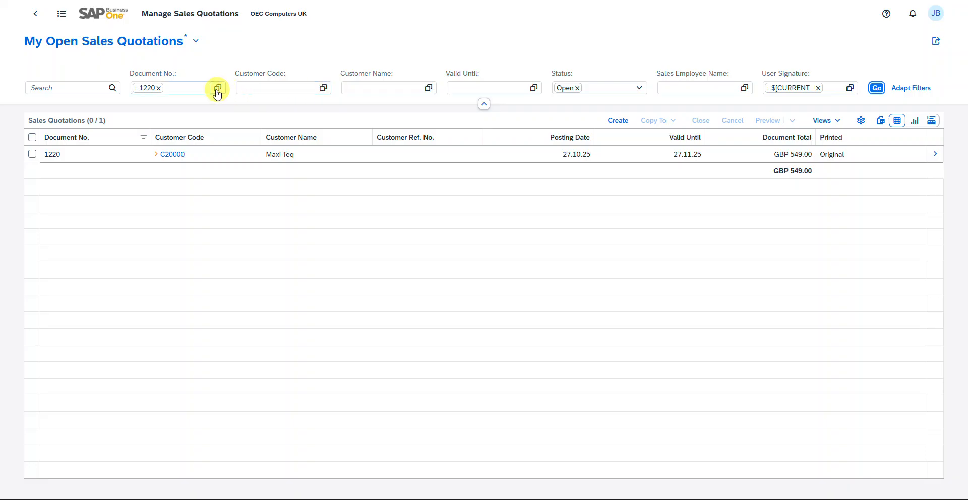
left_click(158, 88)
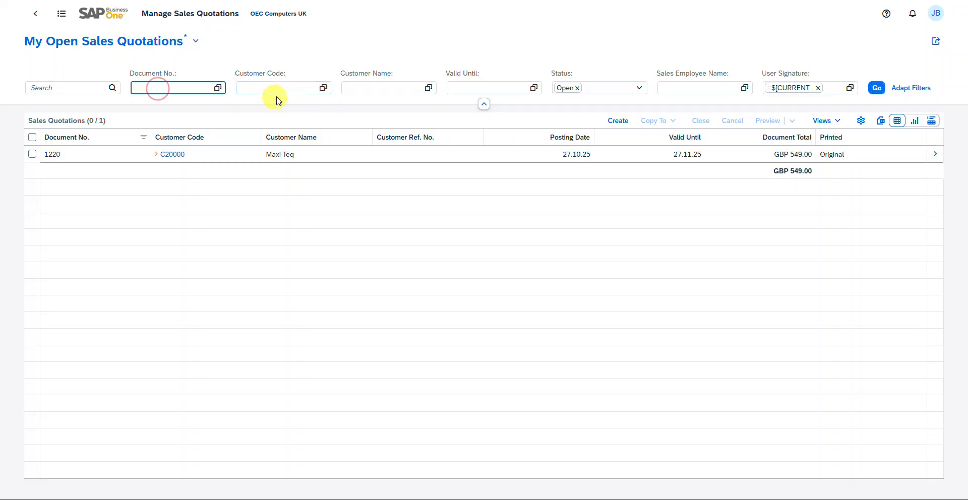
Choose Maxi-Teq from the business partner list as the customer code filter and remove it again
left_click(282, 92)
left_click(322, 87)
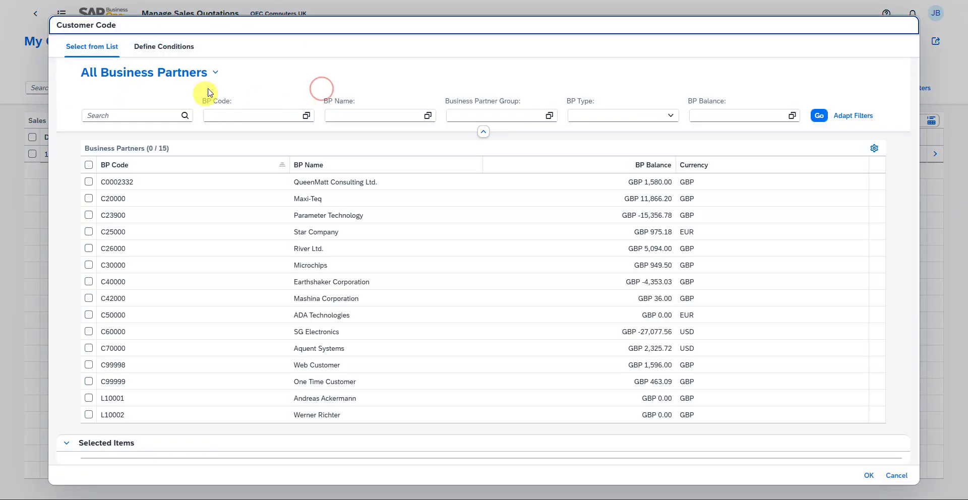
left_click(89, 199)
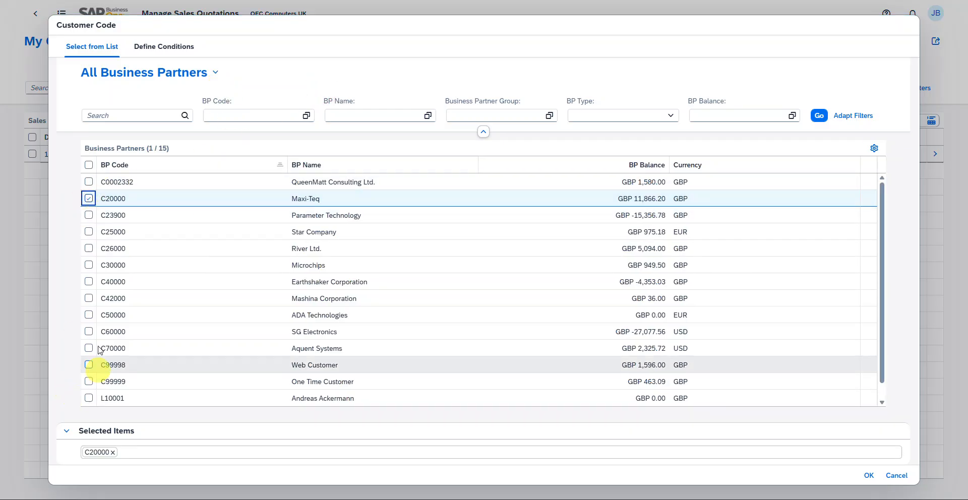
left_click(869, 476)
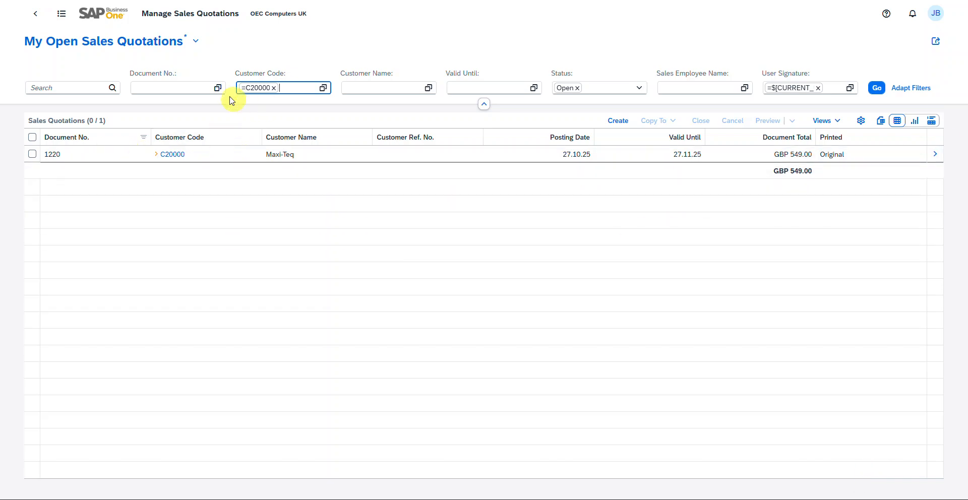
left_click(274, 88)
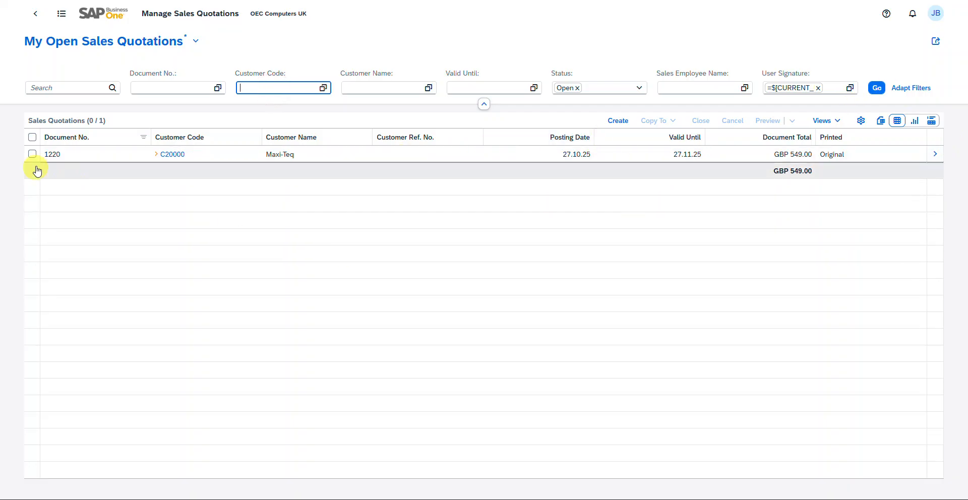
Create a new sales quotation and select QueenMatt Consulting Ltd. as its customer
left_click(619, 123)
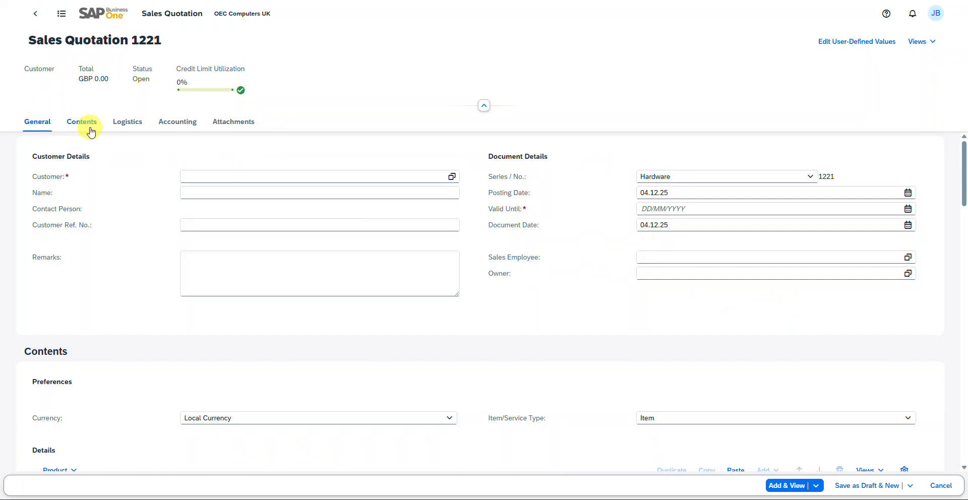
left_click(452, 176)
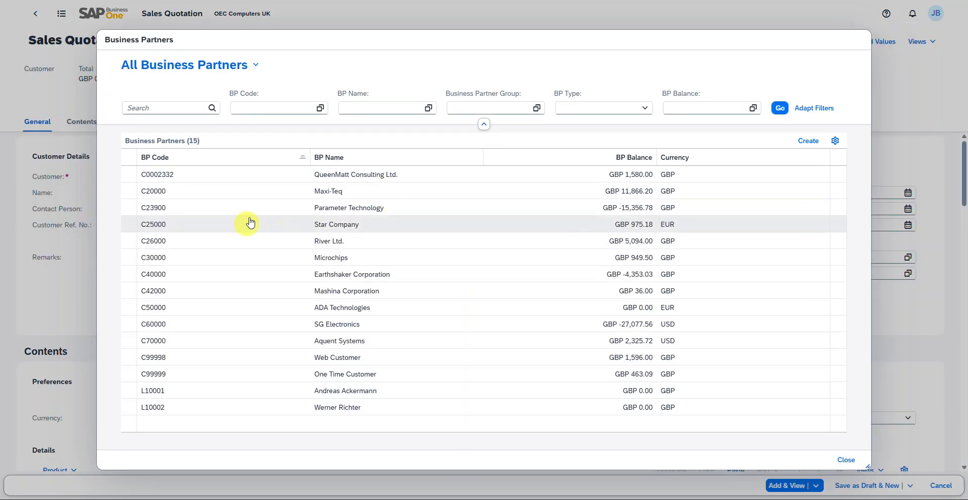
left_click(268, 174)
left_click(145, 177)
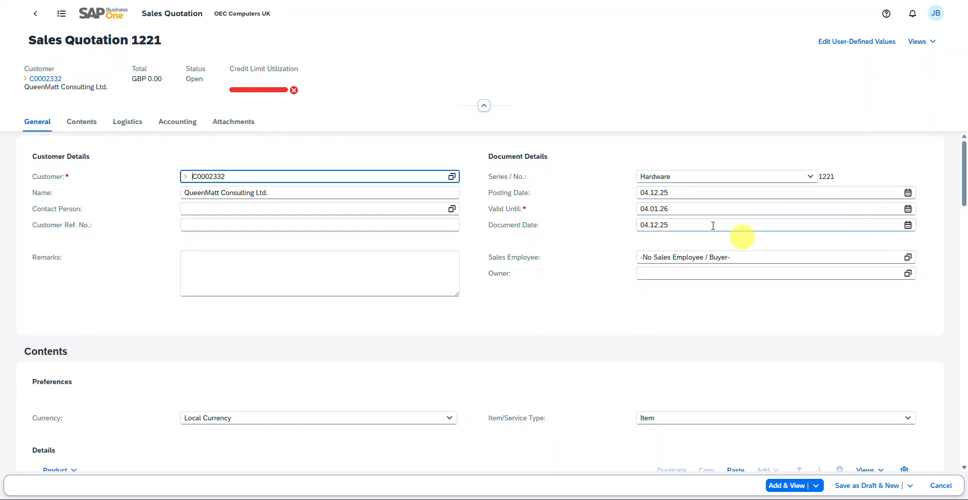
Assign the fifth listed sales employee to the quotation and set the seventh listed employee as its owner
left_click(908, 258)
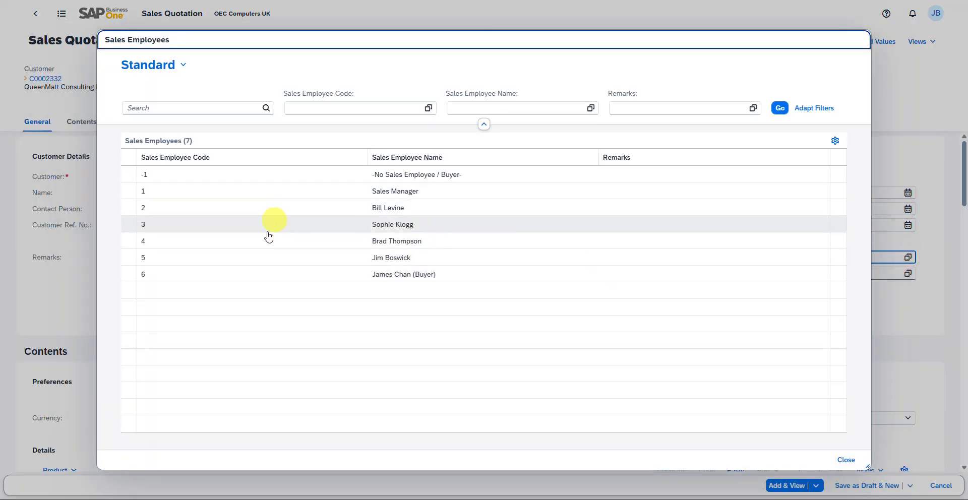
left_click(306, 240)
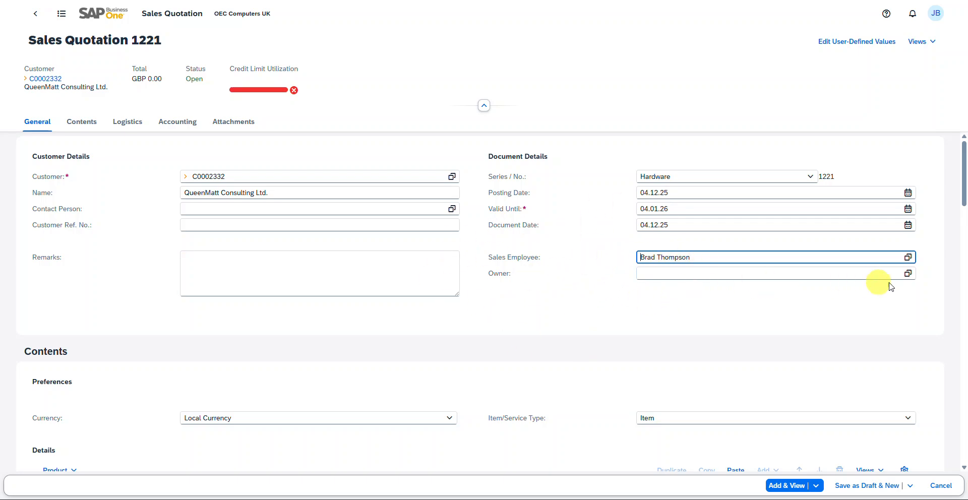
left_click(907, 273)
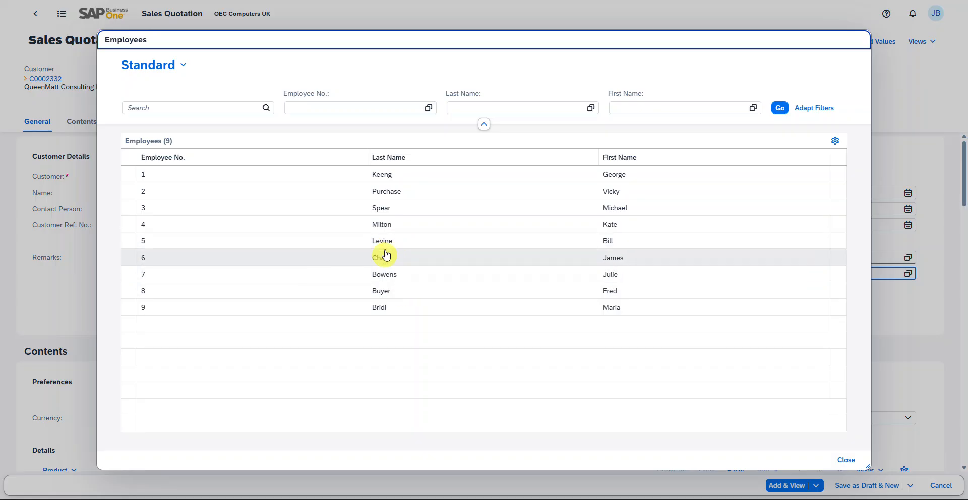
left_click(409, 279)
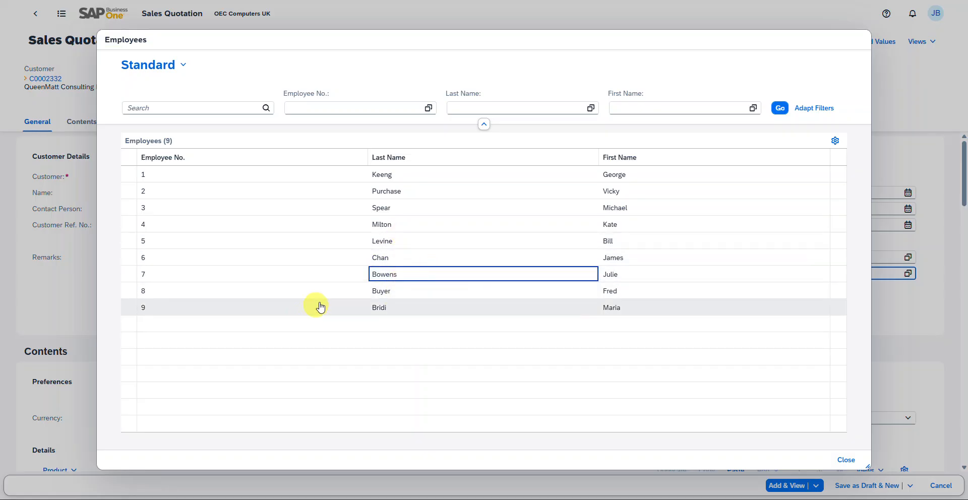
Review the Currency and Item/Service Type options in the quotation's Contents preferences
scroll(319, 262, "down", 4)
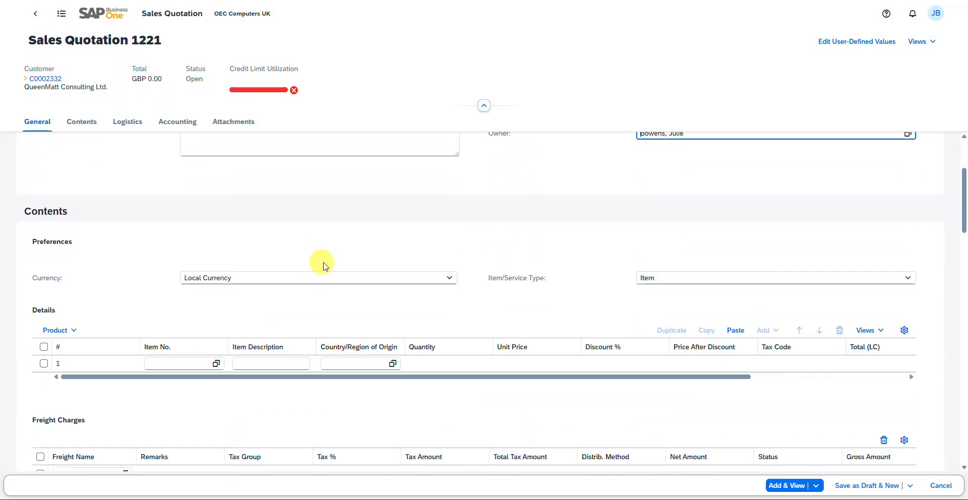
scroll(399, 181, "up", 1)
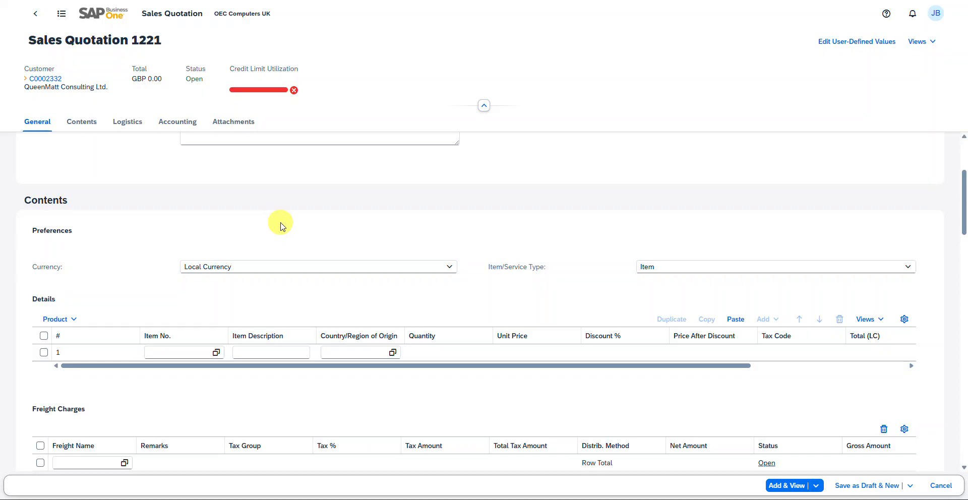
left_click(450, 266)
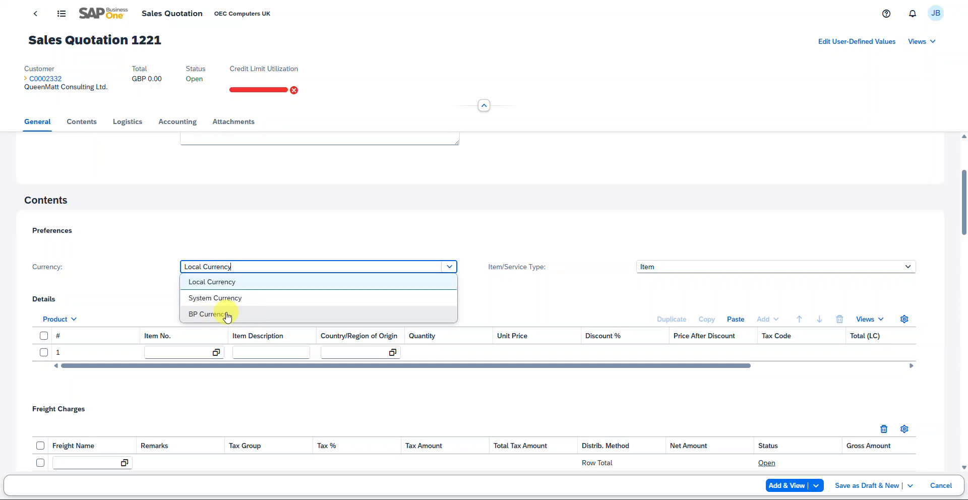
left_click(599, 182)
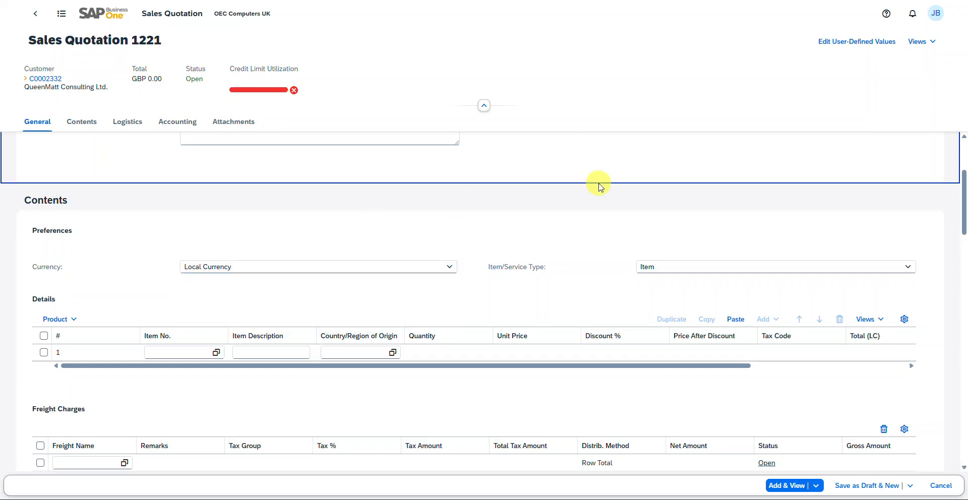
left_click(907, 268)
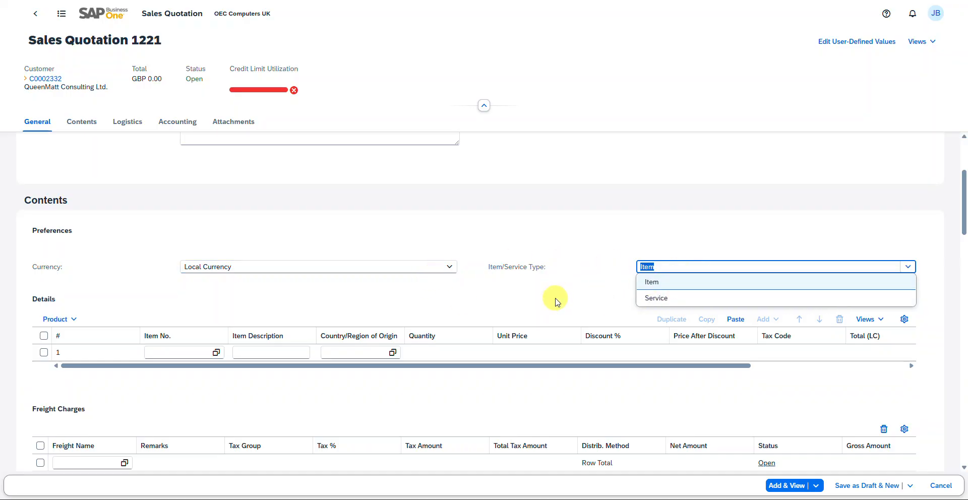
left_click(612, 292)
Add items A00001, A00002 and A00003 to the quotation's detail lines from the item list
scroll(292, 313, "down", 2)
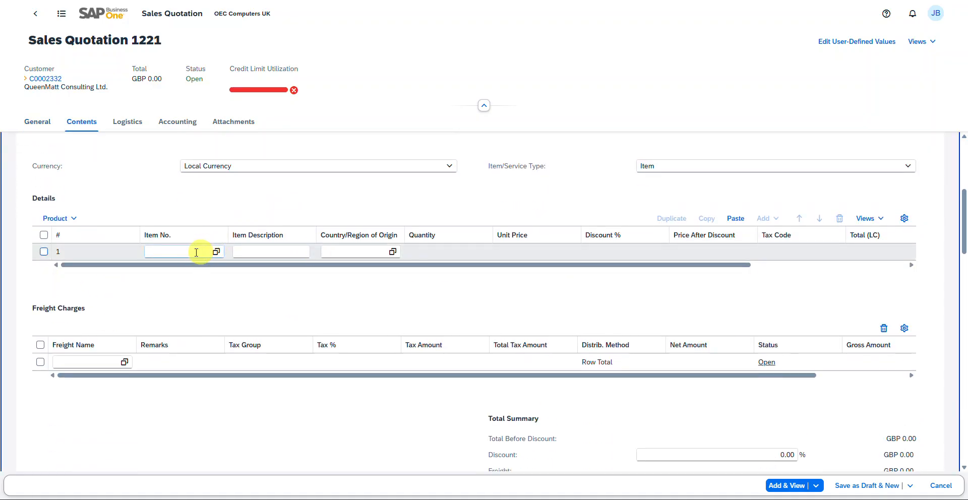
left_click(215, 251)
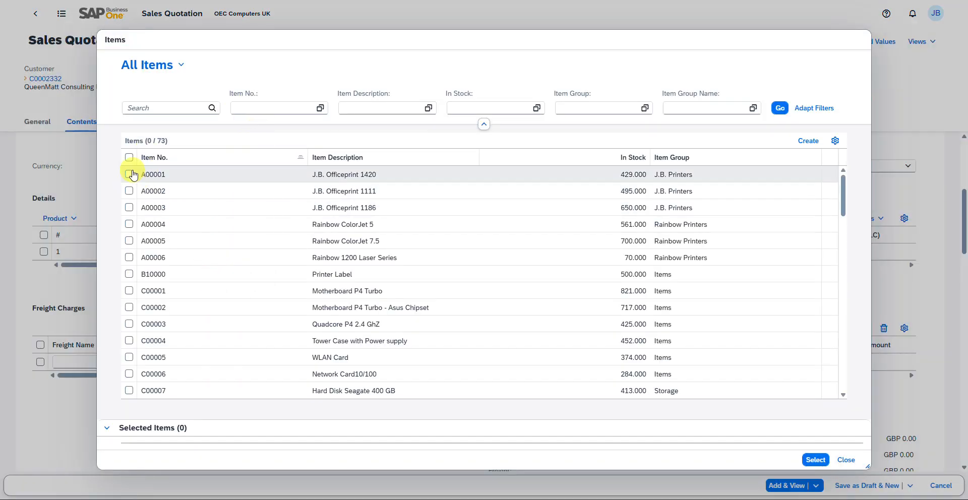
left_click(130, 174)
left_click(129, 191)
left_click(129, 207)
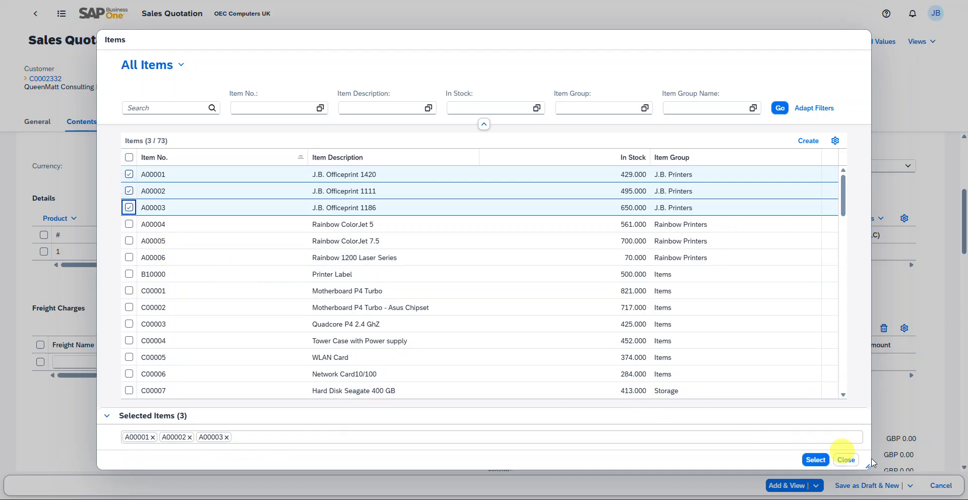
left_click(822, 460)
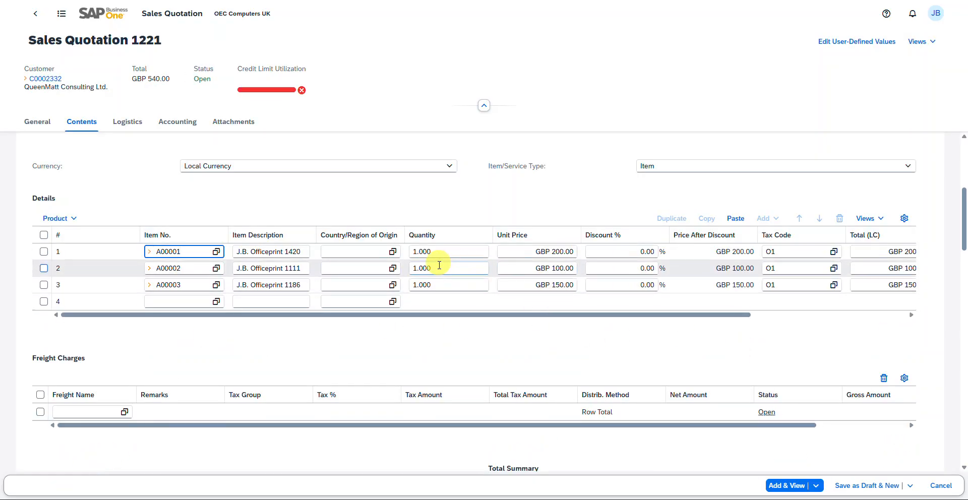
Set the quantity of item A00001 to 2 in the quotation's detail lines
left_click_drag(713, 315, 908, 335)
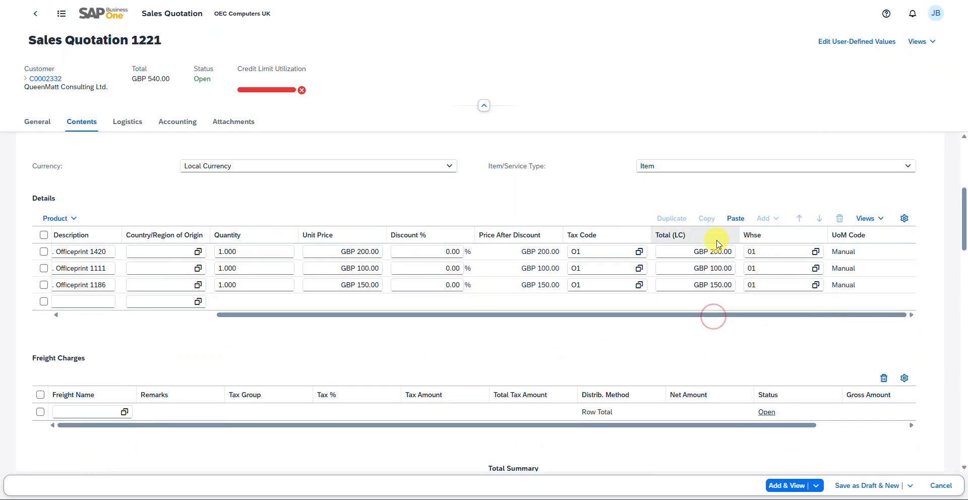
left_click_drag(397, 313, 252, 324)
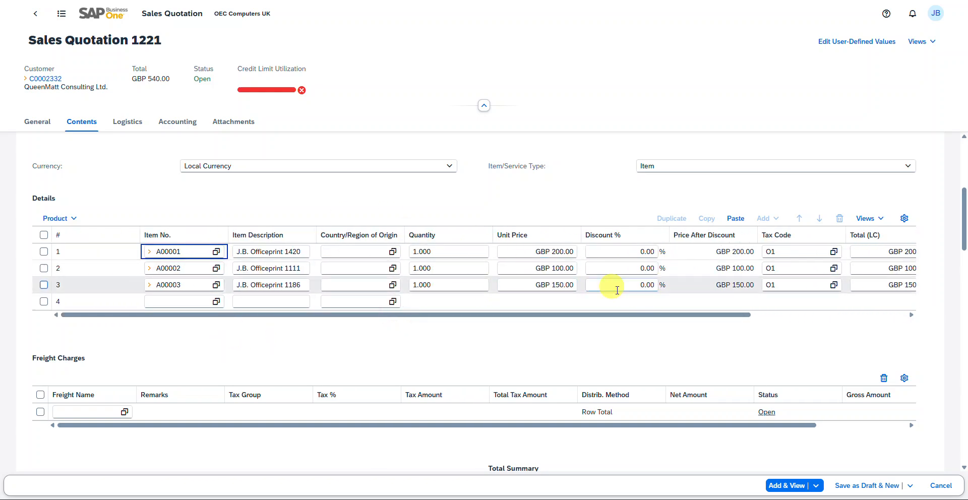
left_click(419, 250)
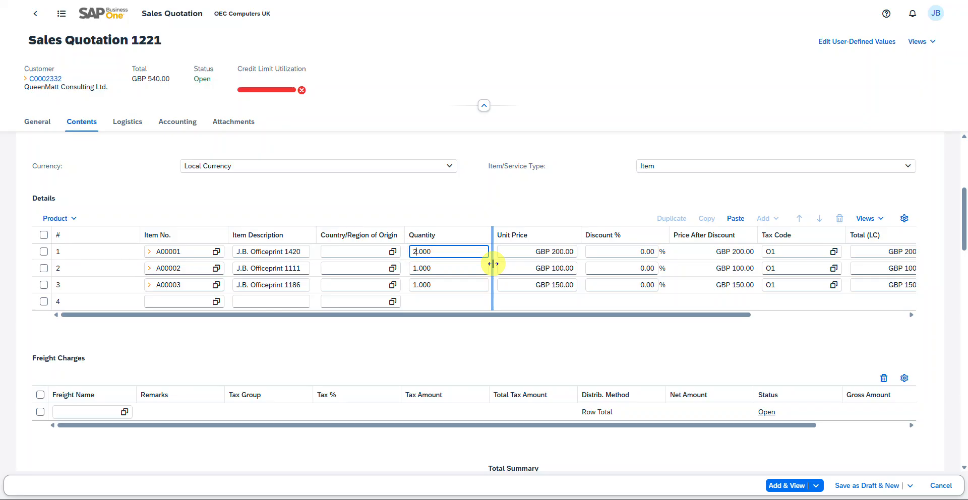
left_click(438, 268)
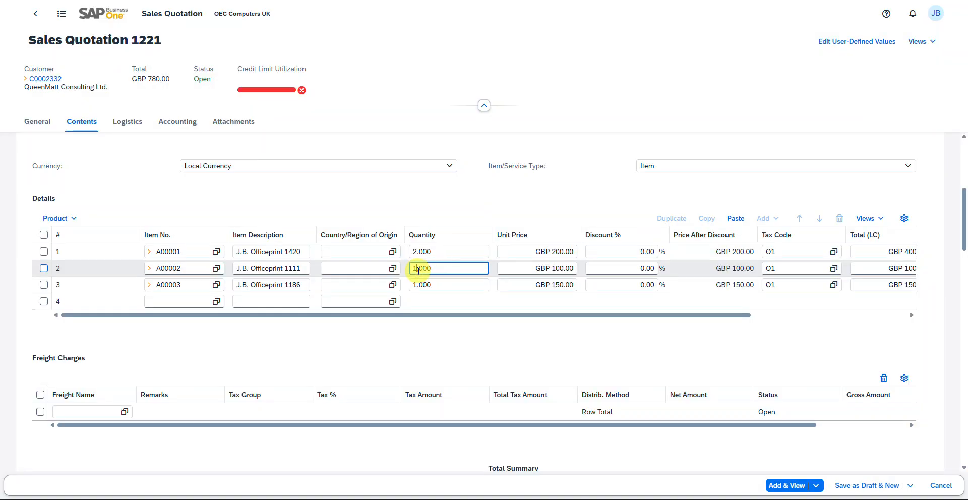
Open the column selection for the quotation's details table and include the Commission % column
left_click(750, 319)
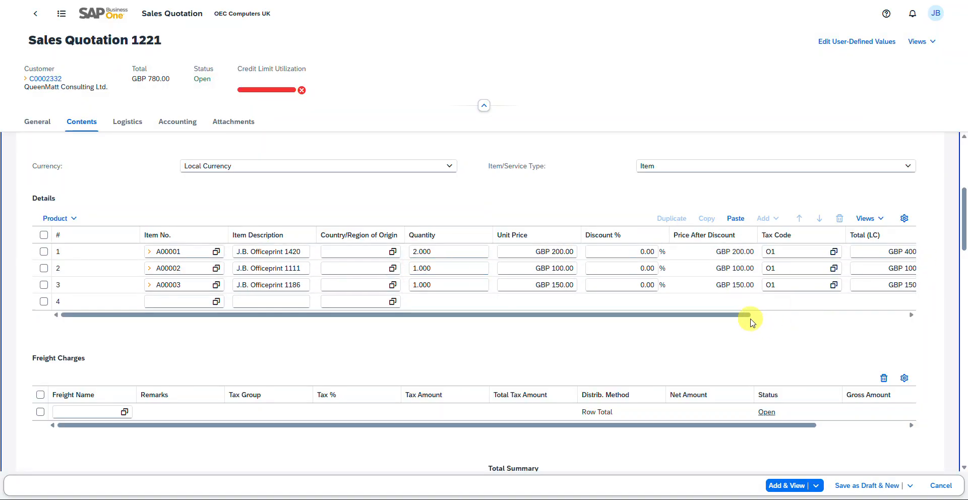
left_click(850, 317)
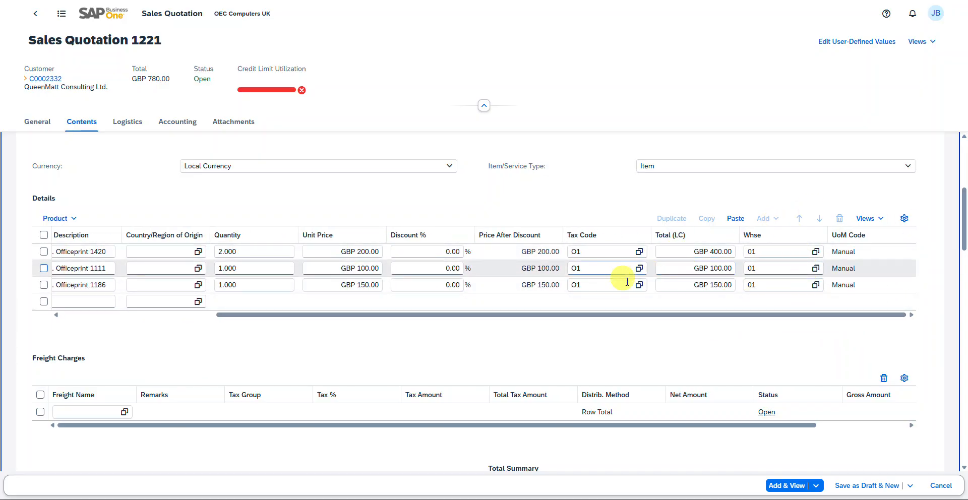
left_click(905, 221)
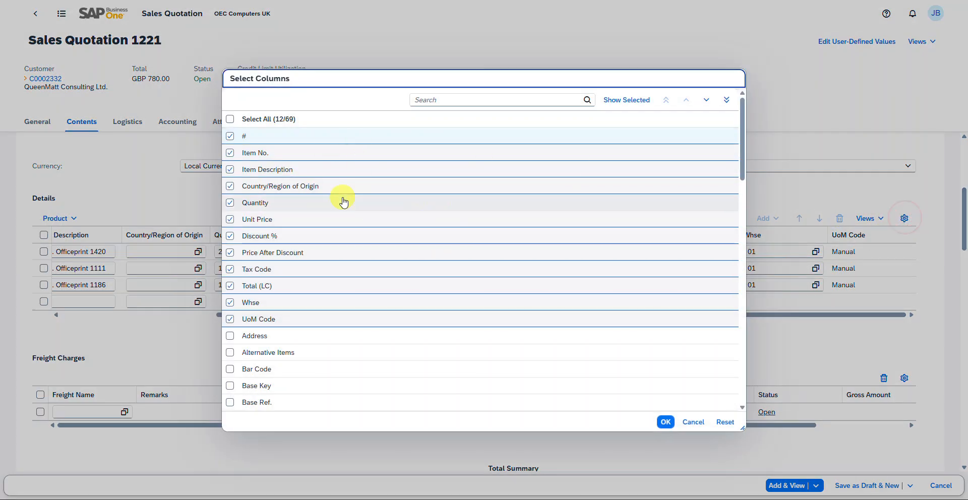
scroll(353, 242, "down", 4)
scroll(359, 248, "down", 3)
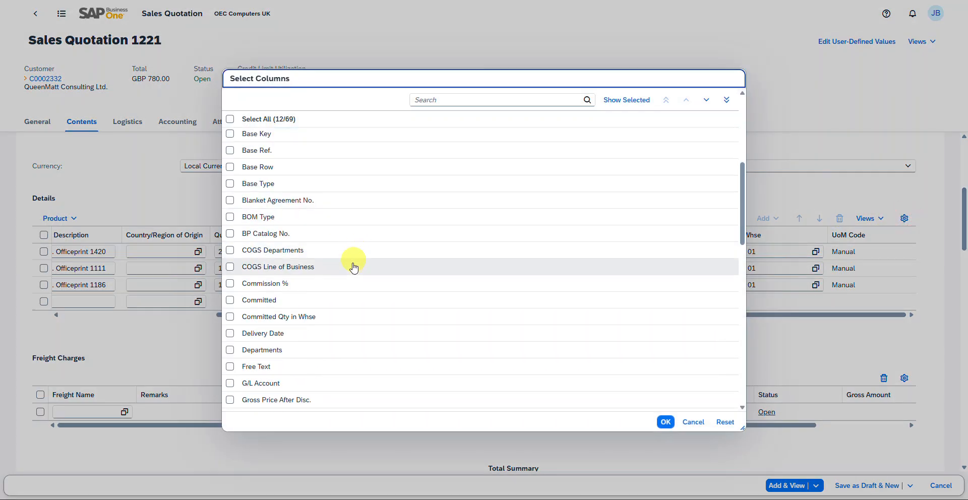
left_click(250, 284)
left_click(232, 283)
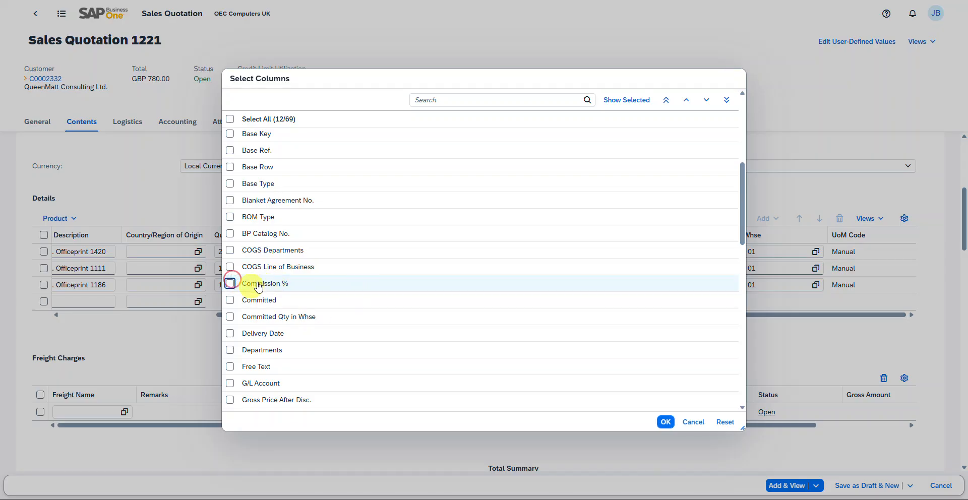
left_click(230, 282)
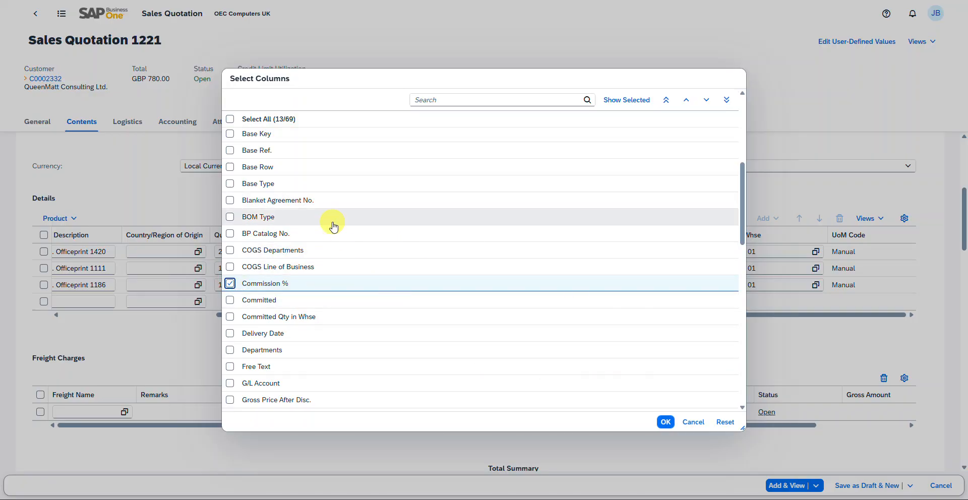
Include the In Stock column as well, apply the column selection, and view the added columns in the details table
scroll(337, 307, "down", 3)
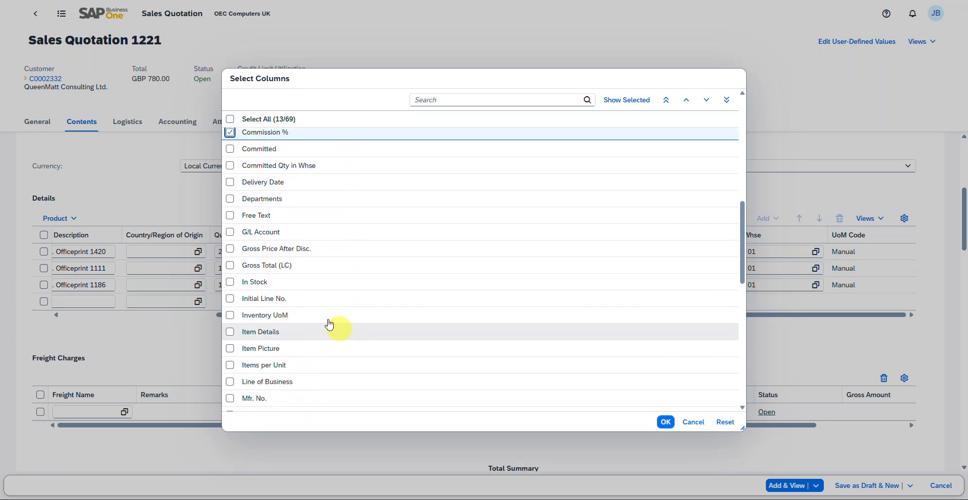
left_click(233, 187)
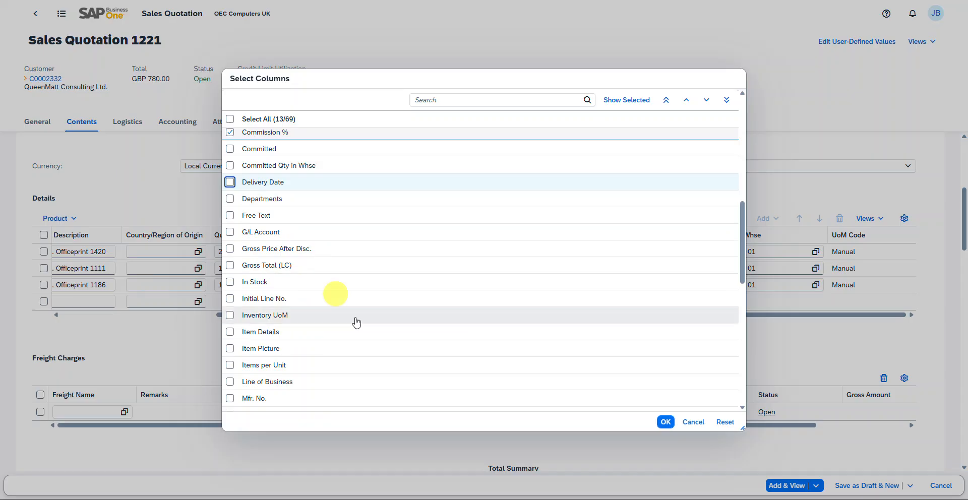
left_click(231, 282)
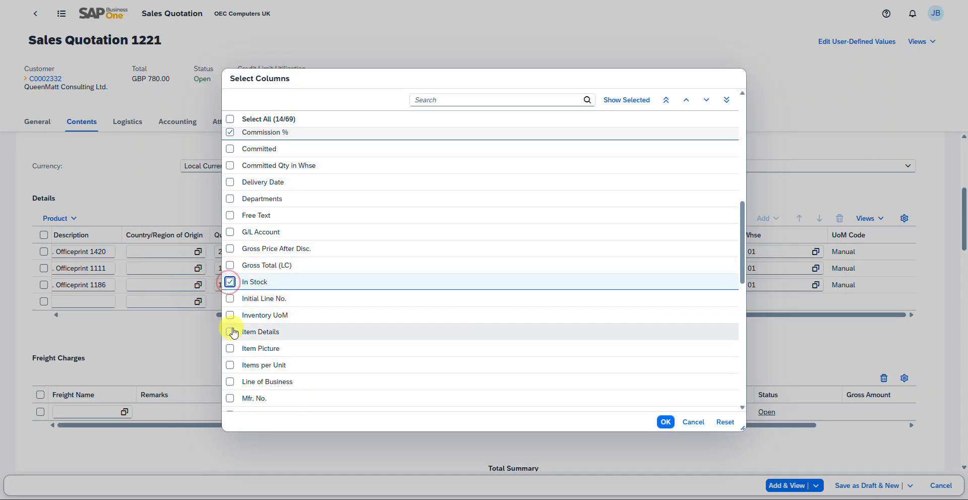
left_click(666, 423)
left_click_drag(790, 314, 875, 310)
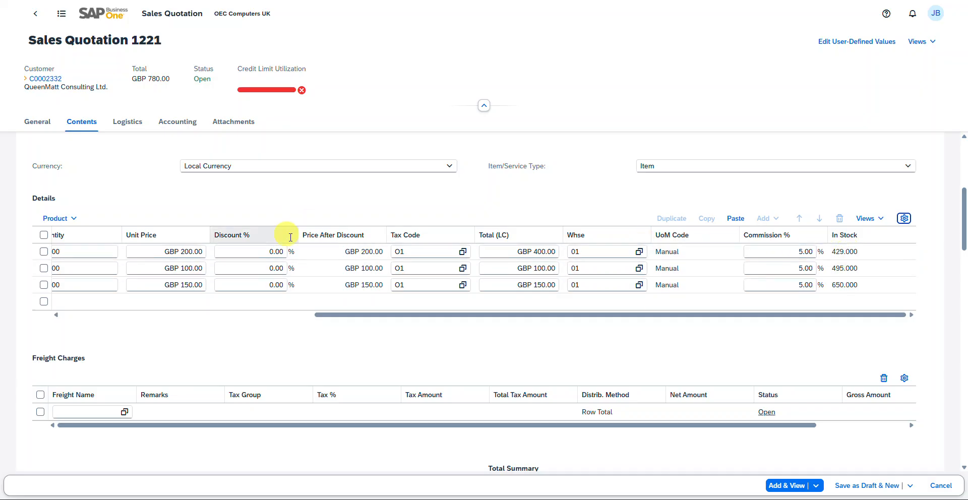
left_click_drag(467, 318, 198, 333)
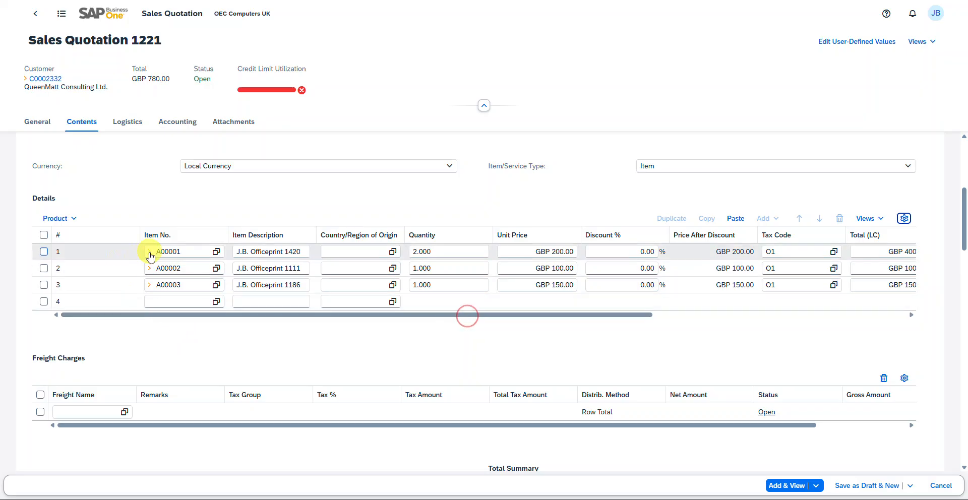
Review the quotation's Freight Charges, Total Summary, and Opening and Closing Remarks sections
scroll(504, 227, "down", 3)
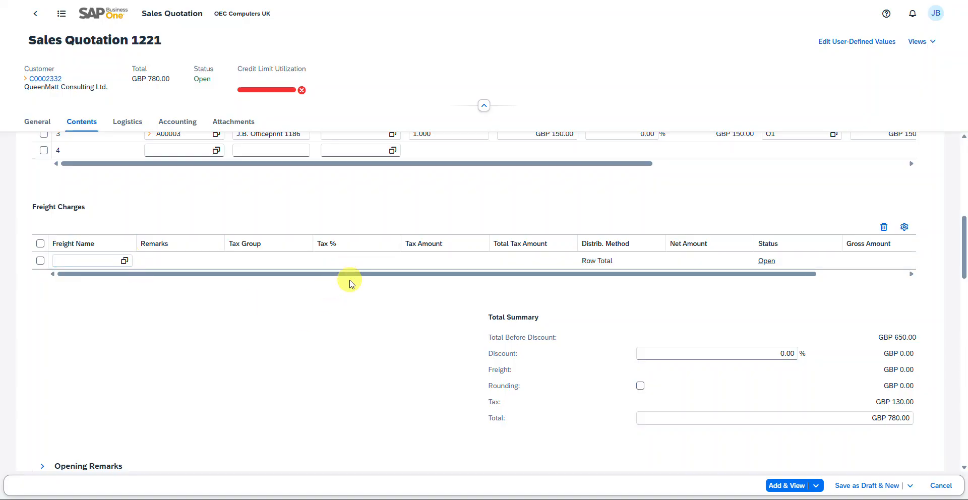
mouse_move(350, 272)
left_mouse_down()
mouse_move(443, 280)
mouse_move(353, 288)
left_mouse_up()
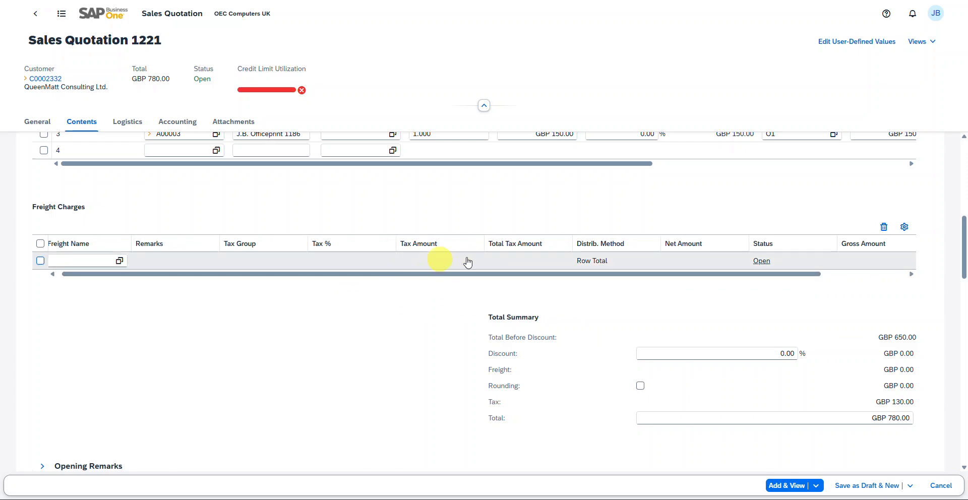
scroll(621, 249, "down", 2)
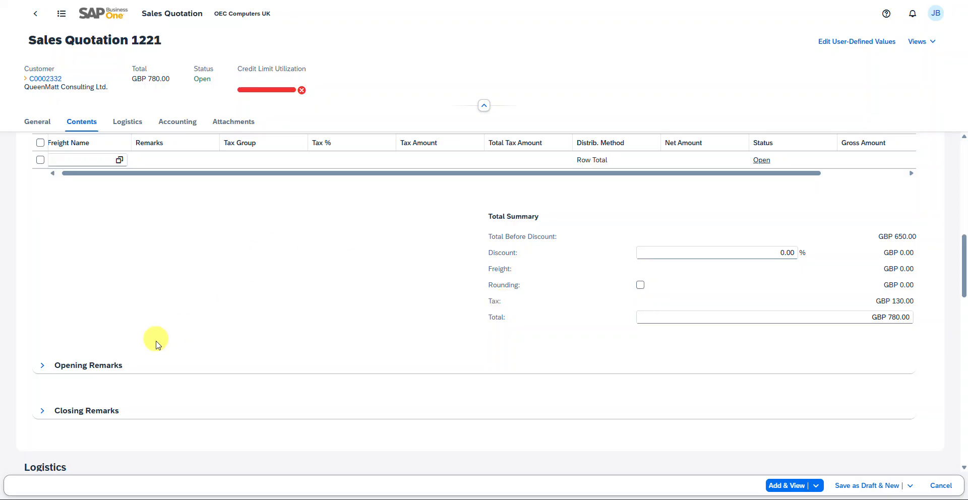
scroll(130, 352, "down", 1)
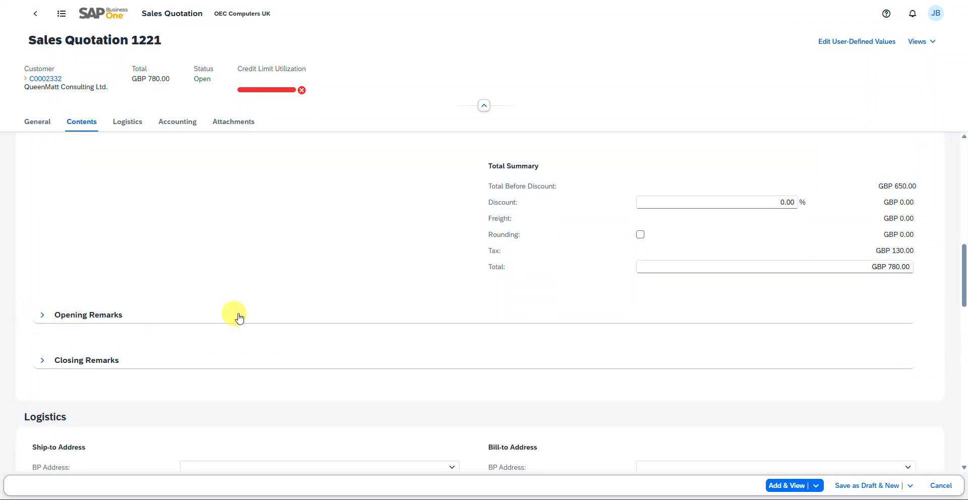
scroll(239, 317, "down", 3)
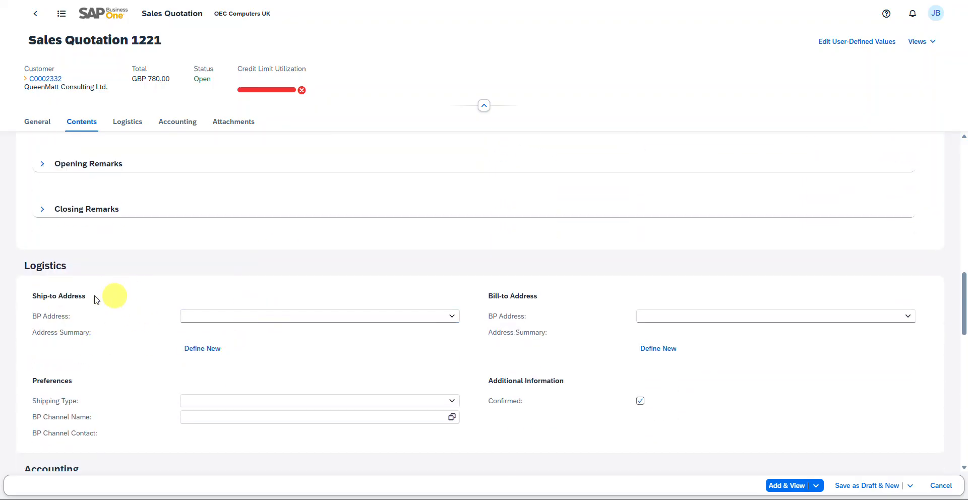
Check the ship-to BP Address options and examine the fields for defining a new address without saving one
left_click(452, 317)
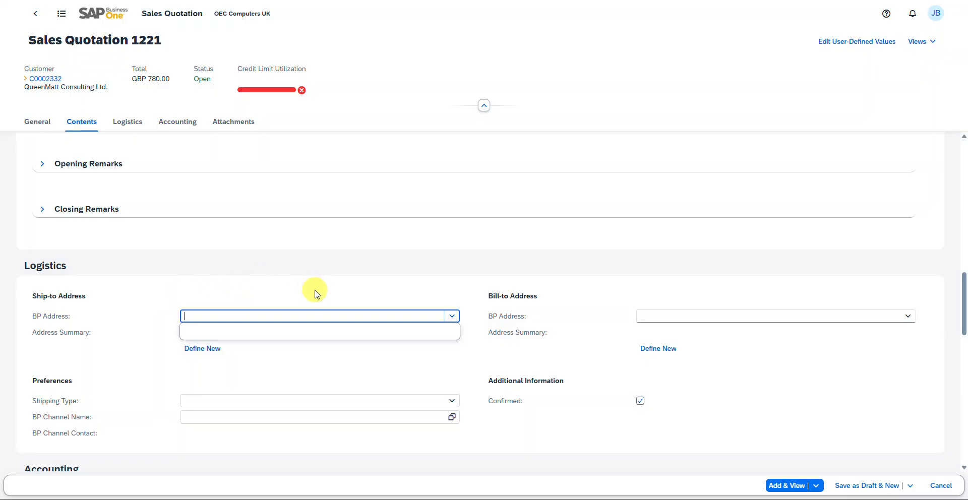
left_click(196, 348)
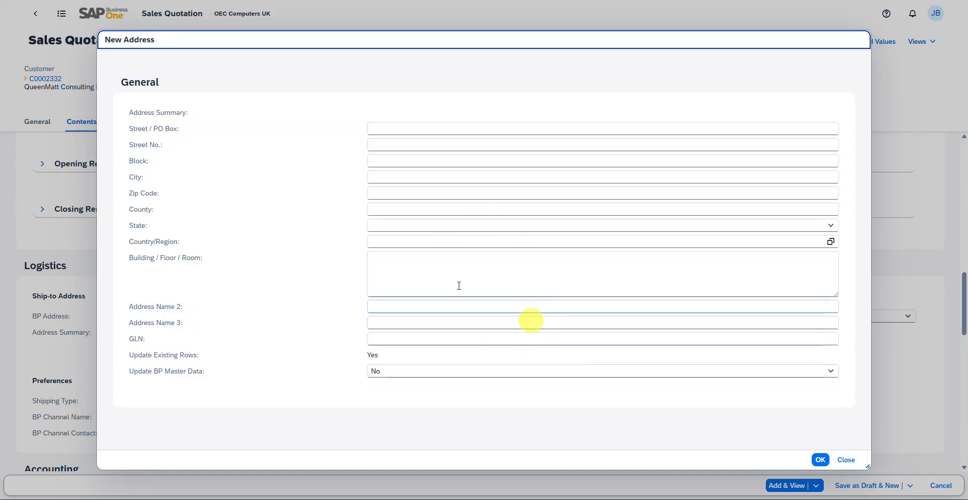
left_click(856, 460)
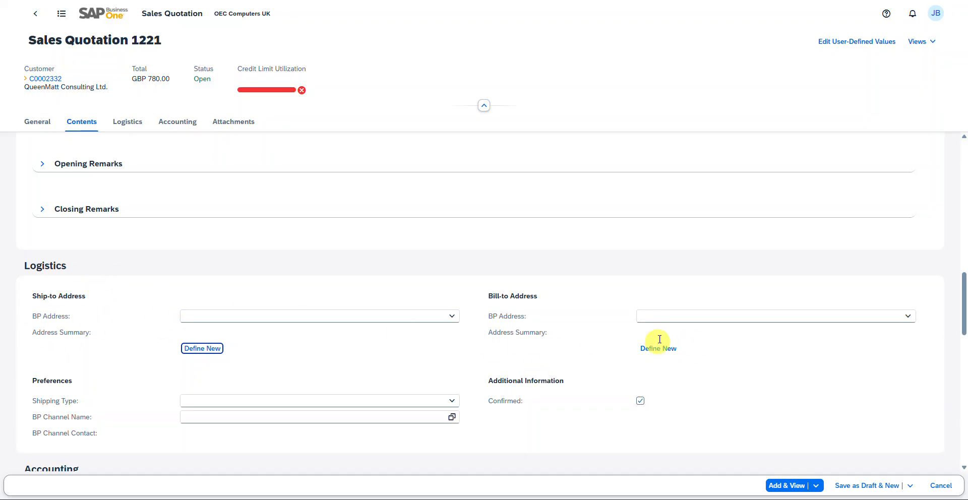
Set the quotation's shipping type to UPS Ground in the Logistics preferences
scroll(103, 249, "up", 15)
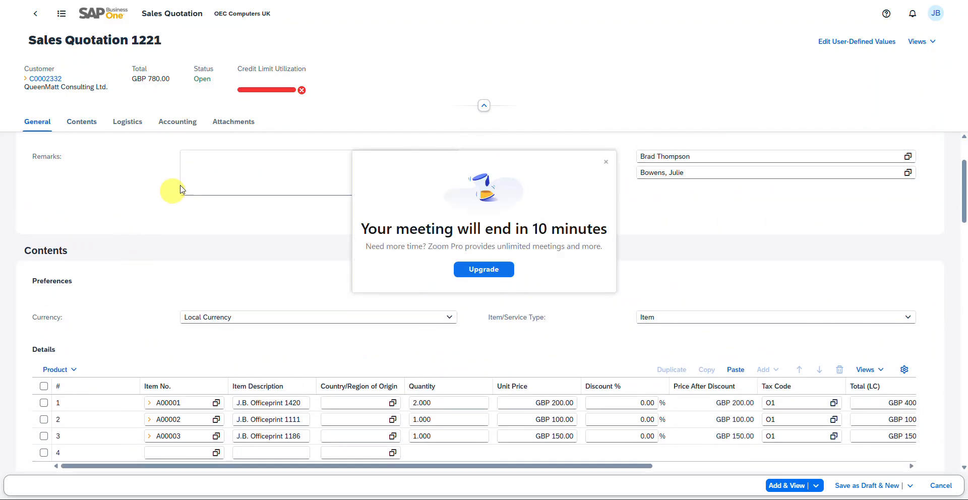
left_click(608, 164)
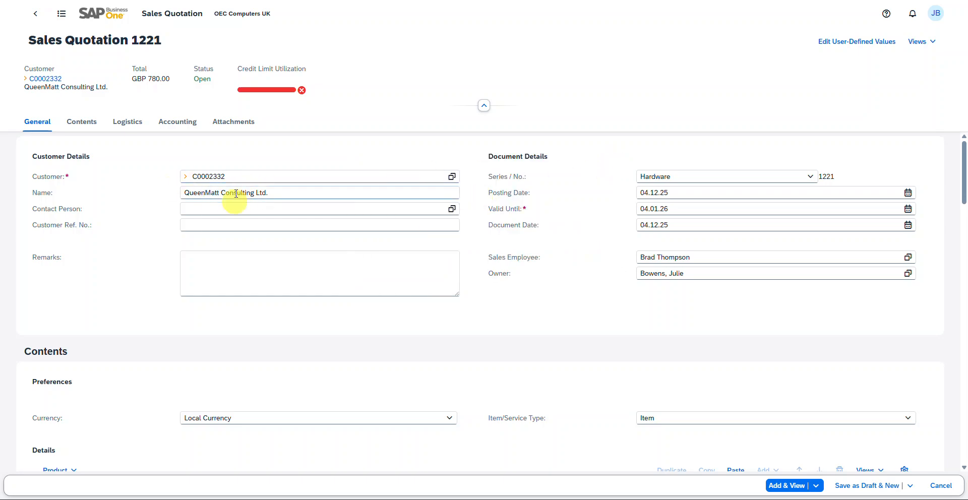
scroll(268, 262, "down", 15)
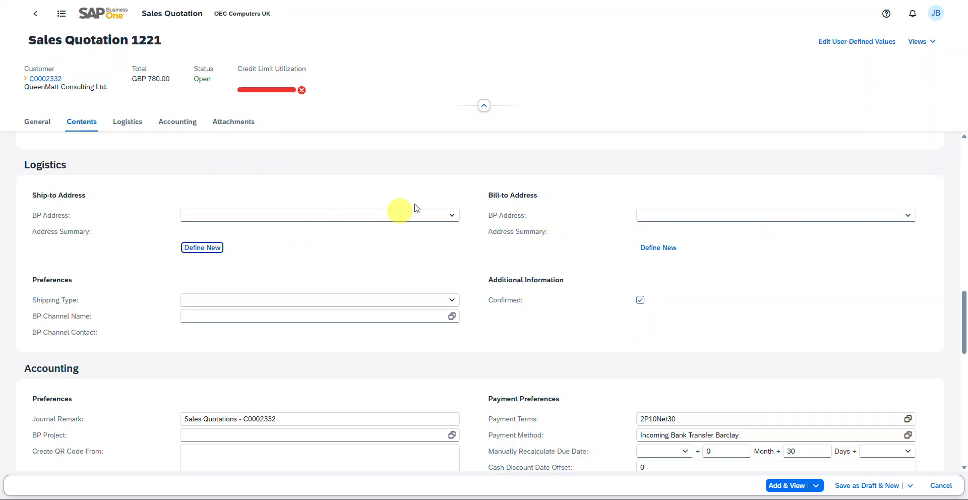
scroll(188, 231, "down", 3)
scroll(111, 207, "up", 1)
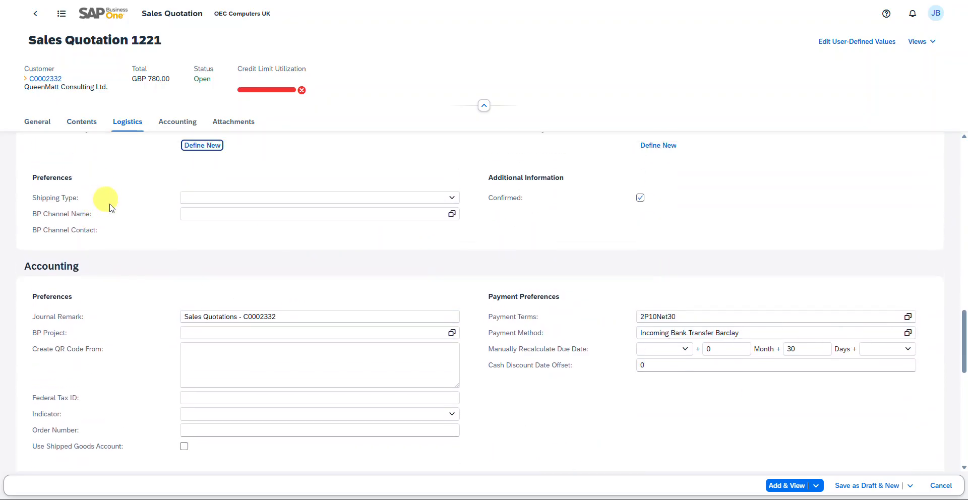
left_click(455, 200)
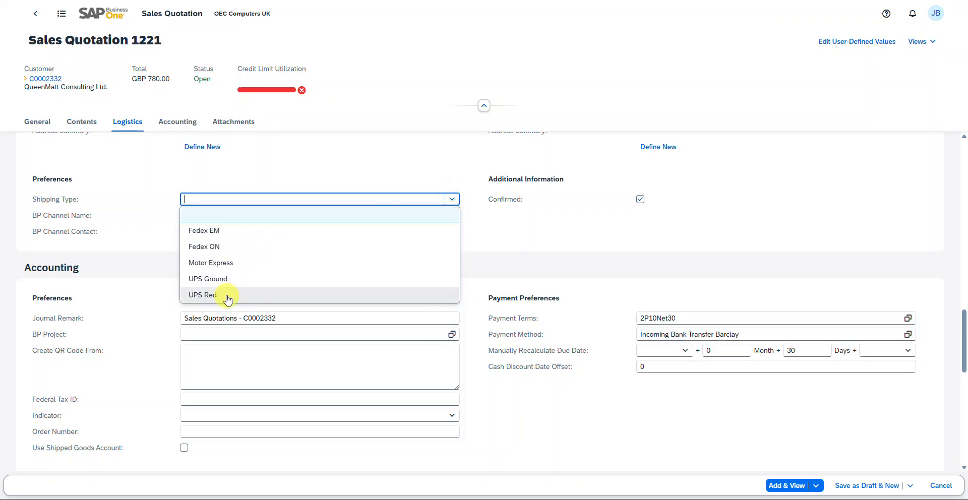
left_click(230, 279)
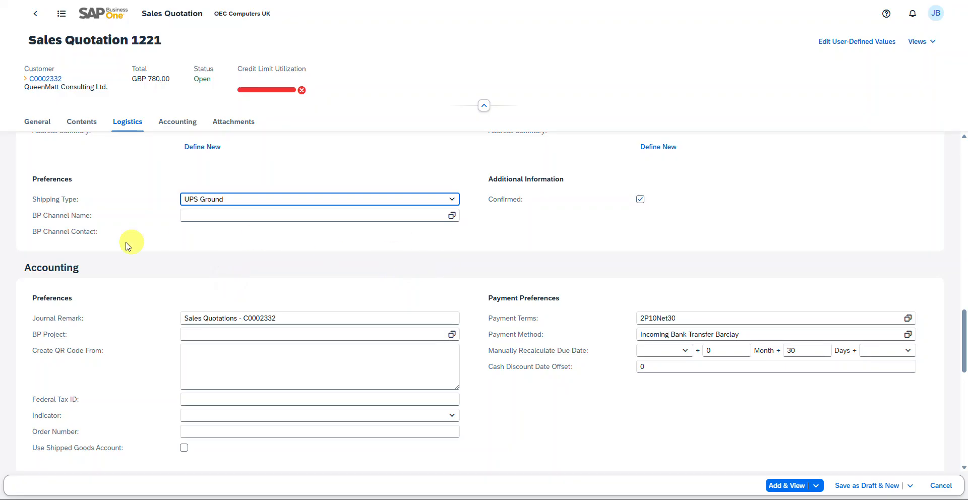
Look at the BP Channel Name lookup, then review the quotation's Accounting and Payment Preferences fields
left_click(451, 216)
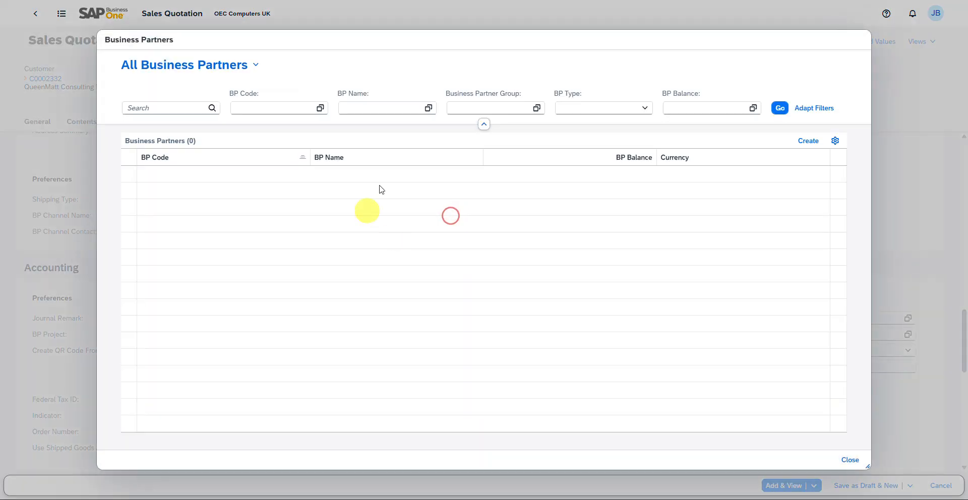
left_click(846, 460)
scroll(136, 280, "down", 2)
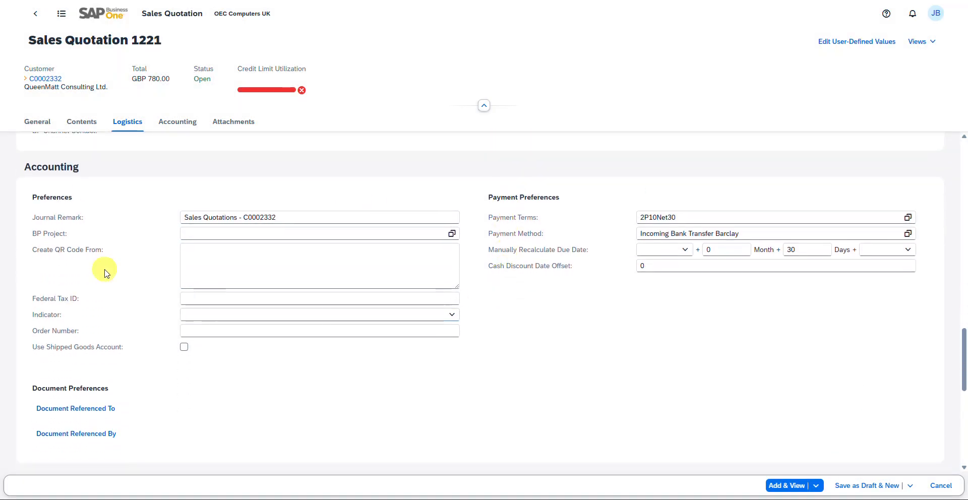
left_click(317, 245)
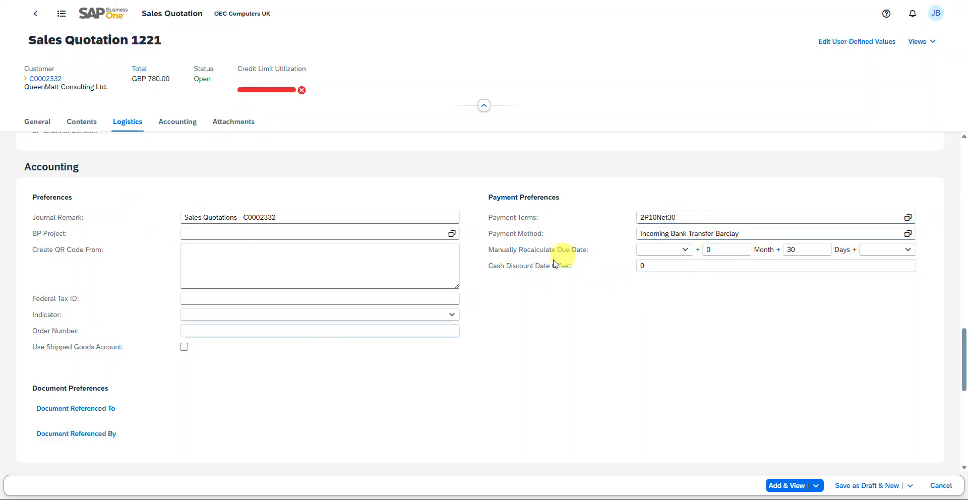
scroll(127, 266, "down", 3)
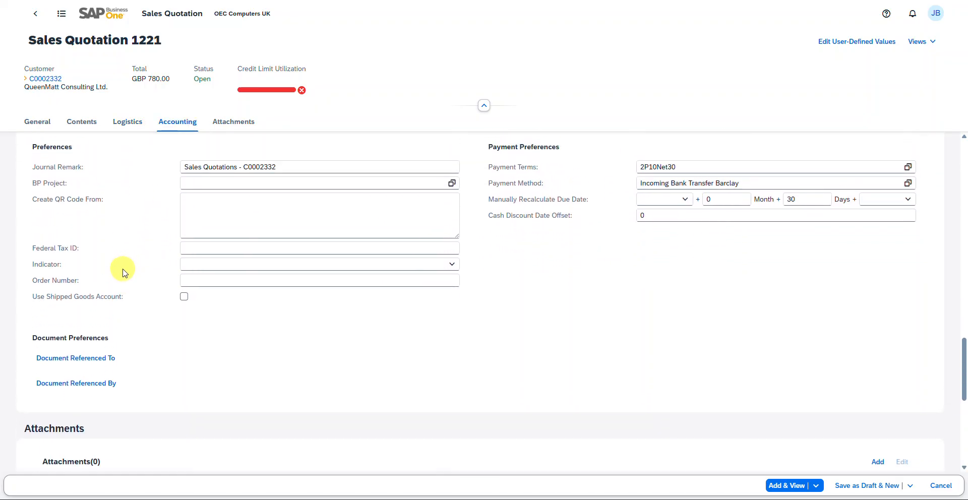
scroll(212, 183, "up", 2)
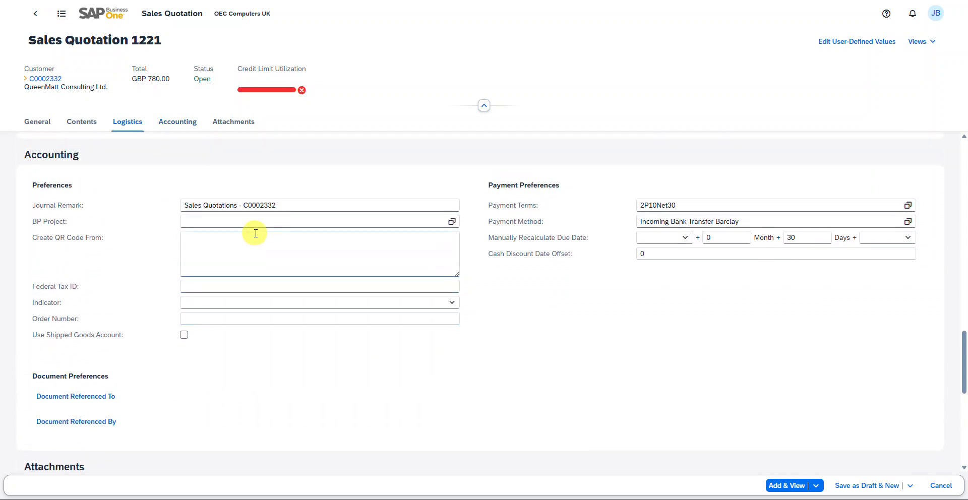
Browse the Documents folder for a file to attach to the quotation, then dismiss the file selection without attaching anything
scroll(255, 231, "down", 5)
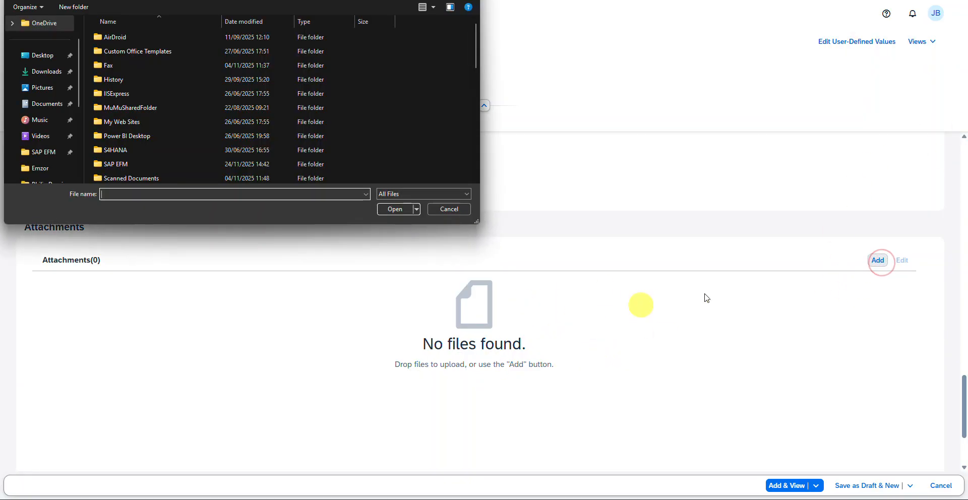
left_click(46, 107)
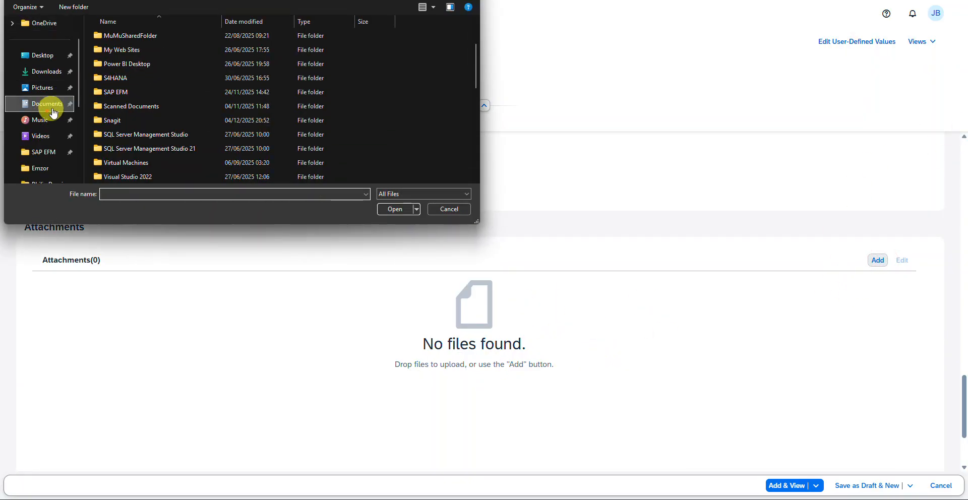
scroll(119, 109, "down", 5)
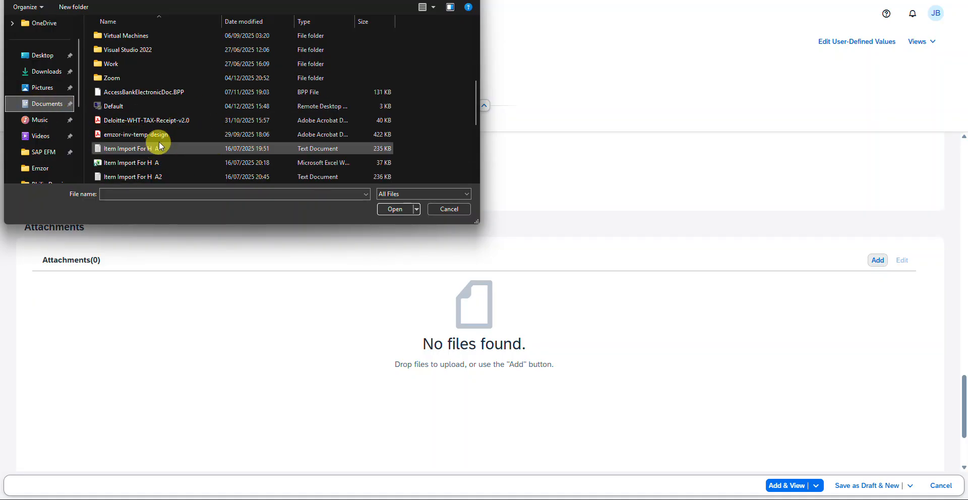
left_click(452, 210)
scroll(474, 286, "down", 3)
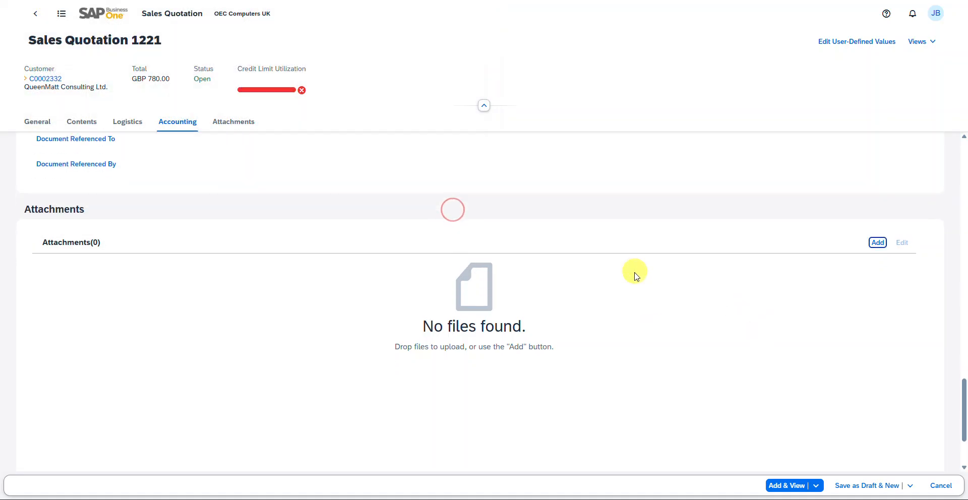
Check the quotation from its General section through Attachments, then add it and view the saved document
scroll(491, 265, "up", 5)
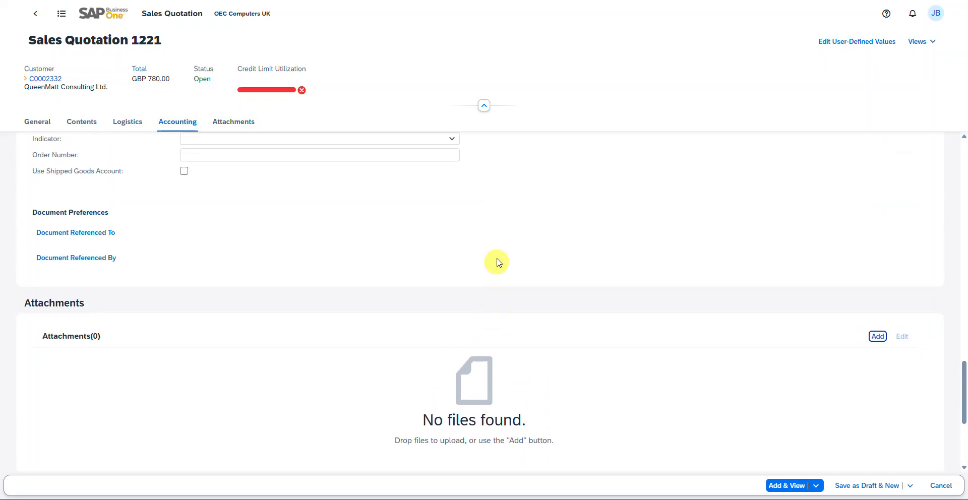
scroll(862, 139, "up", 10)
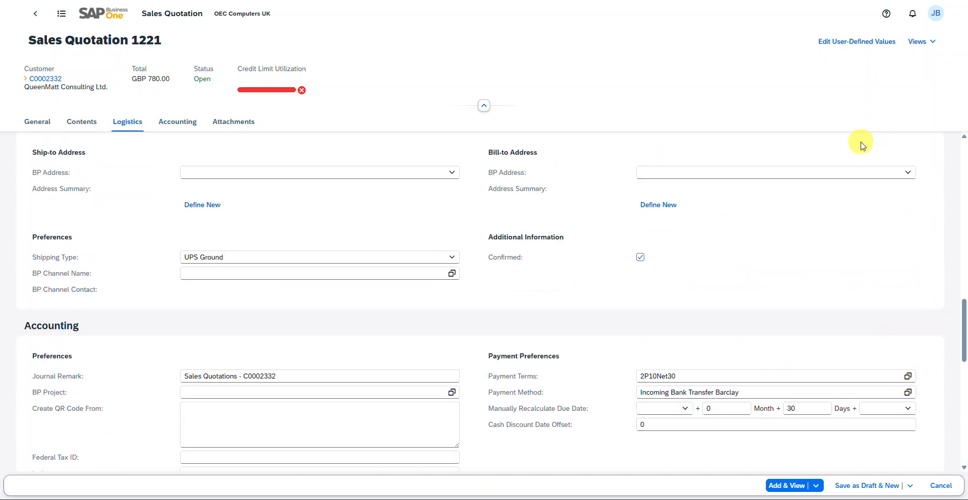
scroll(862, 145, "up", 2)
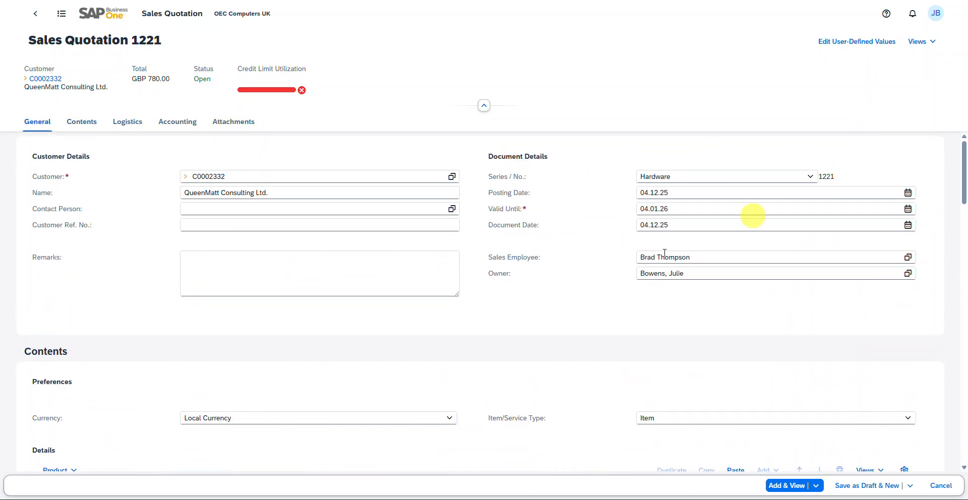
scroll(489, 213, "down", 2)
scroll(479, 227, "up", 2)
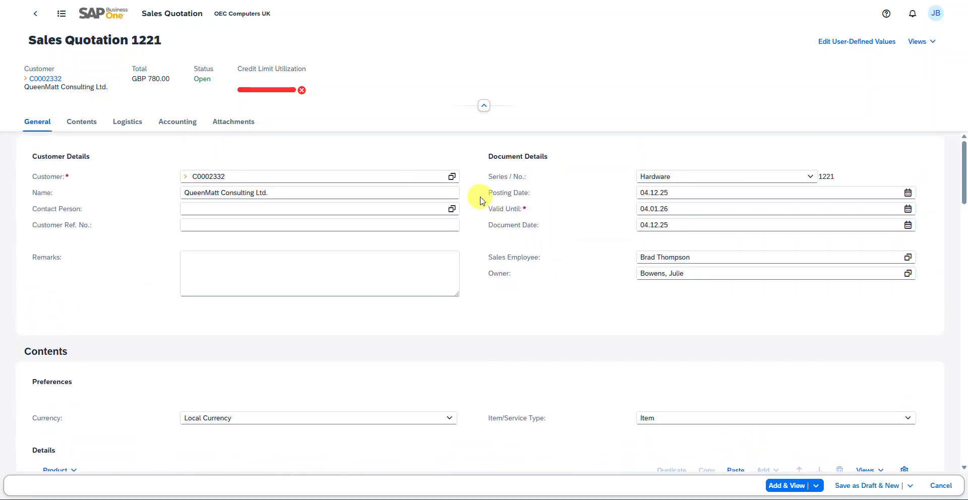
scroll(480, 202, "down", 15)
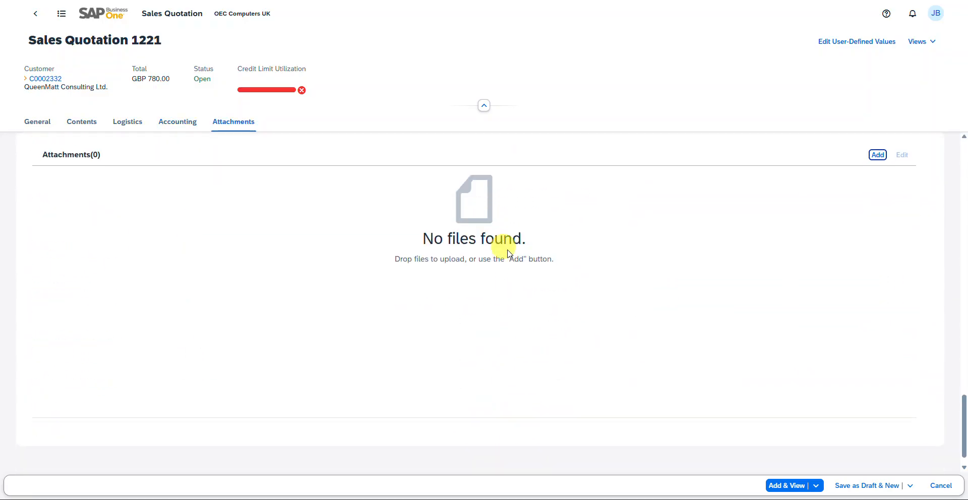
left_click(791, 486)
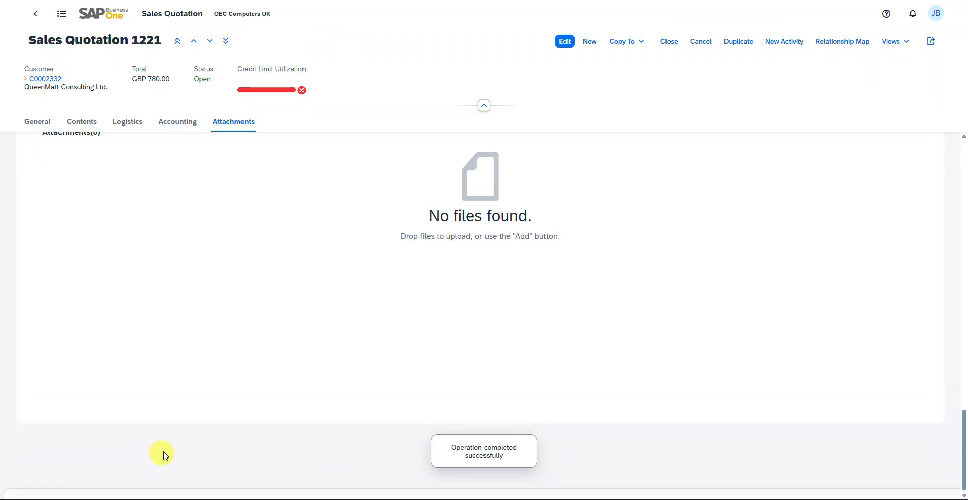
Return to My Open Sales Quotations, refresh the list and open the new QueenMatt Consulting Ltd. quotation
scroll(580, 147, "up", 15)
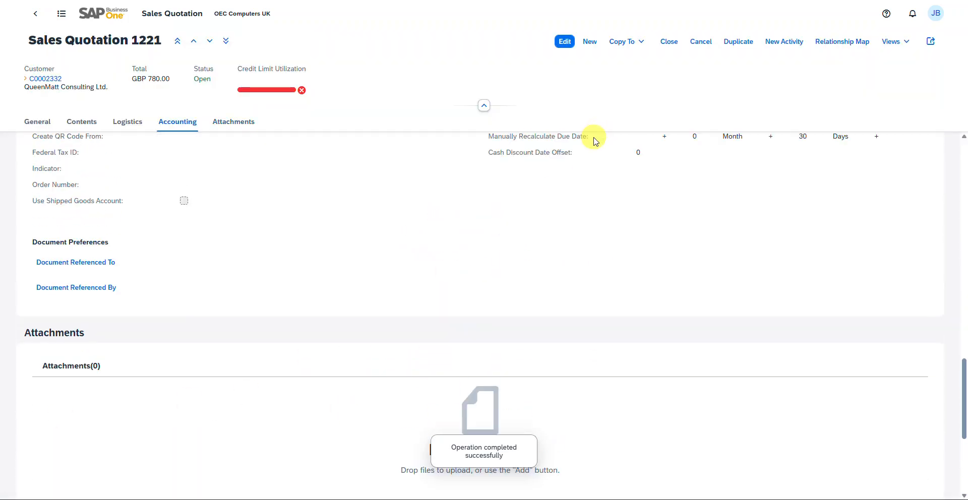
scroll(547, 192, "up", 10)
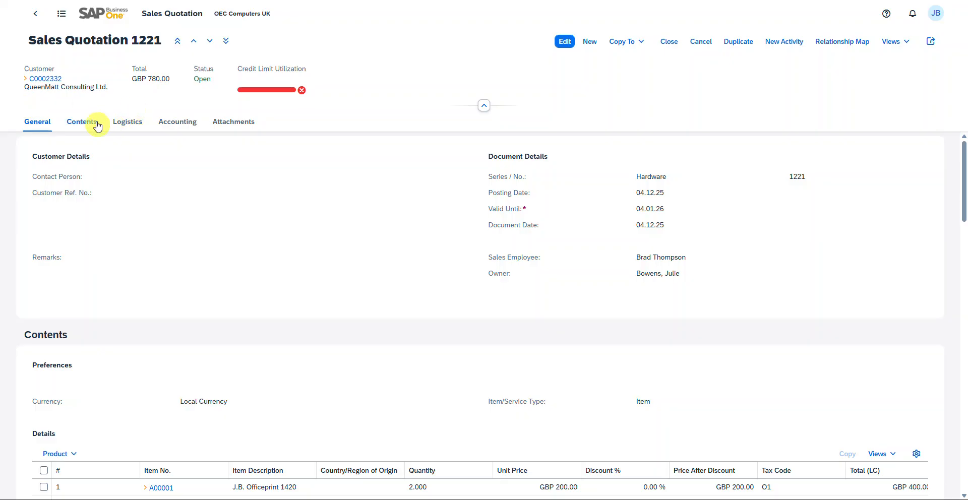
left_click(38, 20)
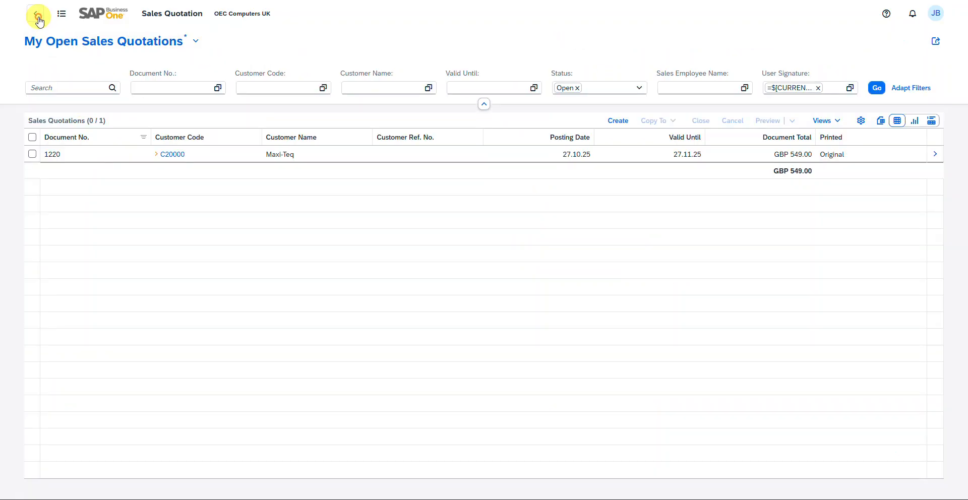
left_click(158, 88)
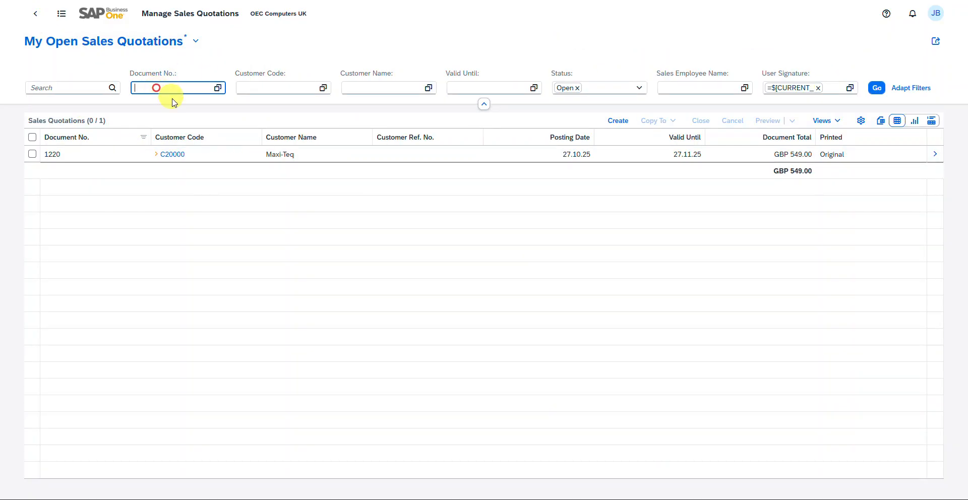
left_click(876, 89)
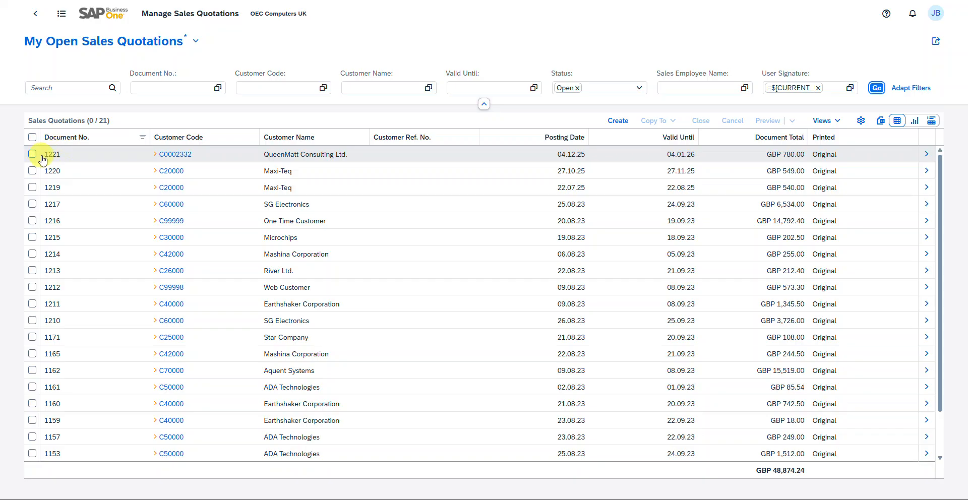
left_click(927, 155)
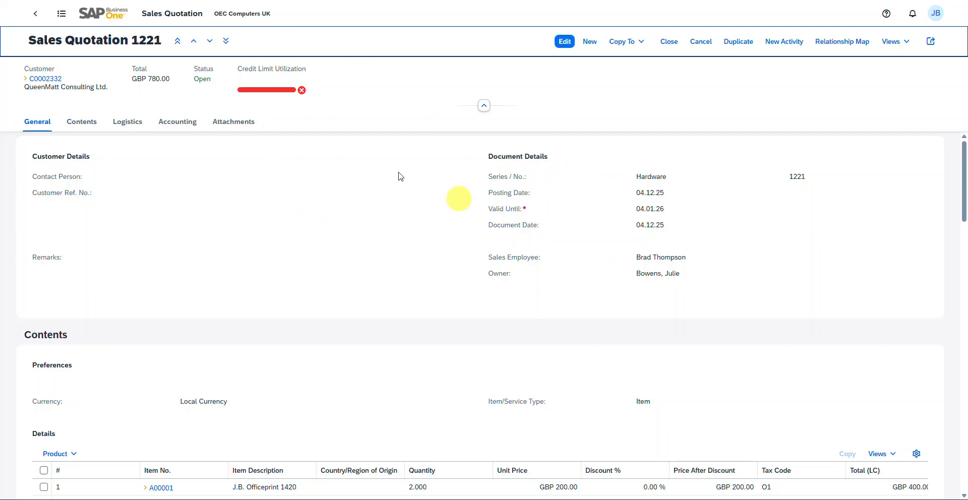
Review the saved quotation's general details and item lines, and check which document types it can be copied to
scroll(655, 222, "down", 3)
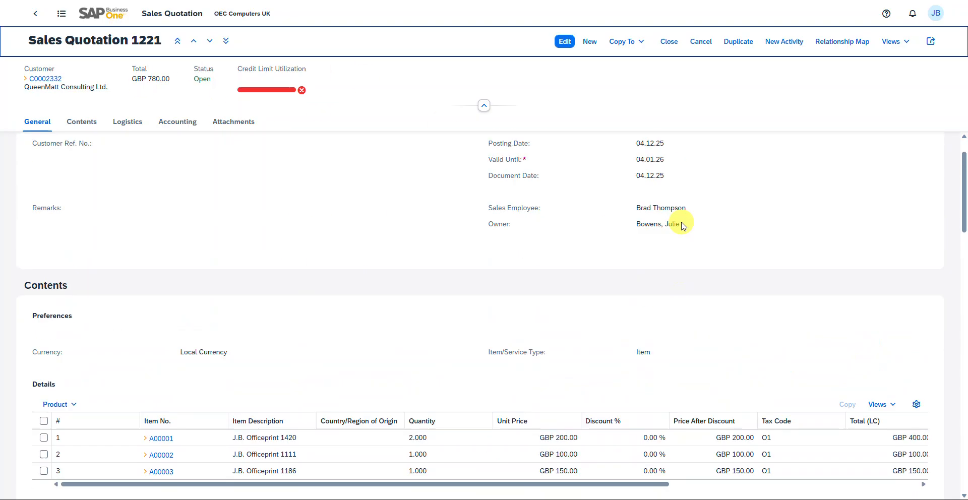
scroll(595, 383, "up", 3)
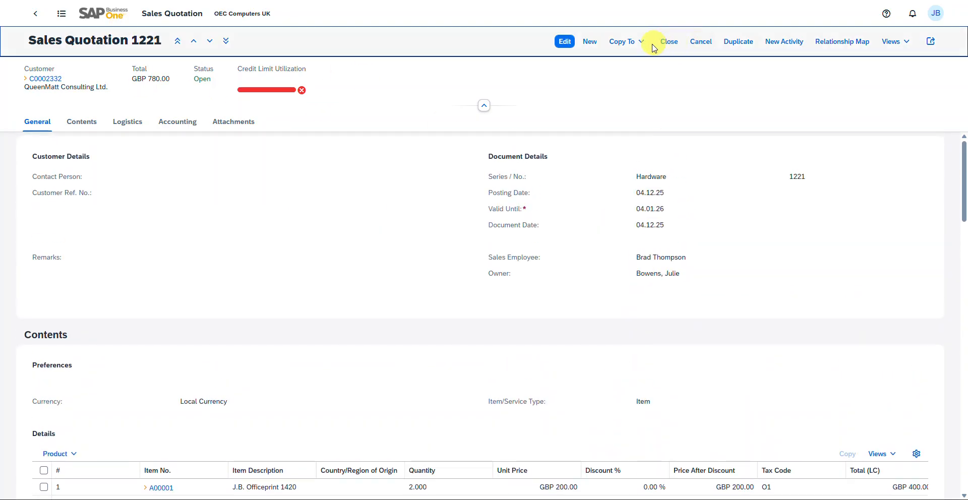
left_click(644, 43)
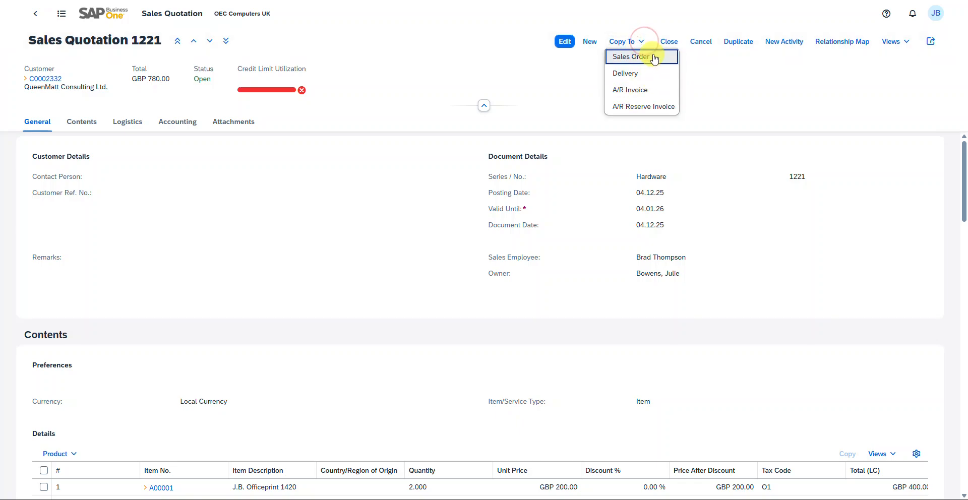
left_click(399, 215)
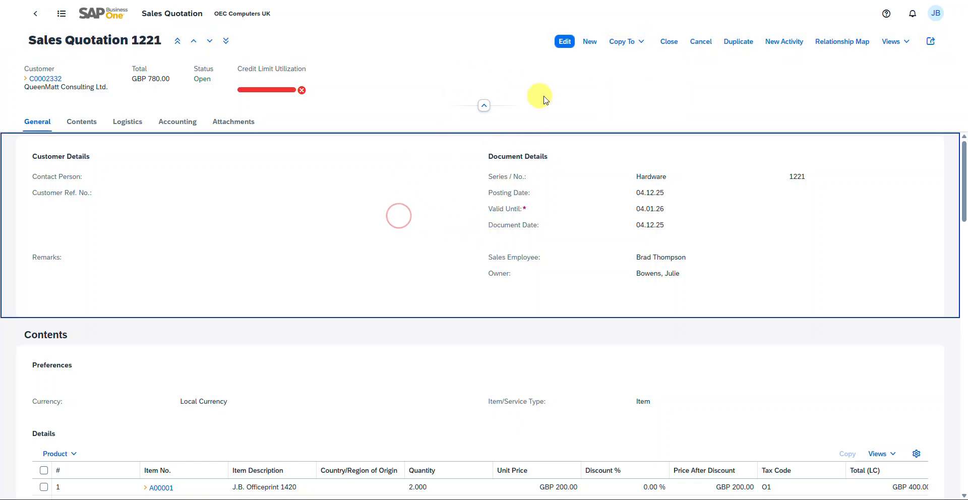
left_click(557, 103)
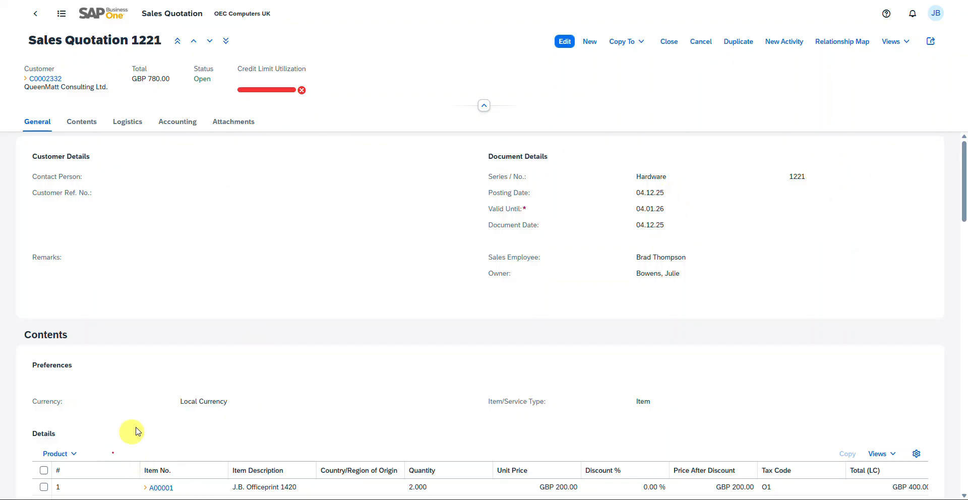
Preview the quotation's print layout, examine its item lines, tax details and totals, and close the preview
left_click(932, 42)
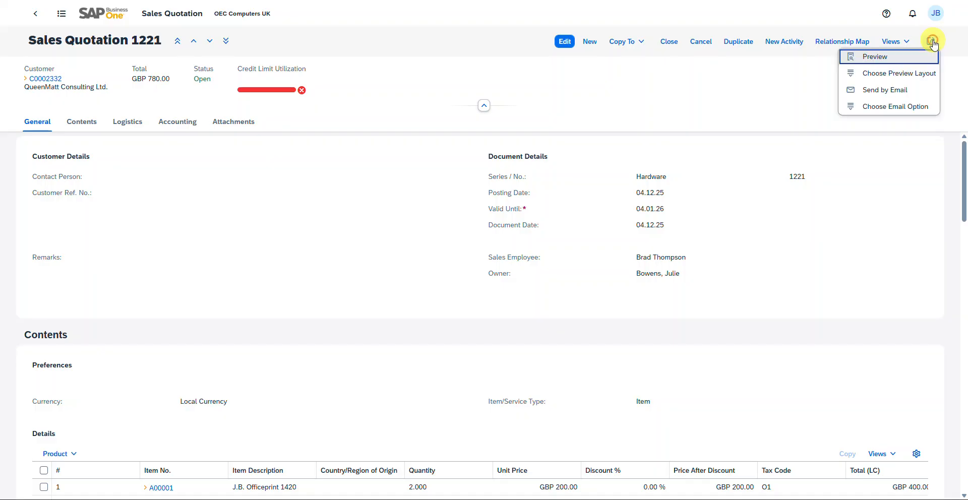
left_click(875, 58)
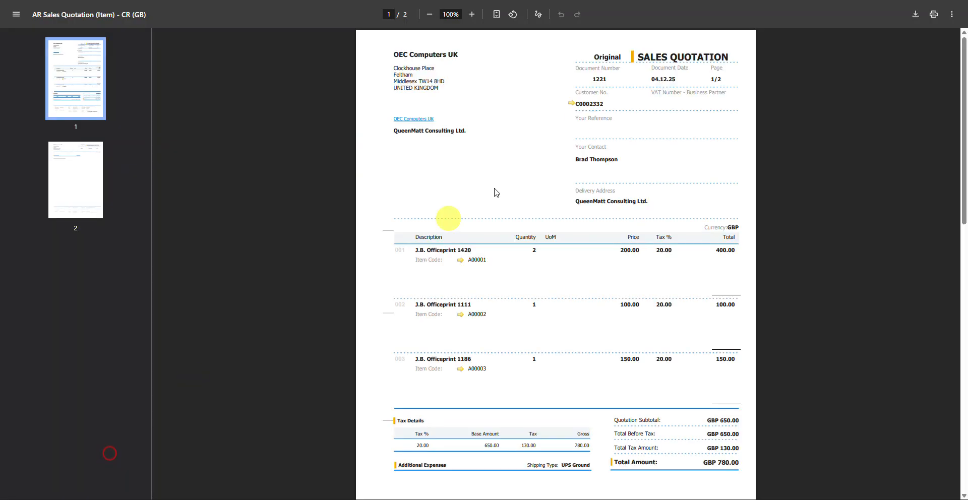
scroll(503, 131, "down", 8)
scroll(509, 165, "down", 3)
scroll(508, 168, "up", 10)
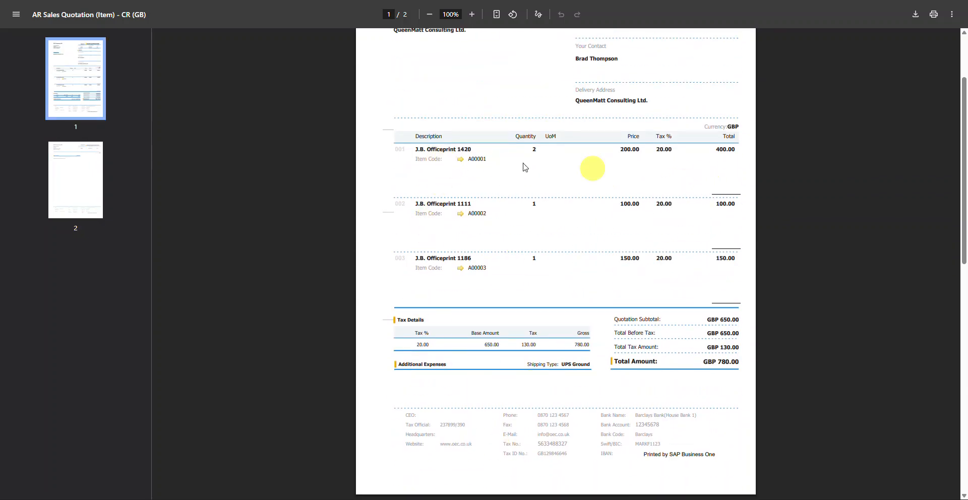
scroll(509, 332, "down", 2)
scroll(501, 331, "up", 4)
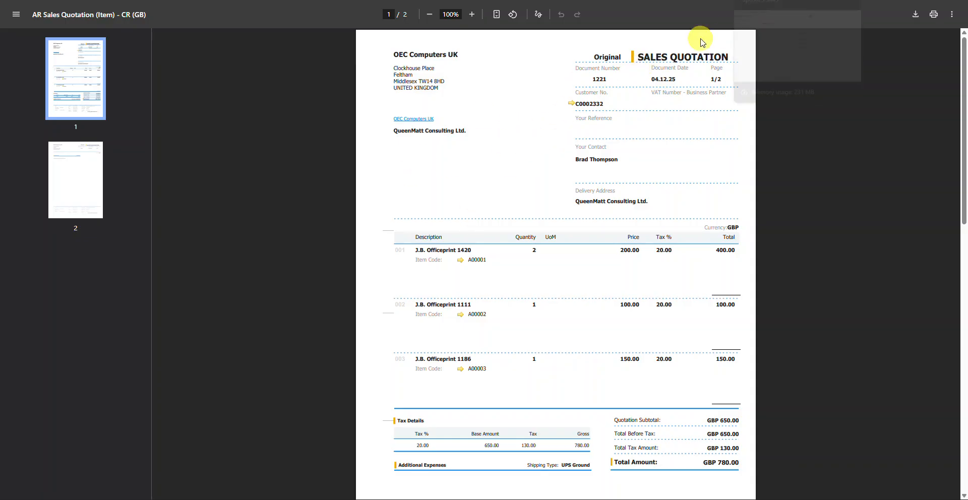
left_click(744, 0)
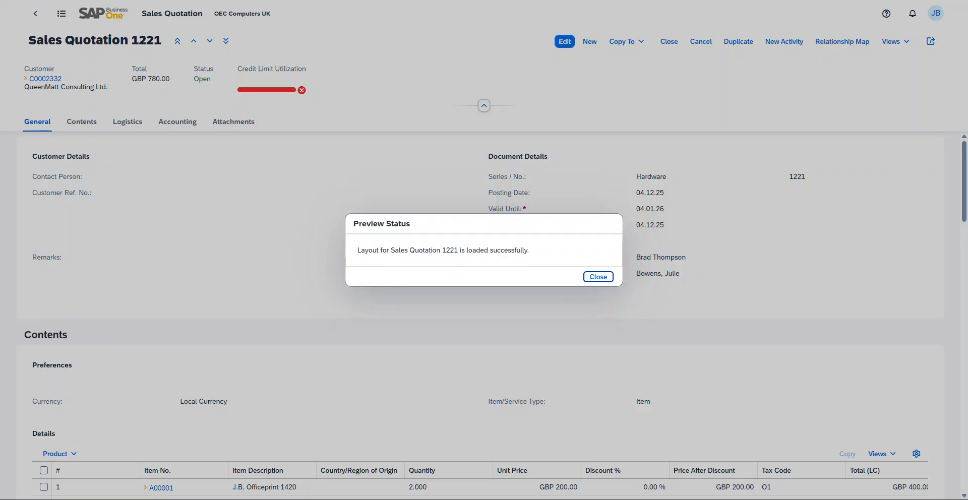
left_click(598, 277)
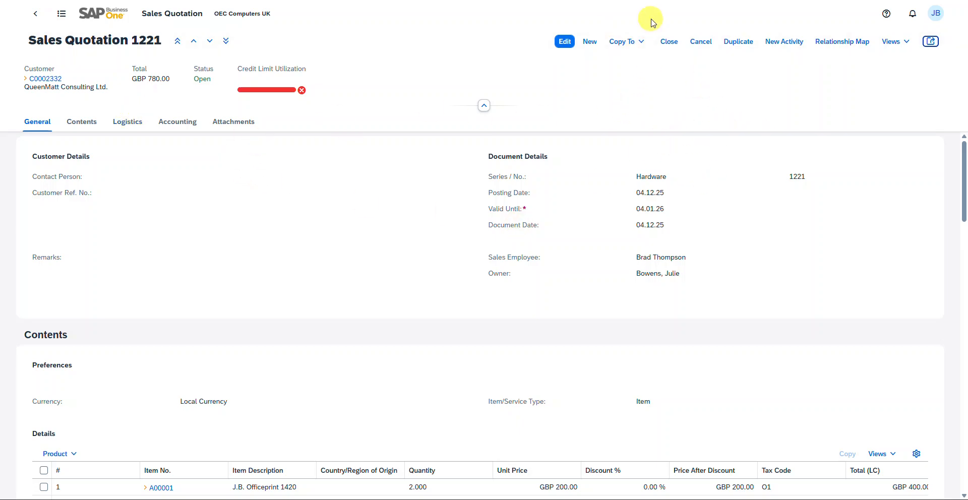
Copy the quotation to a new sales order and set the order's delivery date to 04.12.25
left_click(641, 43)
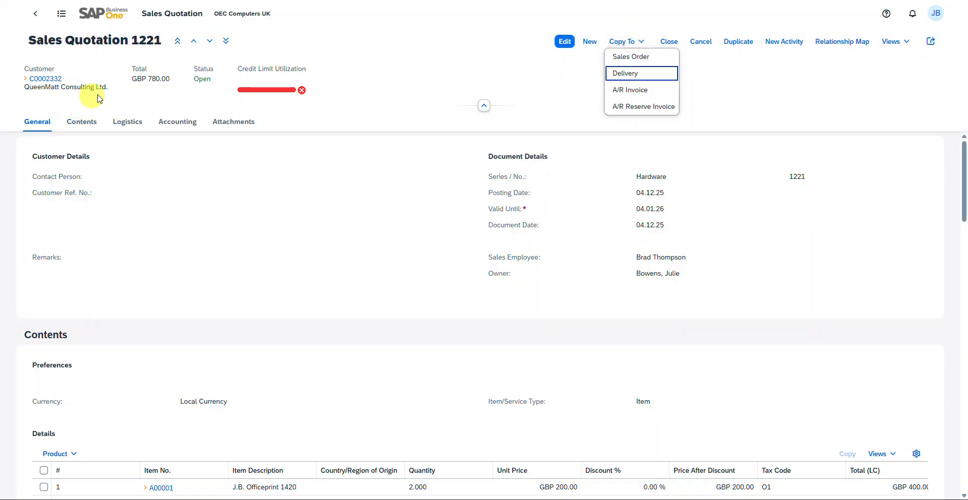
left_click(656, 60)
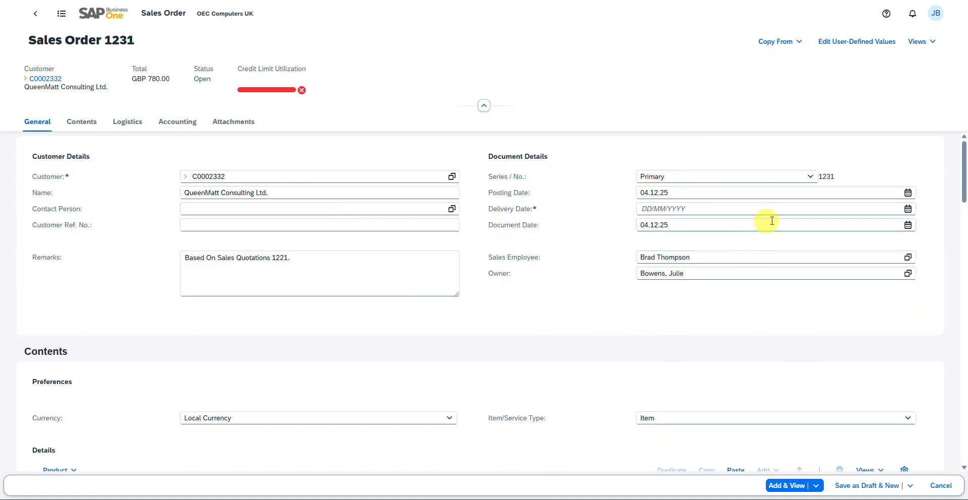
left_click(908, 209)
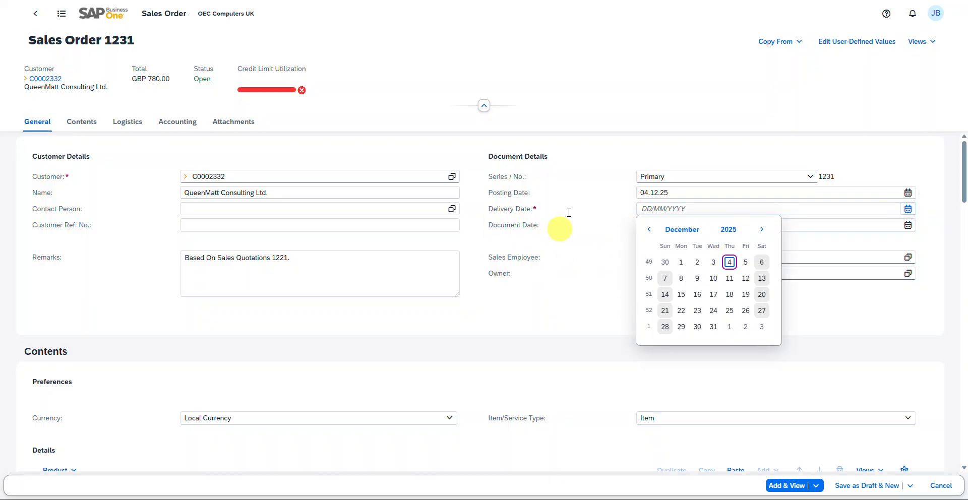
left_click(730, 262)
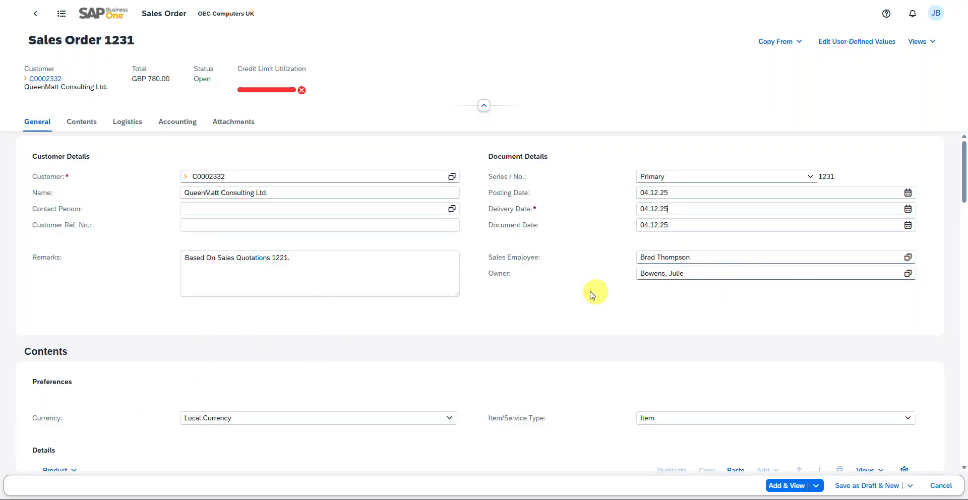
Review the sales order's item lines across to the Whse and UoM Code columns, along with the sections below them
scroll(278, 191, "down", 4)
scroll(290, 229, "down", 1)
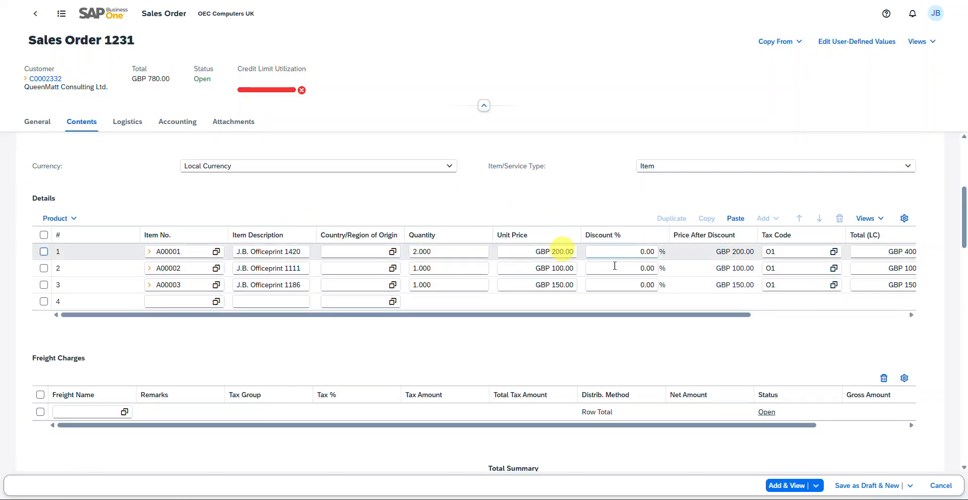
left_click_drag(735, 316, 893, 327)
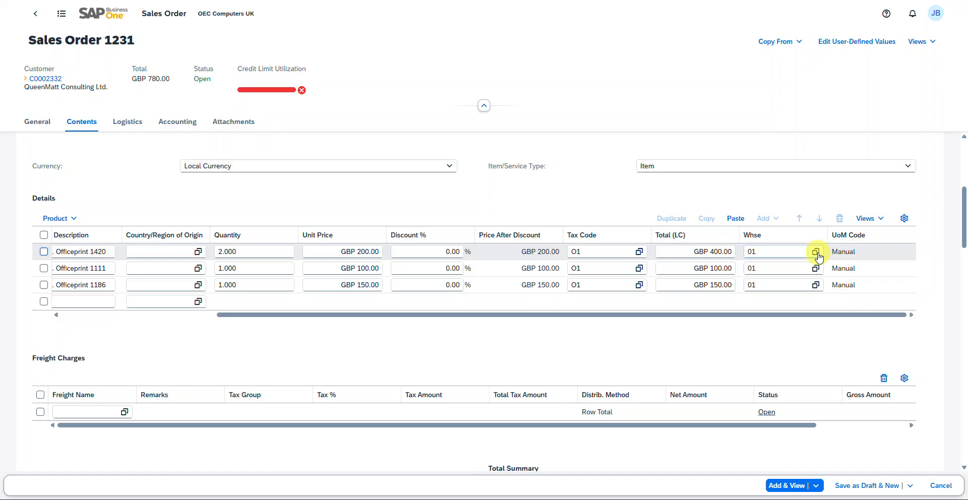
left_click_drag(764, 316, 507, 302)
left_click(109, 456)
scroll(534, 283, "down", 2)
scroll(555, 276, "down", 3)
scroll(566, 283, "up", 5)
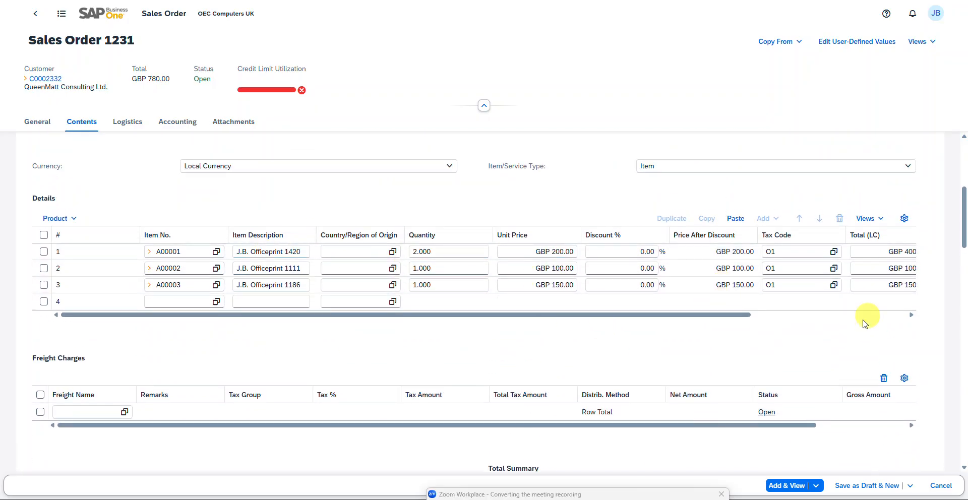
left_click_drag(745, 318, 797, 302)
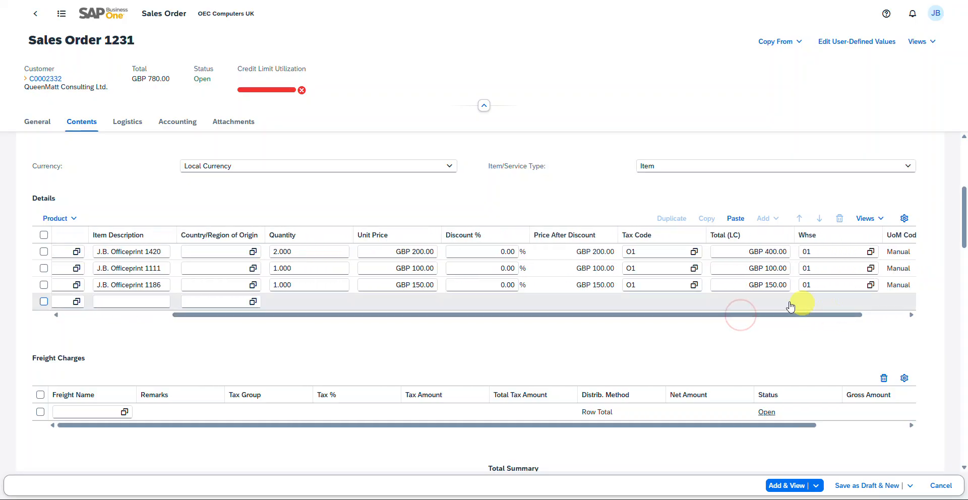
Set the discount on the J.B. Officeprint 1420 line to 5% and check the order's total summary
left_click(419, 251)
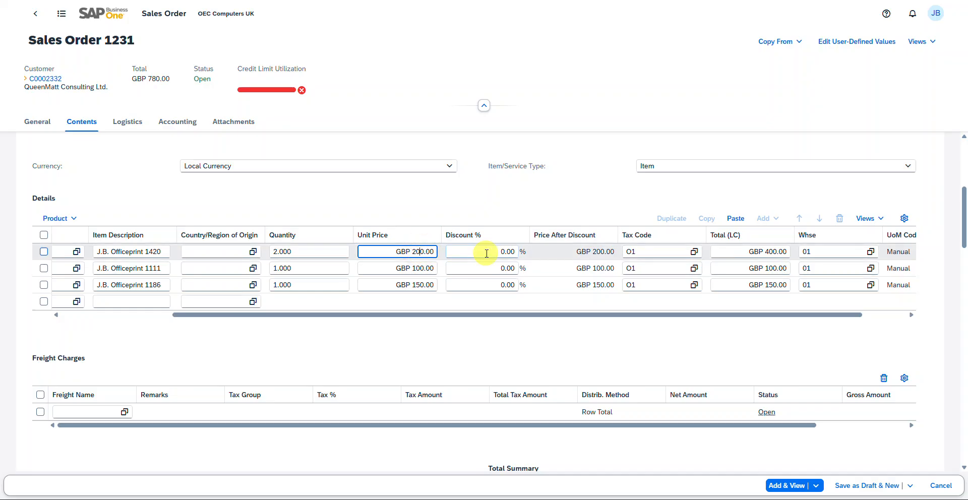
left_click(424, 251)
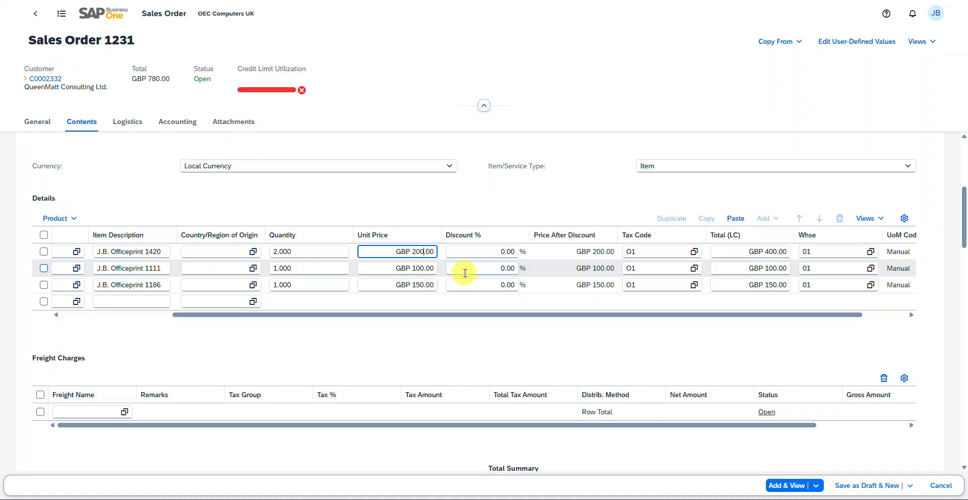
left_click(511, 251)
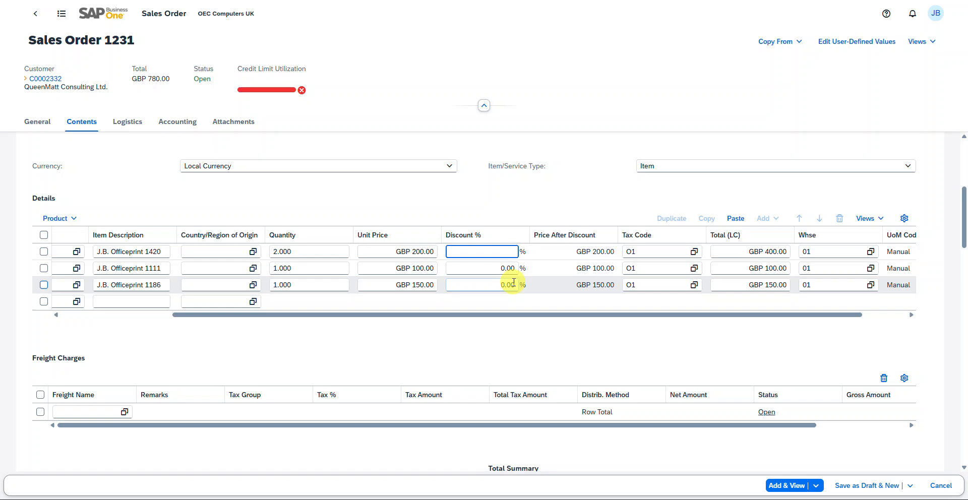
key("Tab")
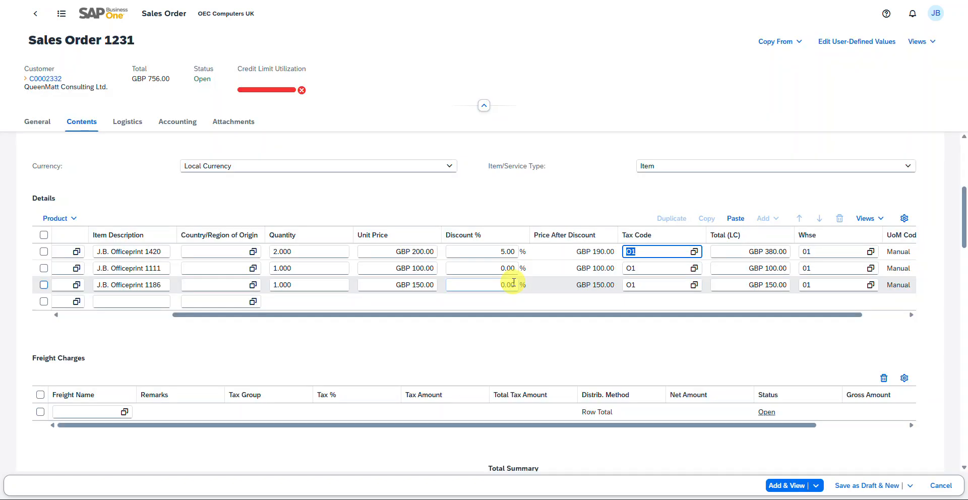
left_click_drag(724, 313, 809, 323)
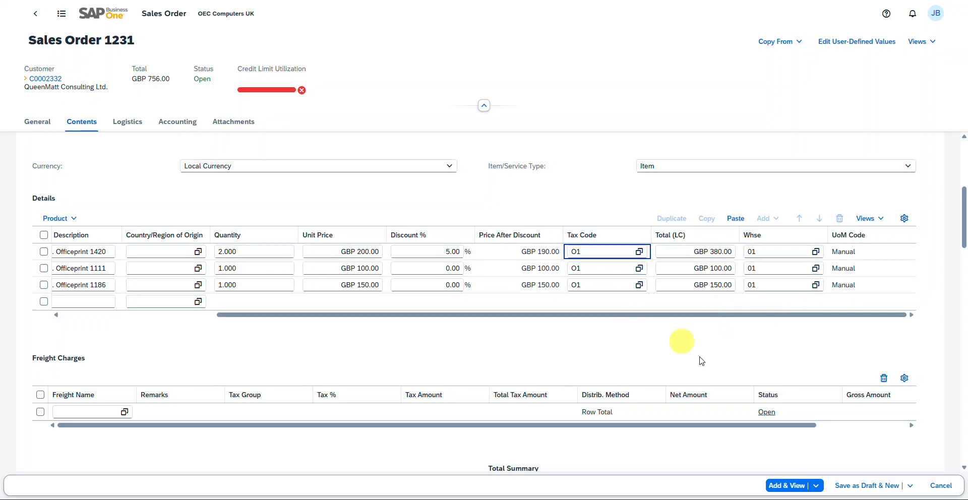
scroll(804, 420, "down", 3)
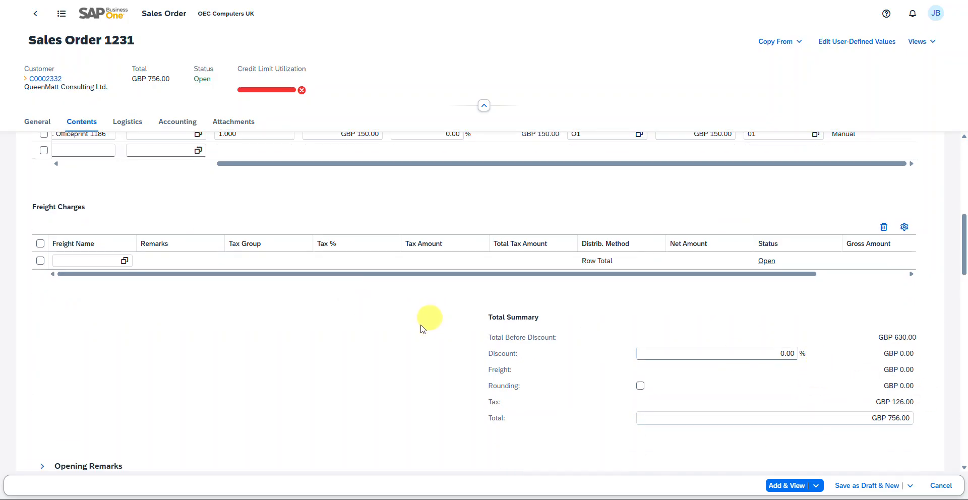
scroll(439, 318, "up", 2)
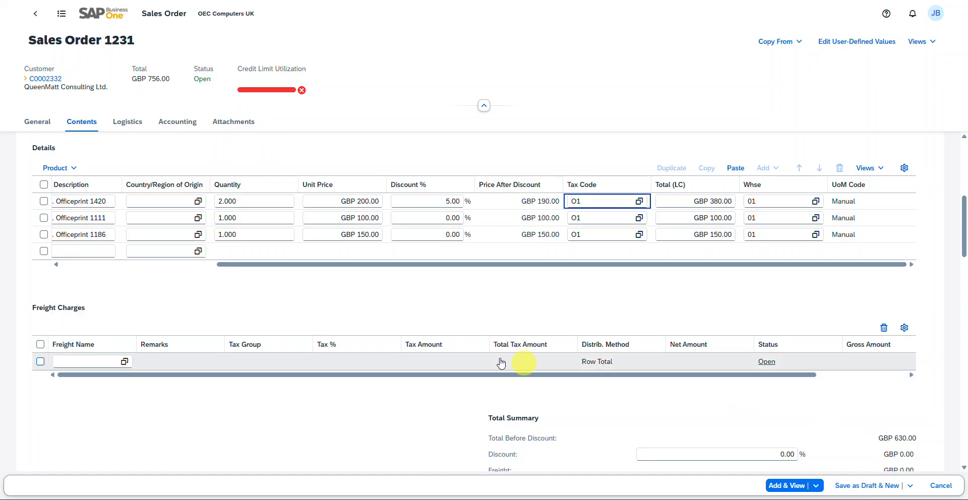
Set the discount on the J.B. Officeprint 1111 line to 2% and check the recalculated totals
left_click_drag(351, 270, 335, 268)
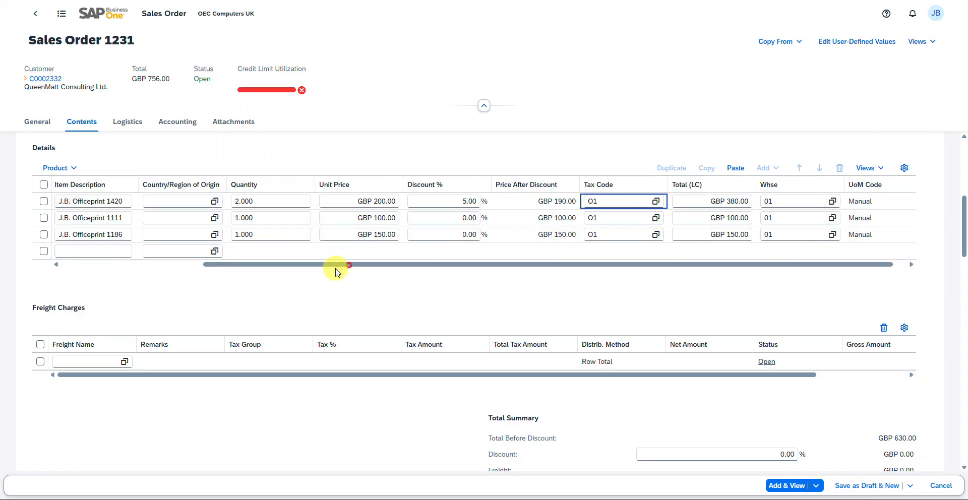
left_click(469, 222)
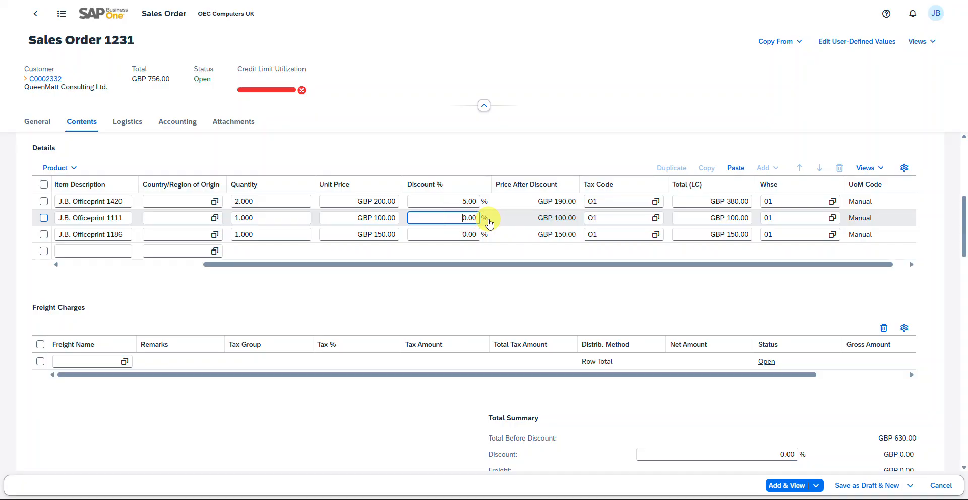
double_click(473, 222)
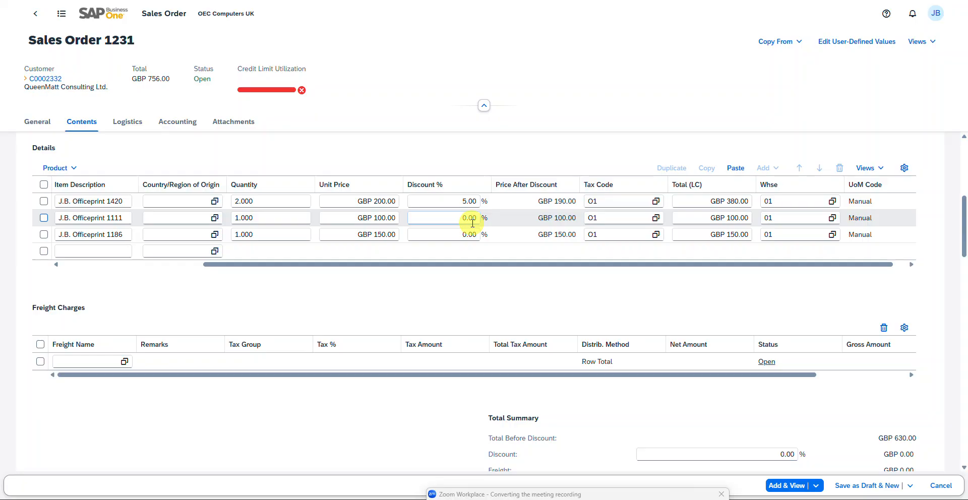
left_click(473, 222)
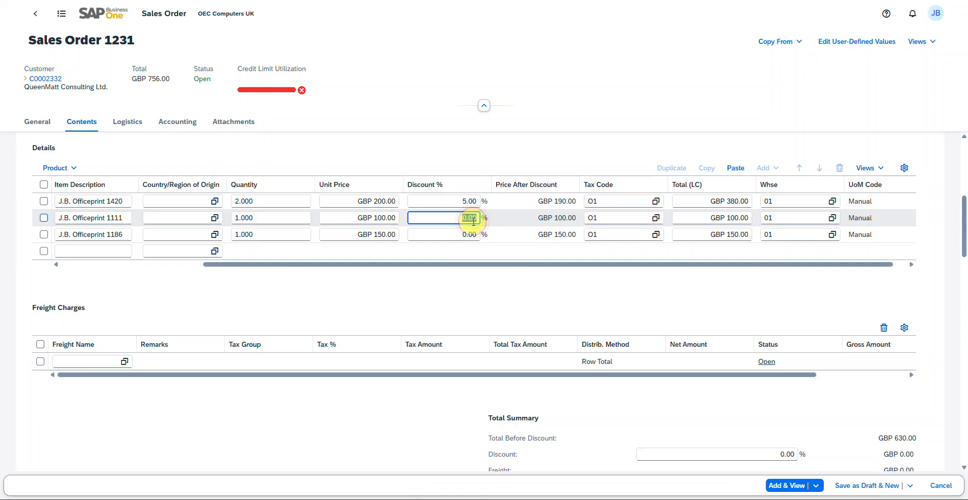
key("Tab")
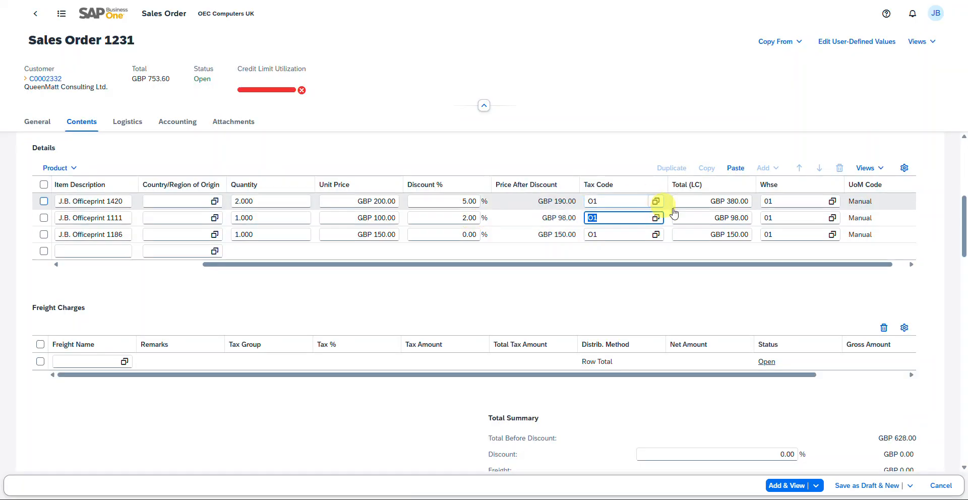
scroll(747, 288, "down", 1)
scroll(504, 214, "down", 1)
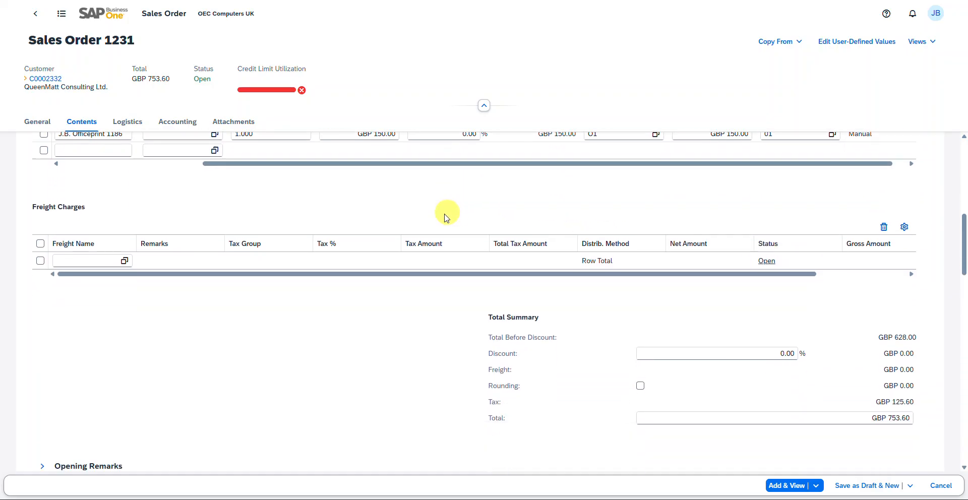
scroll(579, 247, "up", 2)
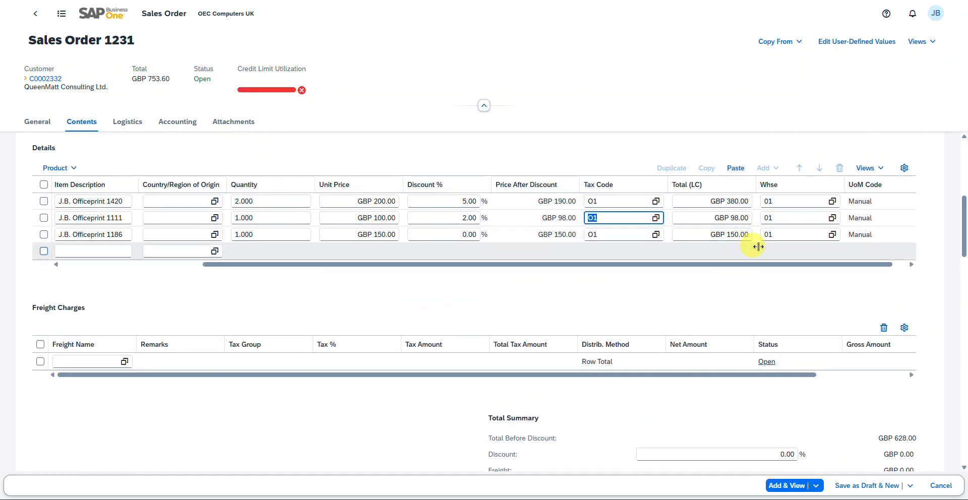
Review the sales order's totals, logistics, accounting and attachments sections, along with its general details and item lines
scroll(463, 327, "down", 4)
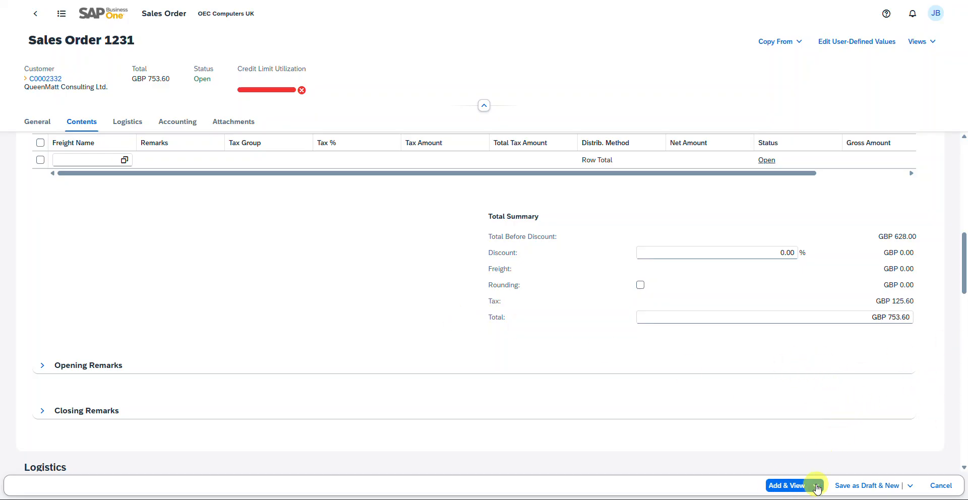
scroll(604, 399, "down", 6)
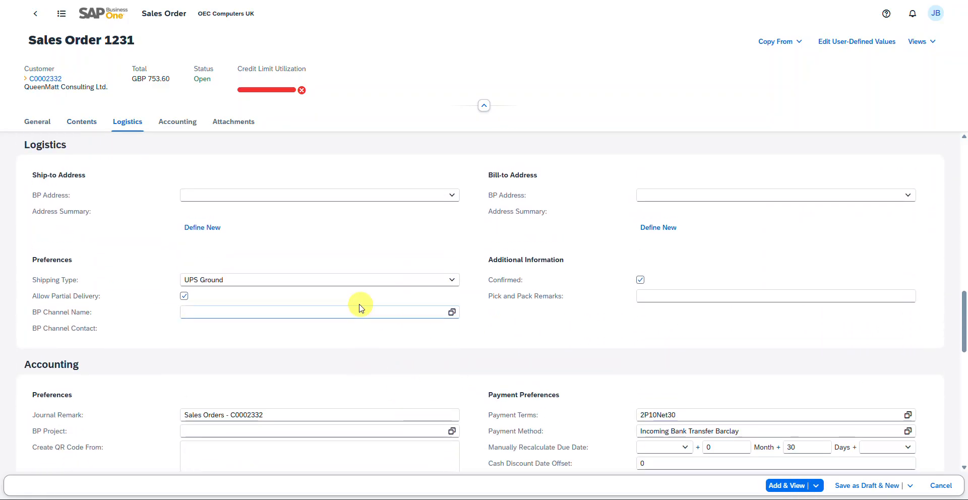
scroll(659, 346, "down", 3)
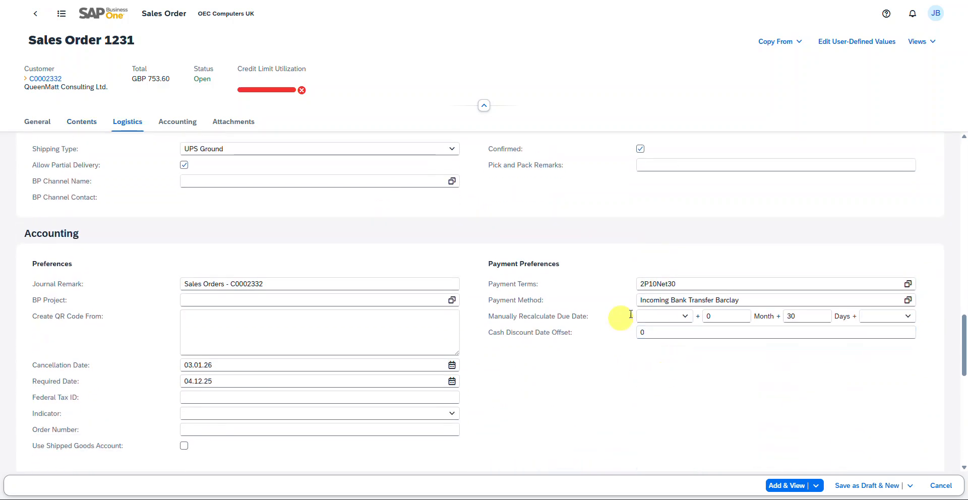
scroll(408, 338, "down", 5)
scroll(430, 334, "up", 5)
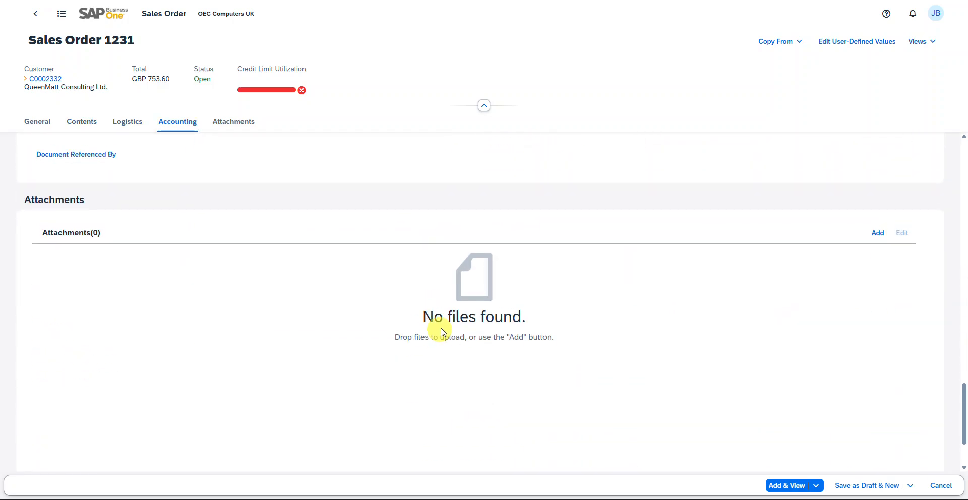
scroll(424, 335, "up", 15)
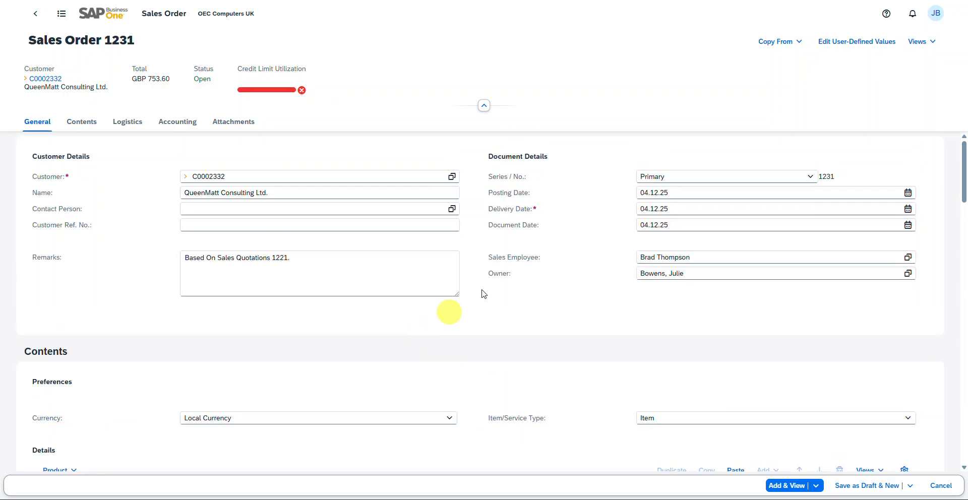
scroll(437, 239, "down", 13)
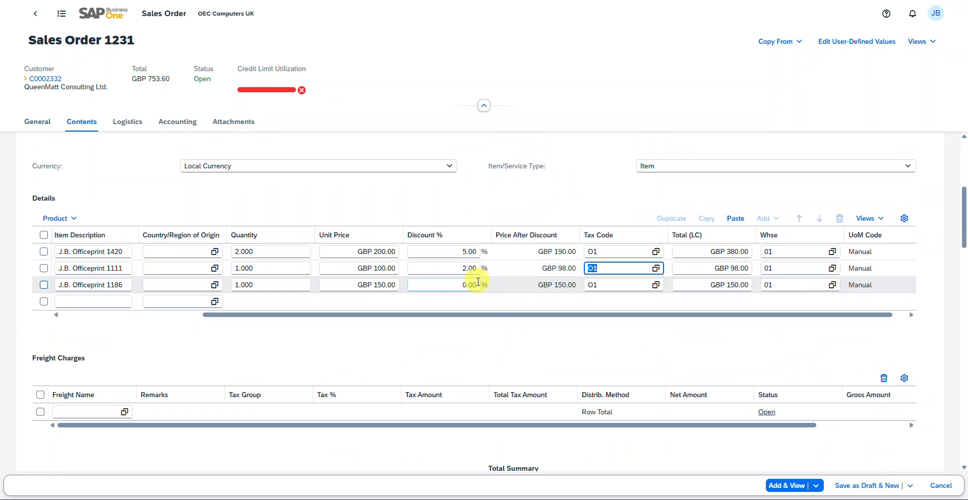
scroll(487, 300, "up", 10)
scroll(493, 285, "up", 4)
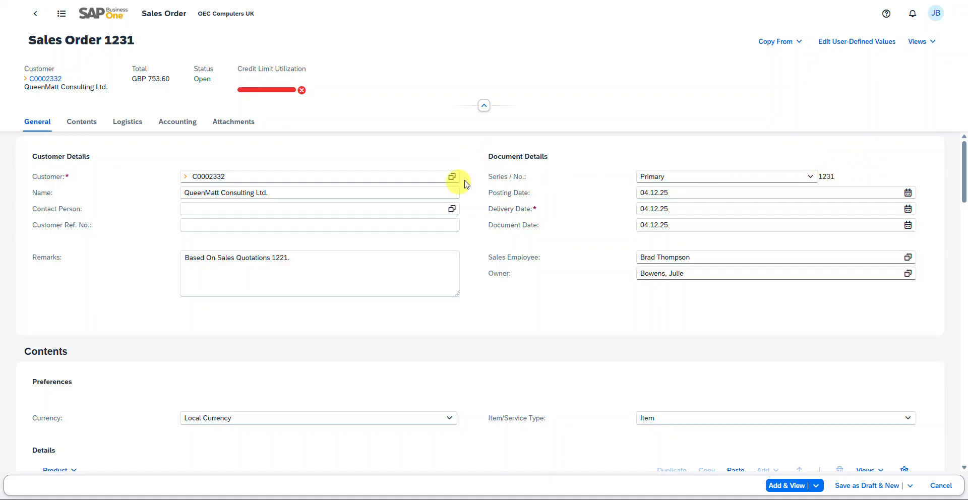
Switch the sales order's numbering series to Manual and return it to Primary
left_click(812, 177)
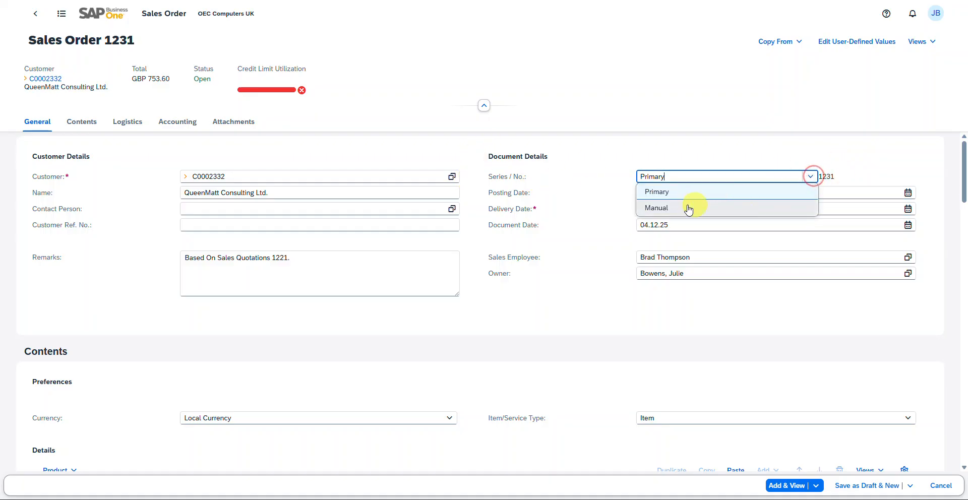
left_click(726, 208)
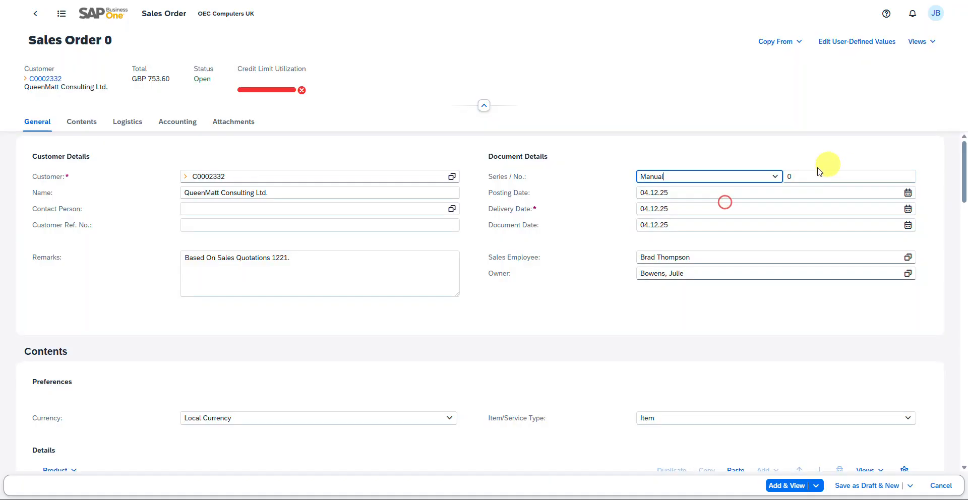
left_click(774, 176)
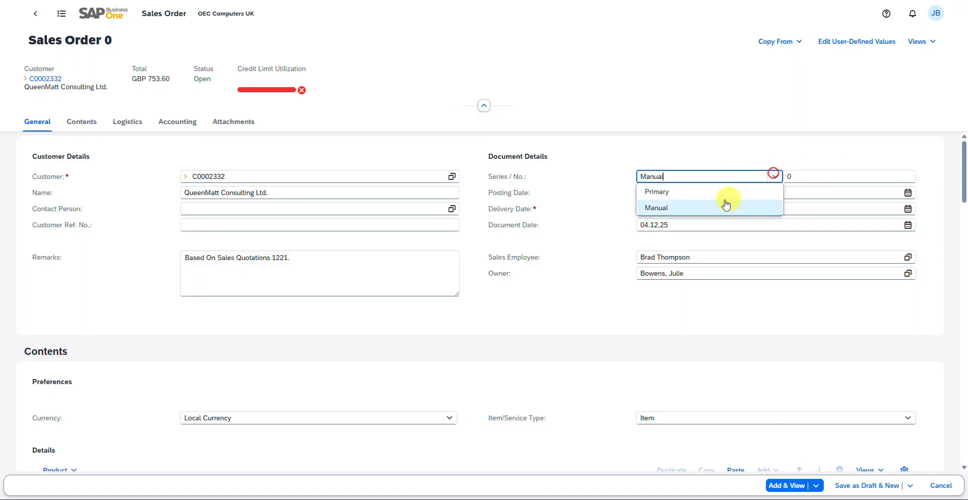
left_click(673, 196)
left_click(888, 177)
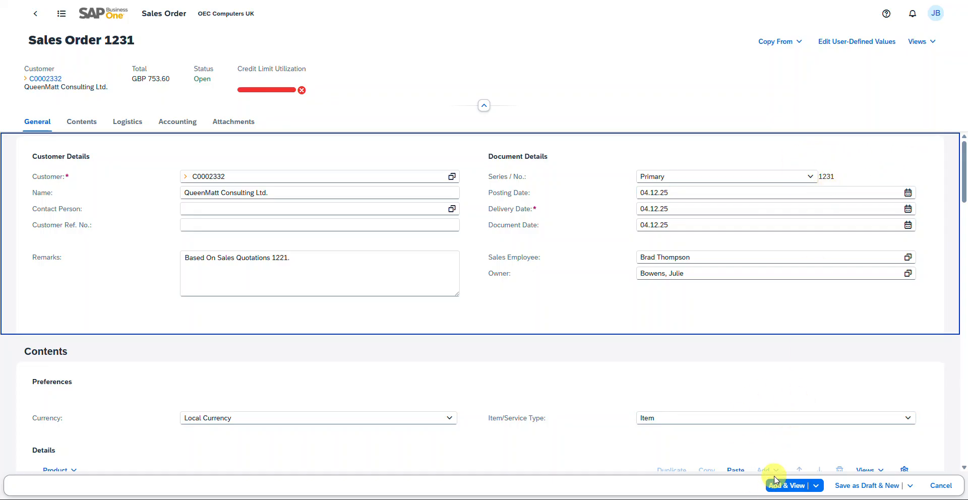
Recheck the order's item lines from the Item No. column, and add the sales order so that it opens for viewing
scroll(741, 403, "down", 5)
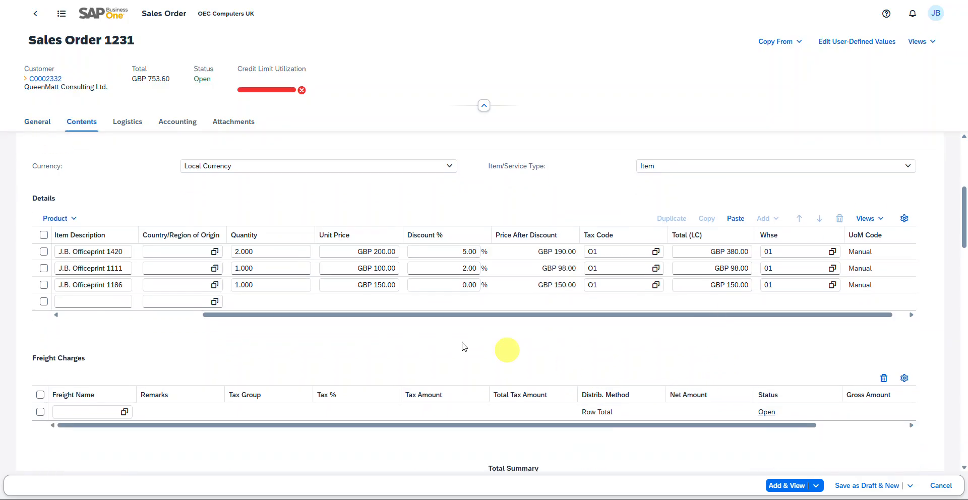
scroll(254, 326, "down", 1)
left_click_drag(300, 264, 183, 264)
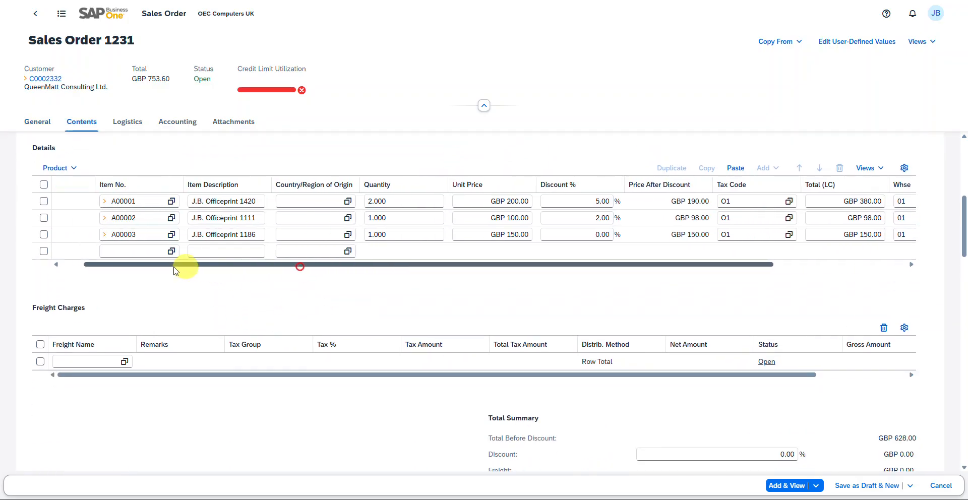
left_click(801, 488)
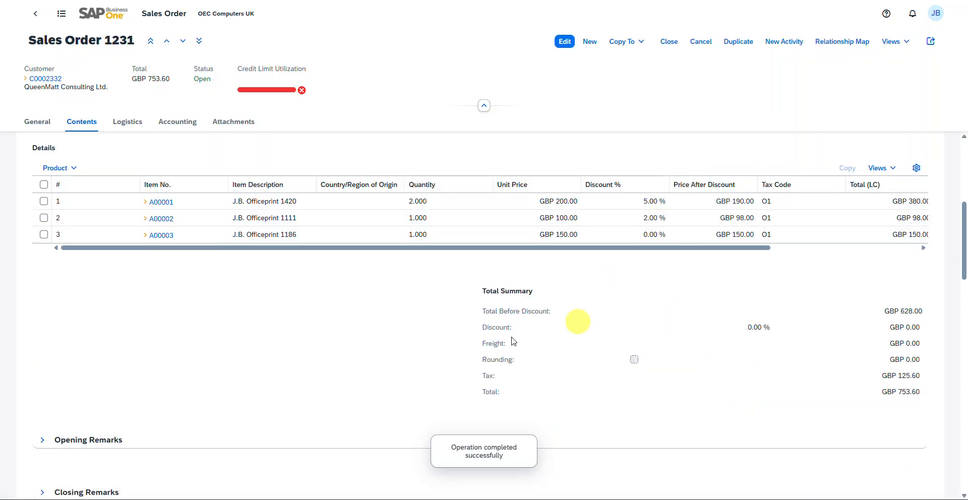
Review the added sales order's details and check its preview and email options without choosing one
scroll(426, 272, "up", 2)
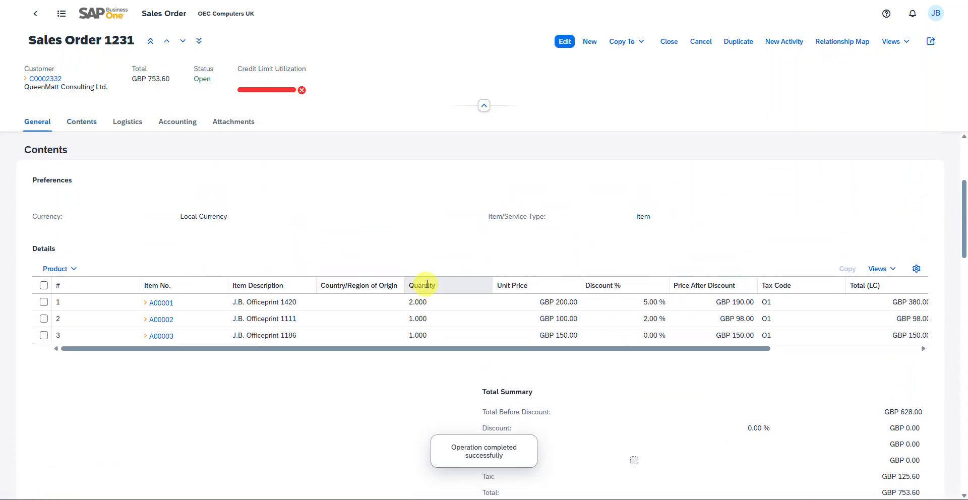
scroll(426, 284, "up", 4)
left_click(931, 42)
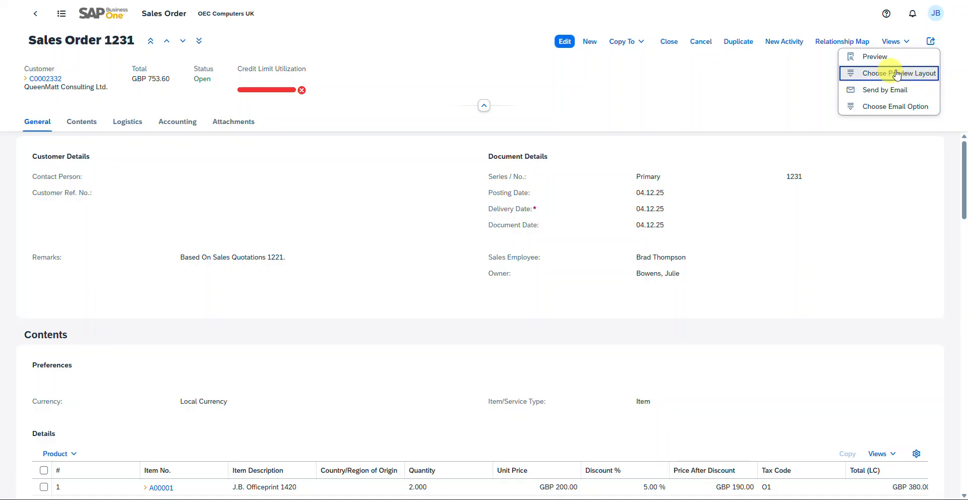
left_click(761, 78)
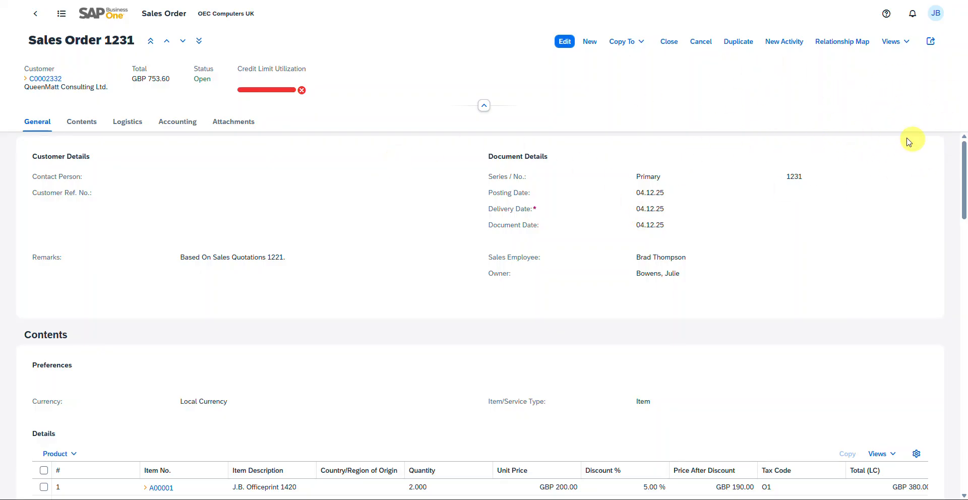
Examine the relationship map between the sales order and its quotation, close it, and check the order's copy-to options
left_click(841, 44)
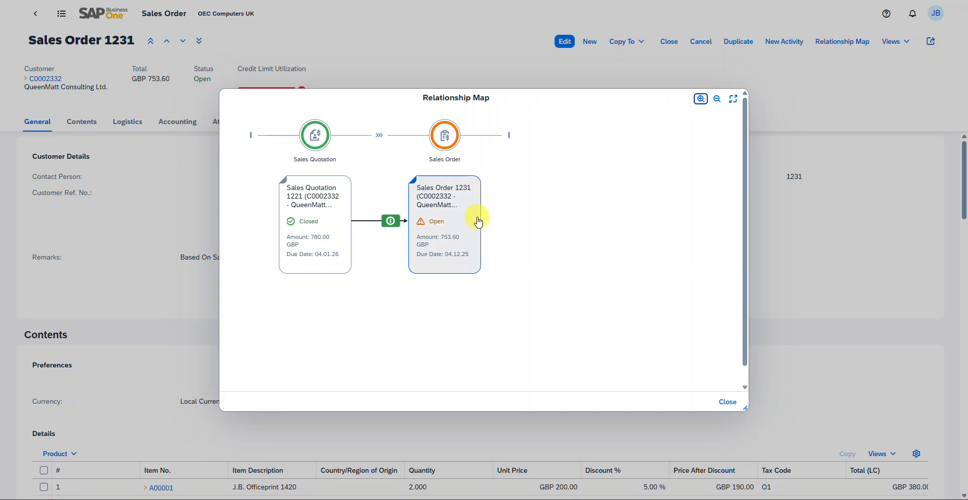
left_click(727, 402)
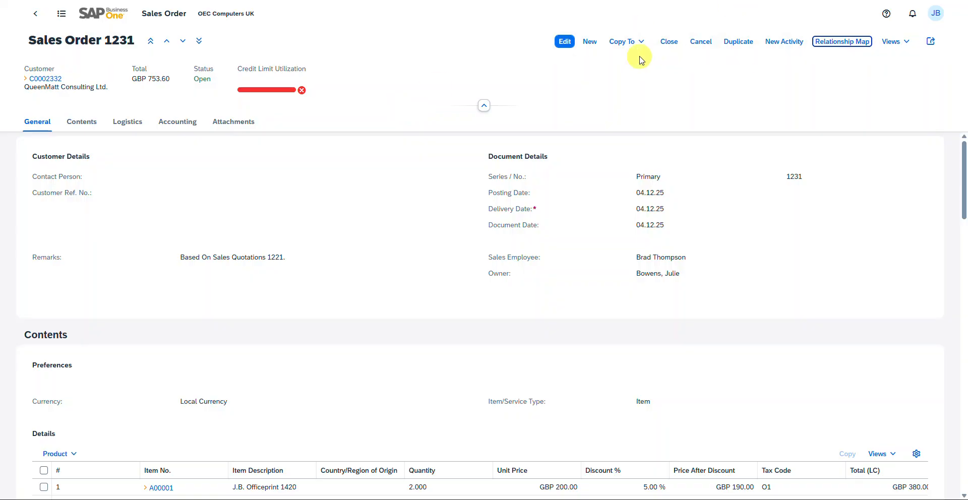
left_click(633, 42)
left_click_drag(206, 80, 93, 74)
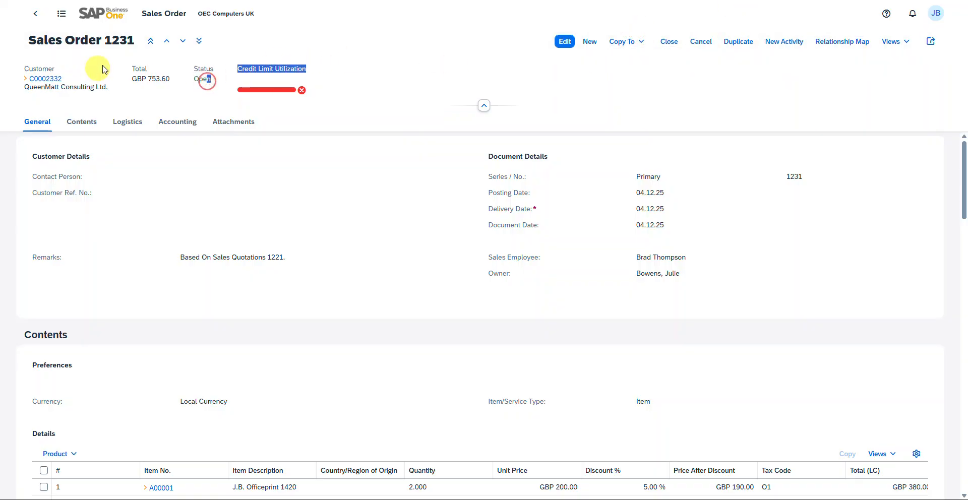
left_click(244, 40)
left_click(261, 42)
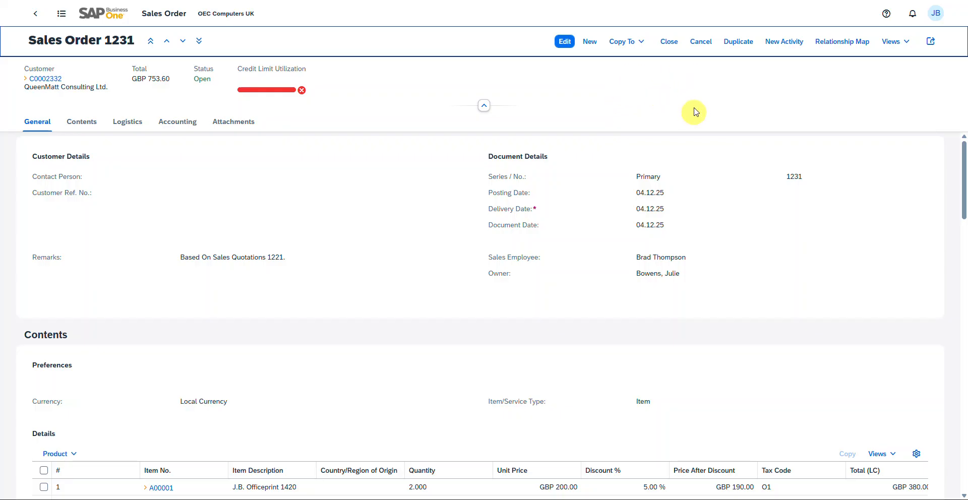
Copy the sales order to a delivery and review the delivery's item lines, freight charges and total summary
left_click(648, 46)
left_click(655, 60)
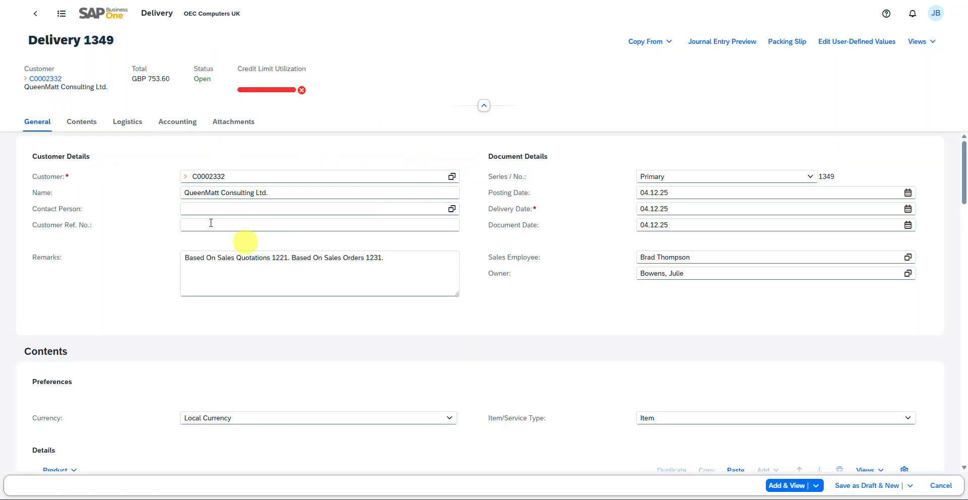
scroll(656, 204, "down", 5)
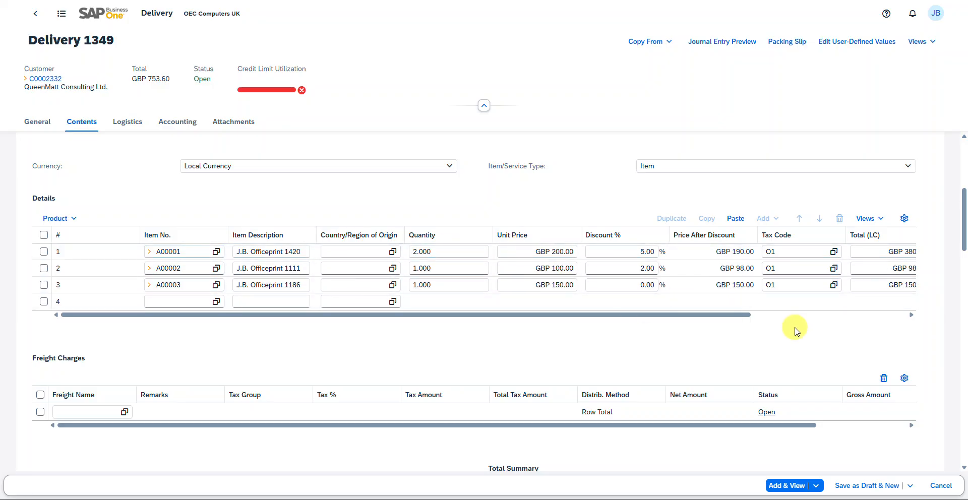
scroll(801, 323, "down", 2)
scroll(634, 162, "up", 2)
scroll(631, 150, "down", 2)
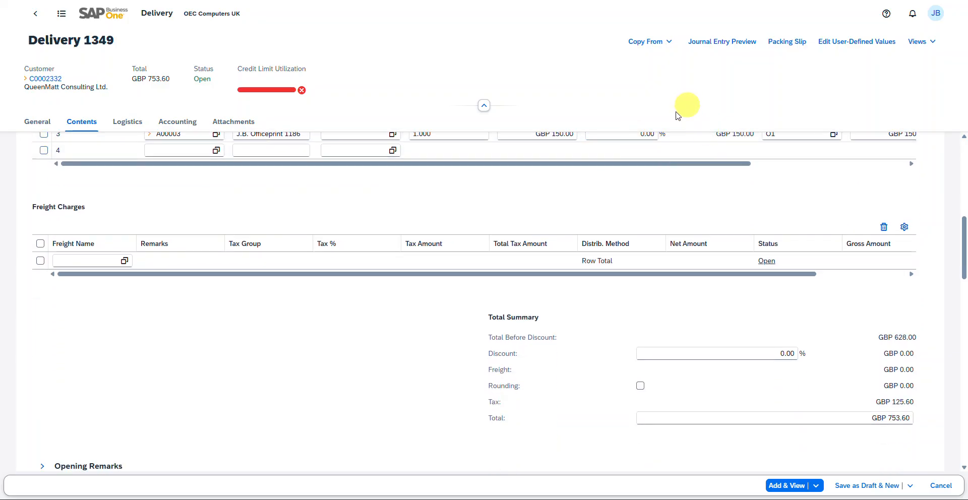
scroll(713, 191, "up", 2)
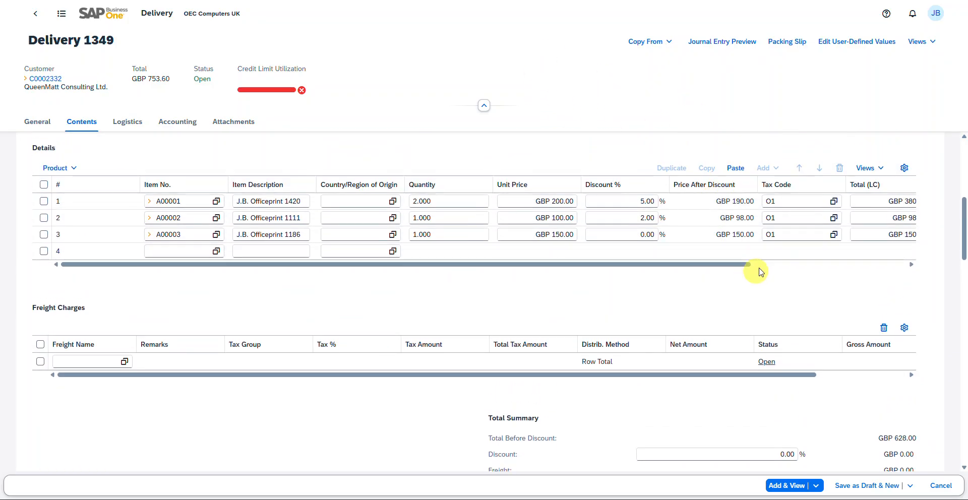
Check the delivery lines' quantities and warehouses, and view the list of available warehouses for the first line without changing it
left_click_drag(739, 267, 890, 263)
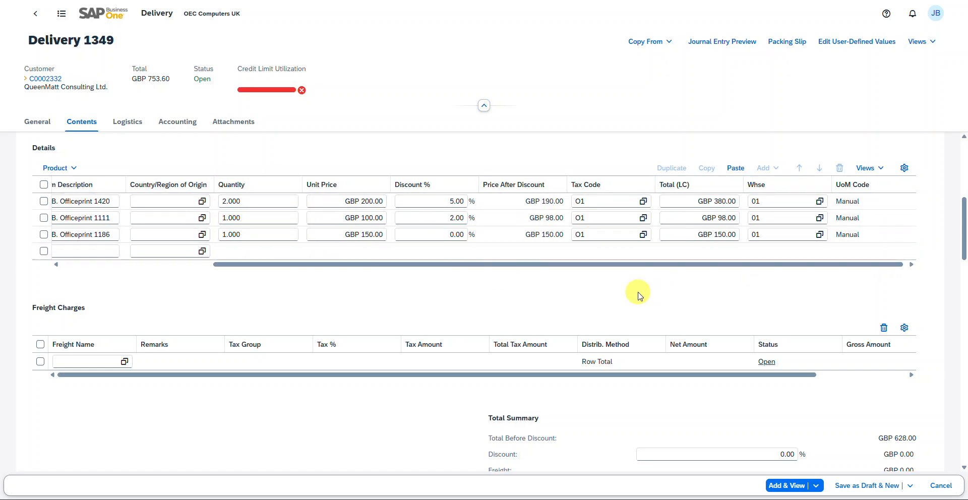
scroll(804, 160, "down", 2)
scroll(807, 211, "up", 2)
left_click_drag(749, 264, 562, 267)
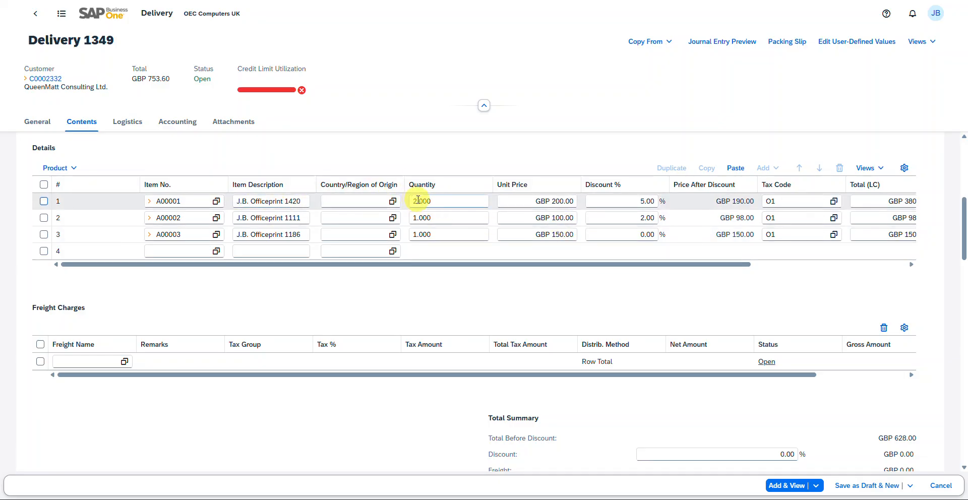
left_click_drag(612, 263, 767, 263)
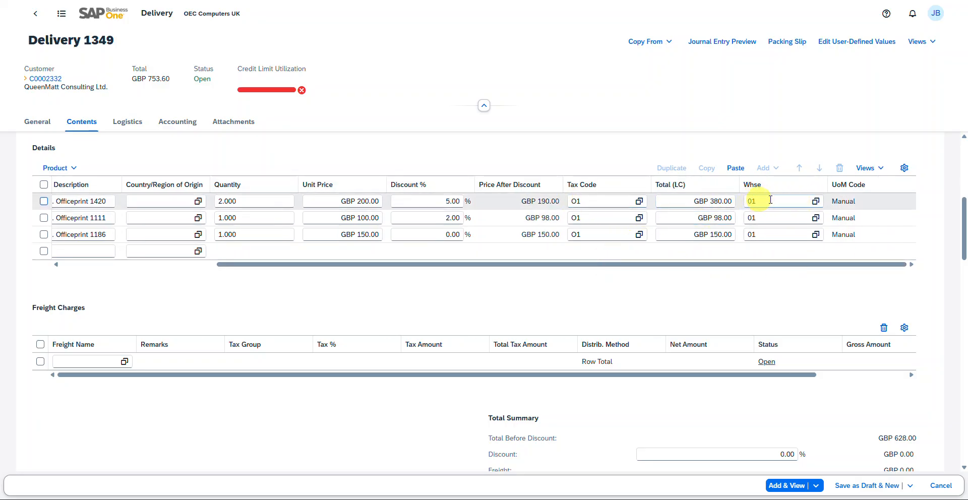
left_click(816, 202)
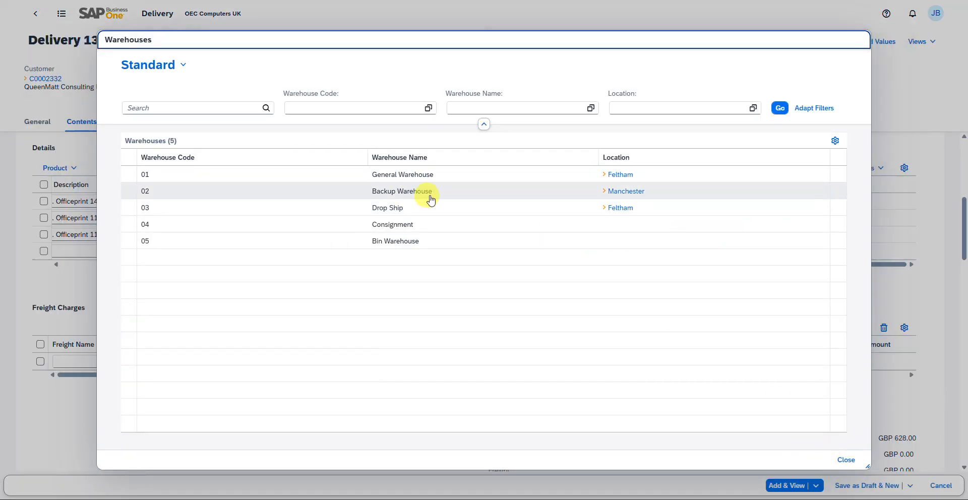
left_click(846, 460)
left_click_drag(719, 261, 365, 284)
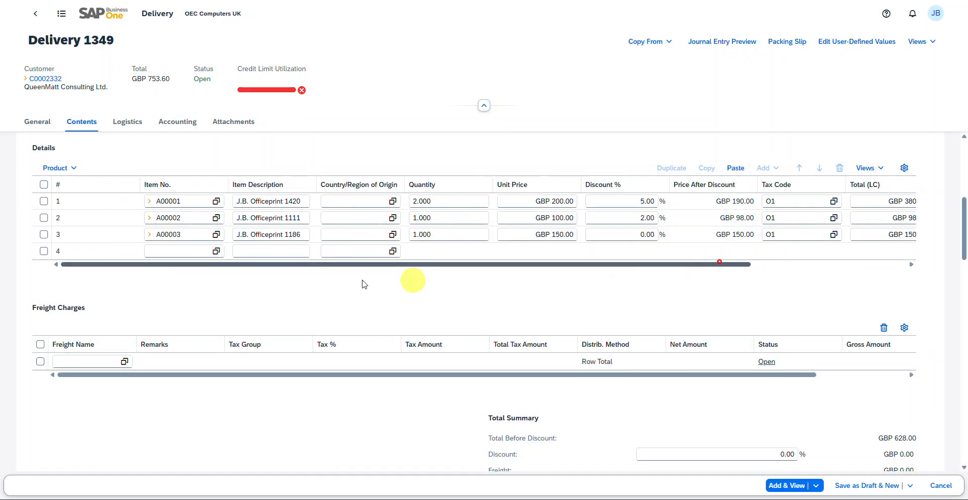
Open the master data of item A00001 from the delivery and examine its stock figures overall and per warehouse
left_click(149, 201)
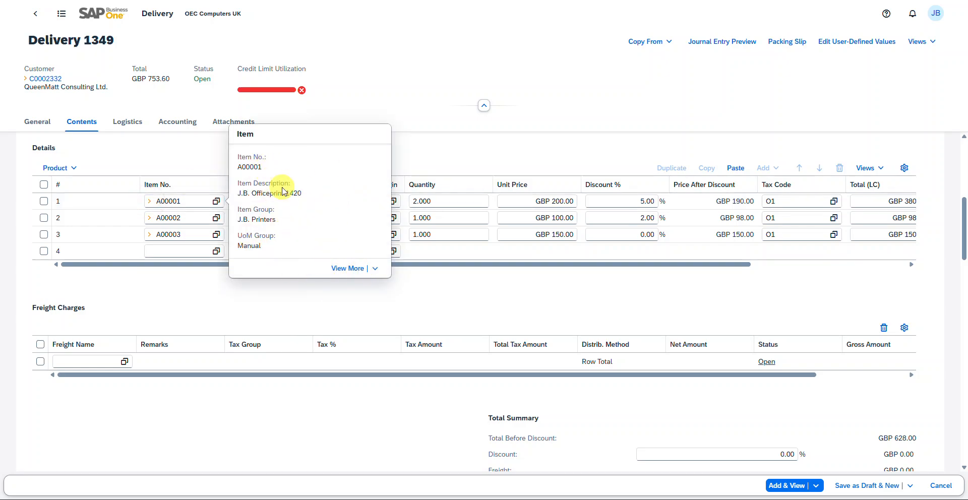
left_click(352, 275)
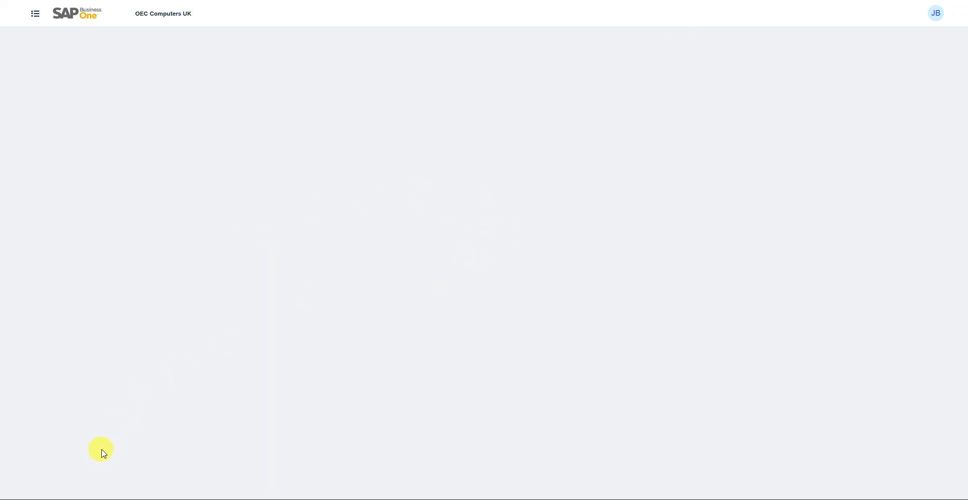
scroll(378, 275, "down", 2)
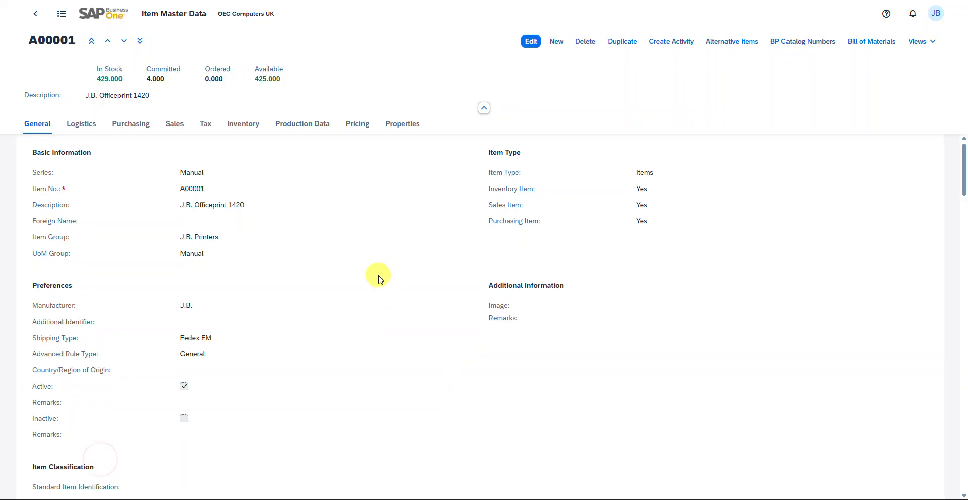
scroll(373, 267, "up", 2)
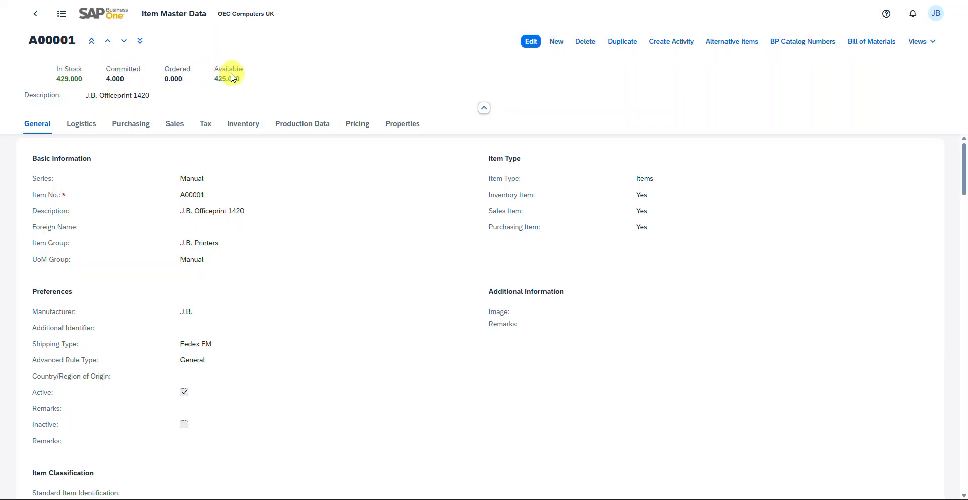
left_click(237, 130)
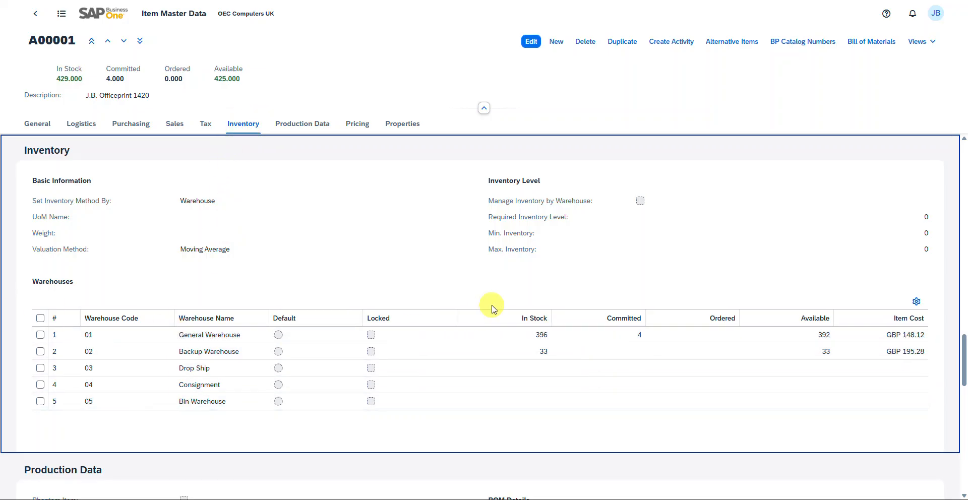
scroll(511, 348, "down", 1)
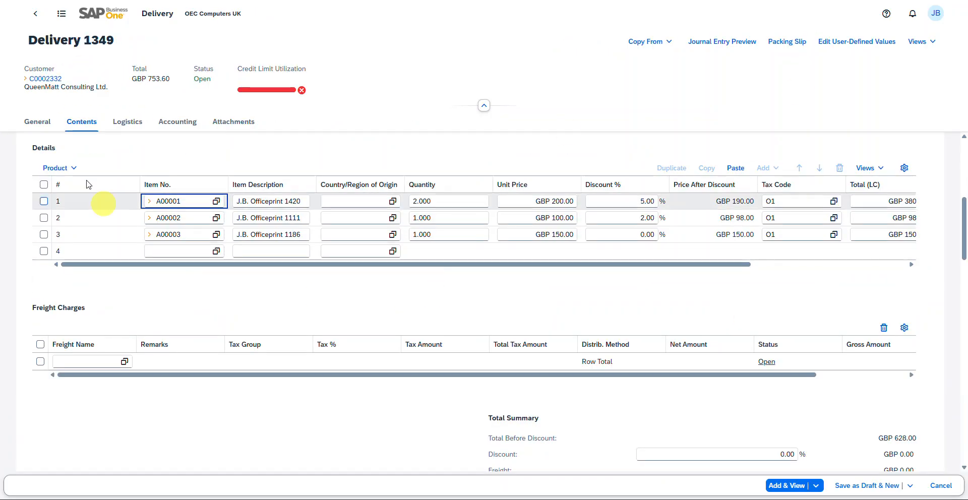
Recheck the delivery's lines and totals, and add the delivery so that it opens for viewing, accepting that it cannot be changed
left_click_drag(701, 264, 864, 263)
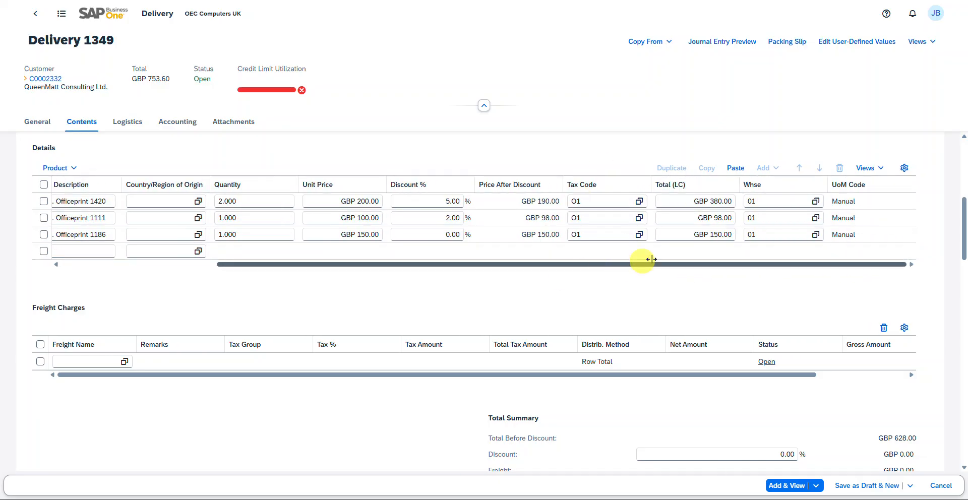
left_click_drag(553, 264, 371, 272)
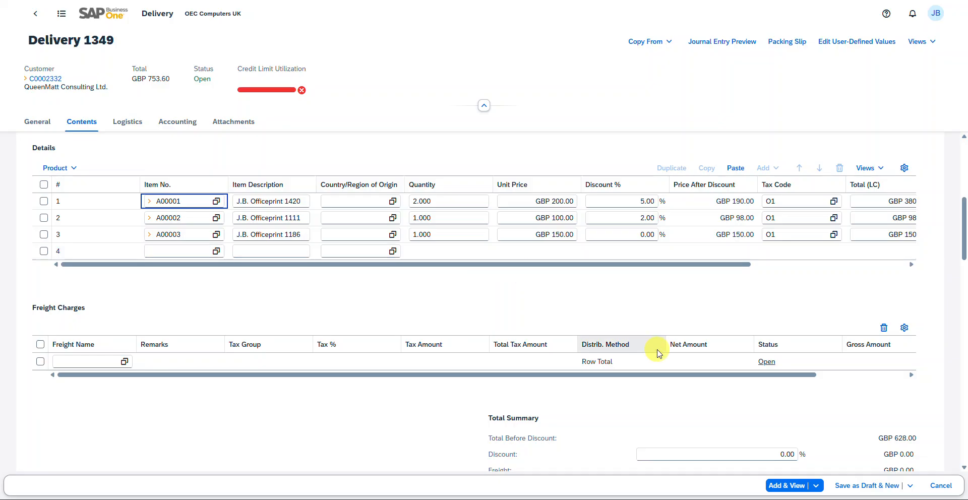
scroll(642, 309, "down", 5)
scroll(640, 309, "up", 3)
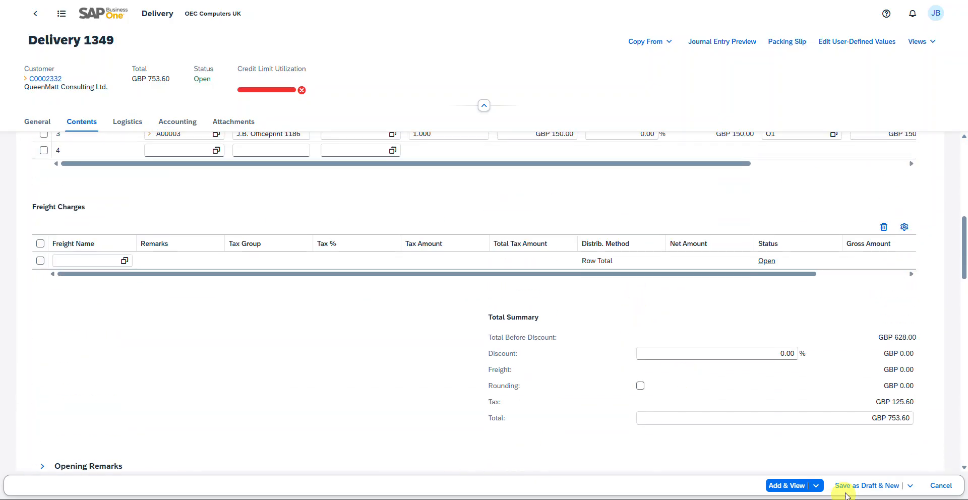
left_click(780, 487)
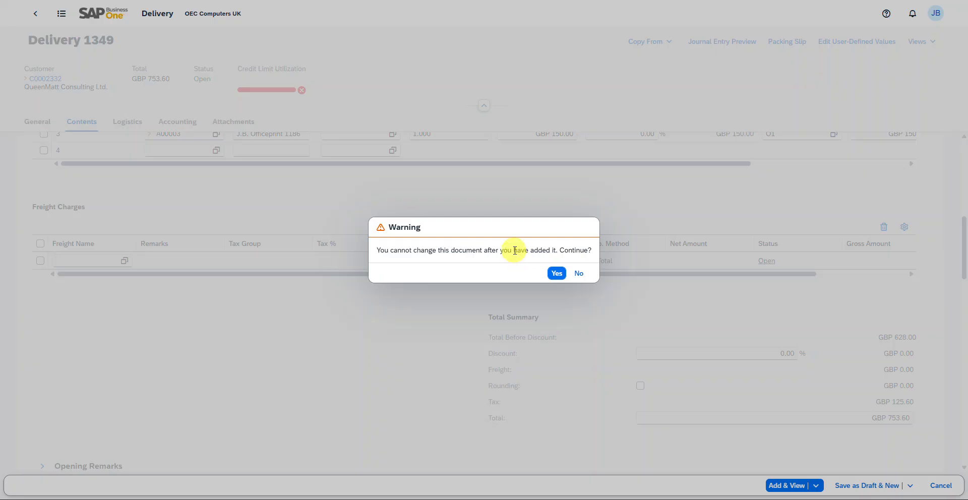
left_click(558, 273)
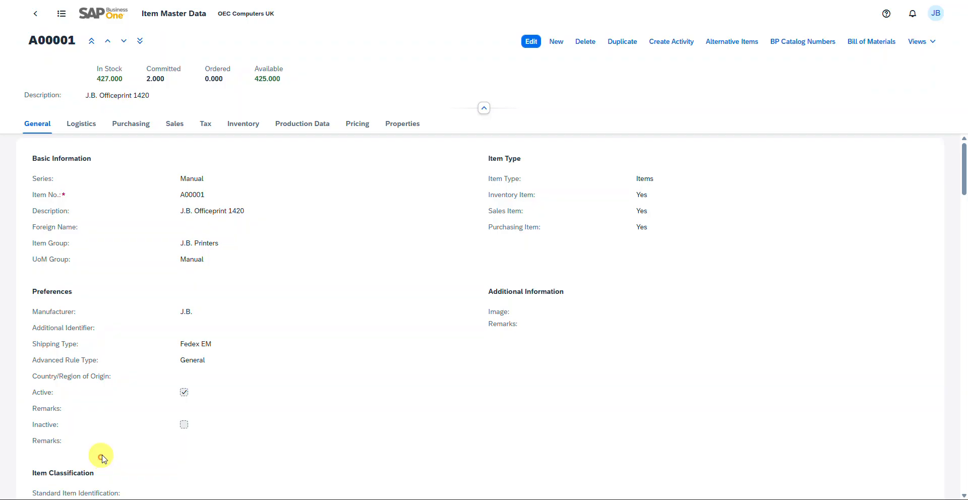
Recheck item A00001's inventory in its master data, and review the added delivery's item lines and totals
left_click(101, 457)
left_click(242, 129)
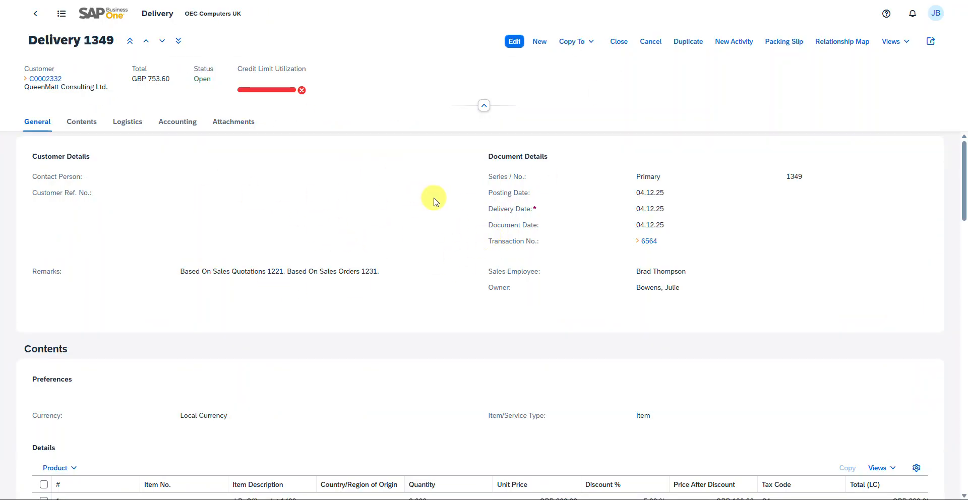
scroll(429, 202, "down", 7)
scroll(444, 212, "up", 2)
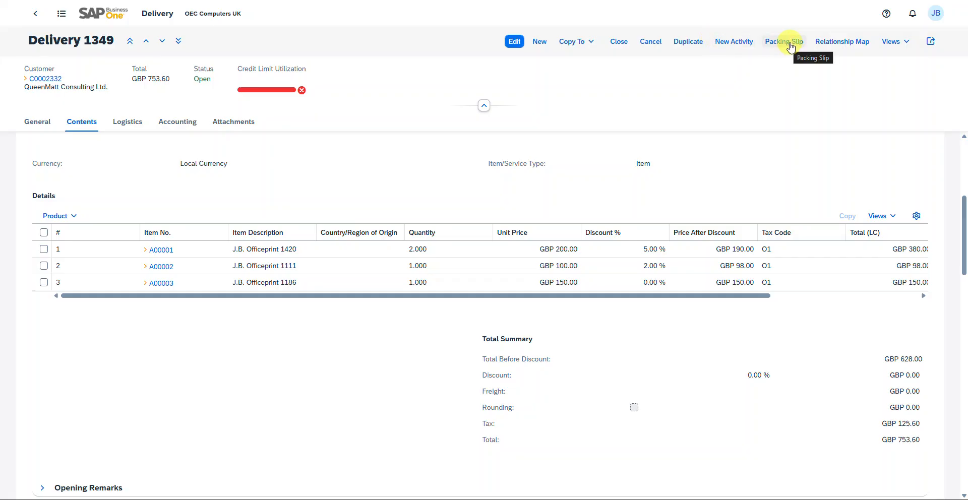
Preview the delivery's packing slip and examine its relationship map, closing both
left_click(784, 42)
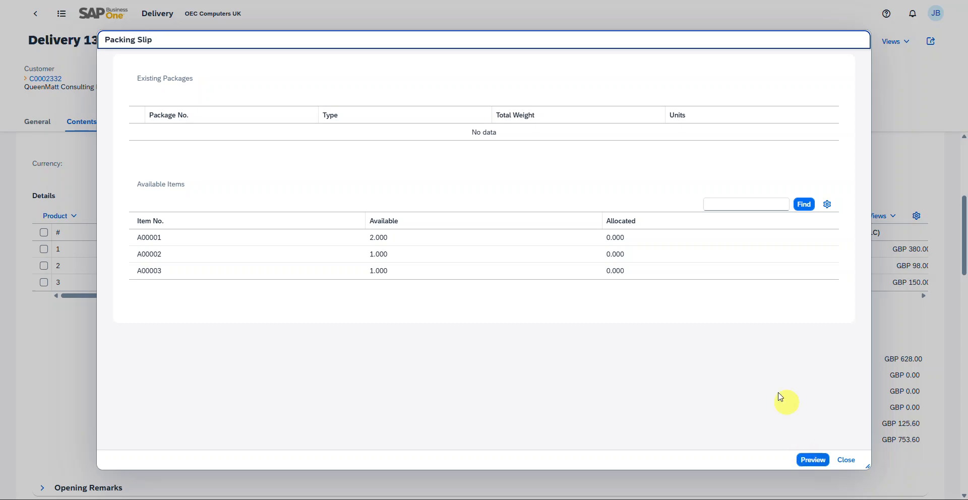
left_click(813, 460)
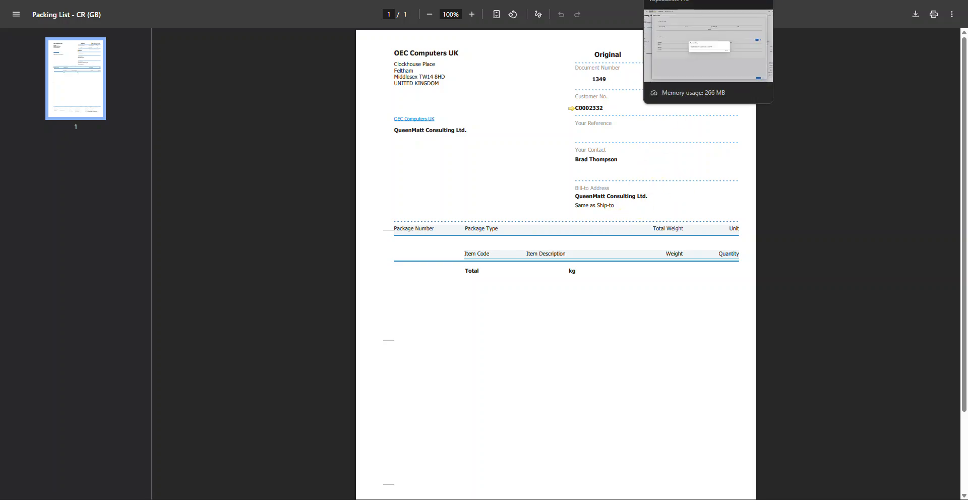
left_click(706, 0)
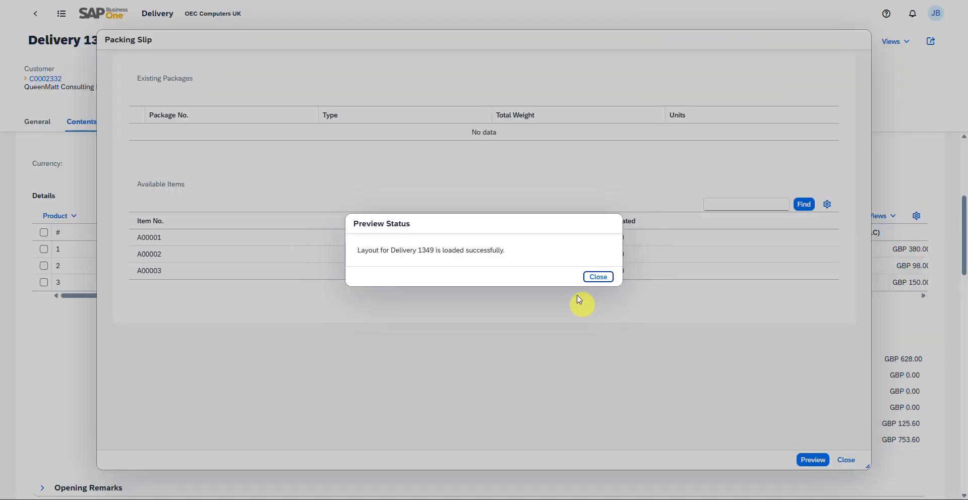
left_click(596, 276)
left_click(845, 460)
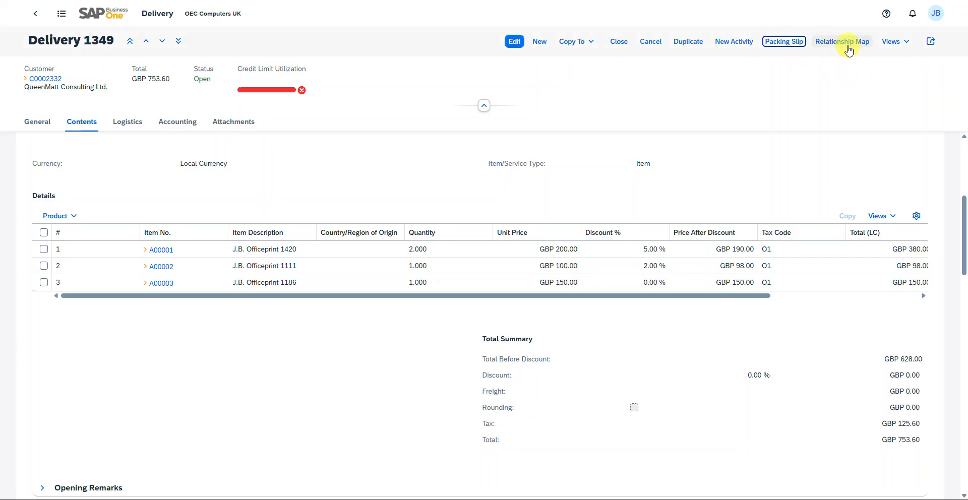
left_click(842, 48)
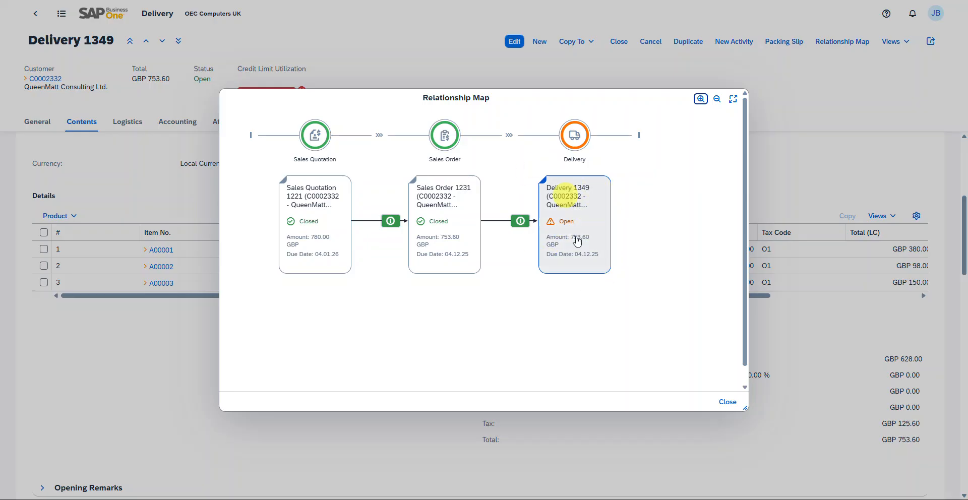
left_click(728, 403)
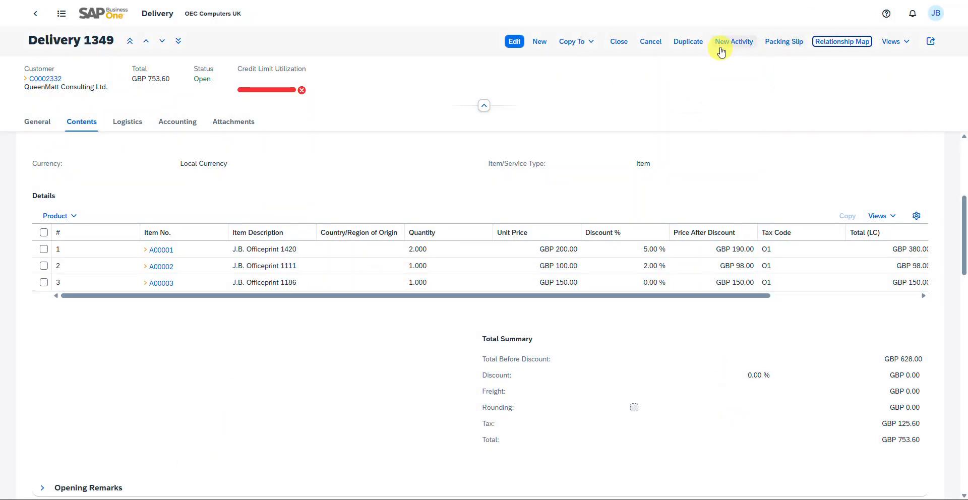
Copy the delivery to an A/R invoice, continuing despite the customer's exceeded credit limit
left_click(577, 49)
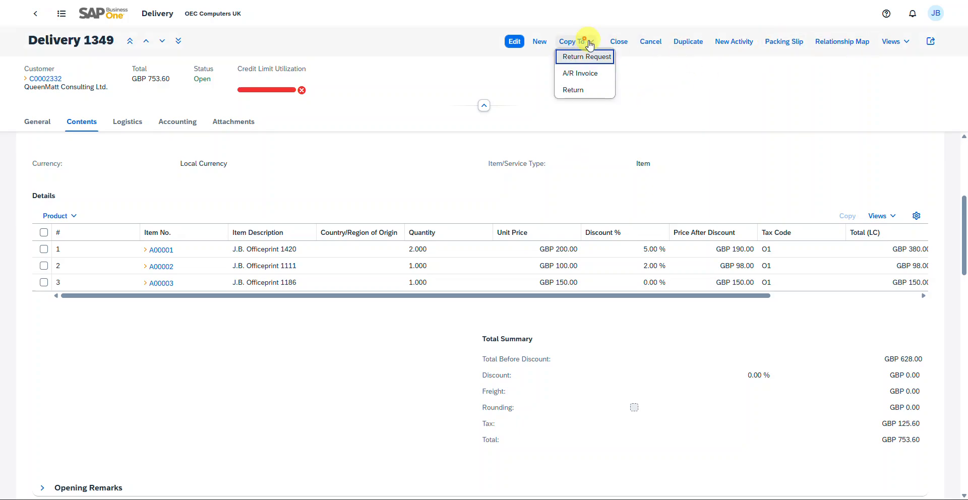
left_click(582, 73)
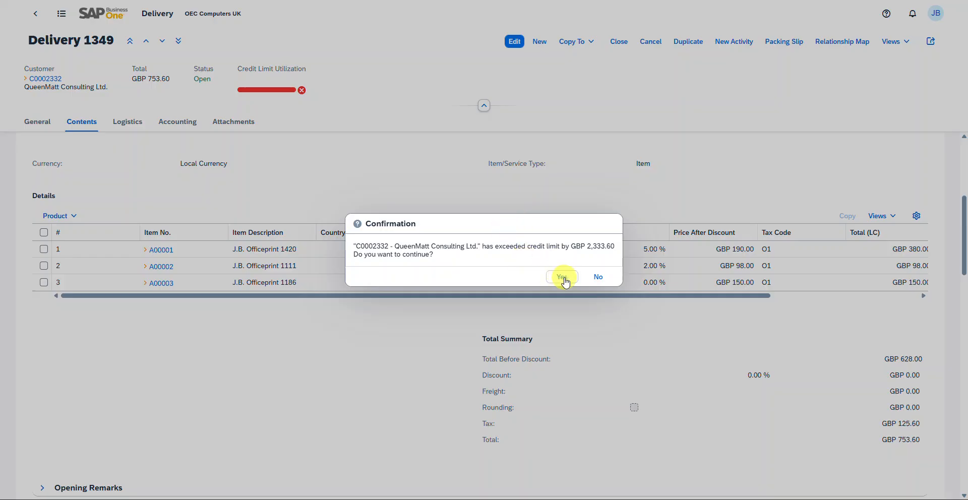
left_click(106, 459)
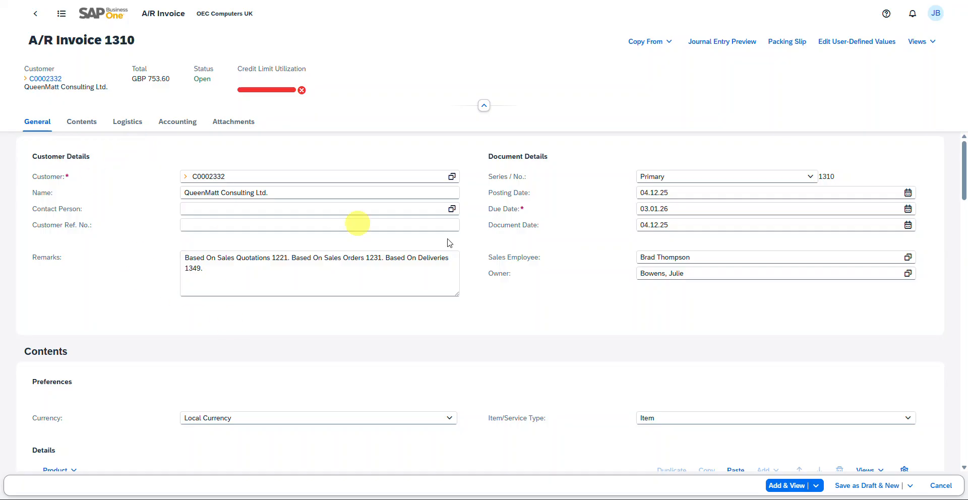
Review the A/R invoice's item lines and totals, and try to preview its journal entry
scroll(569, 179, "down", 3)
scroll(568, 178, "down", 10)
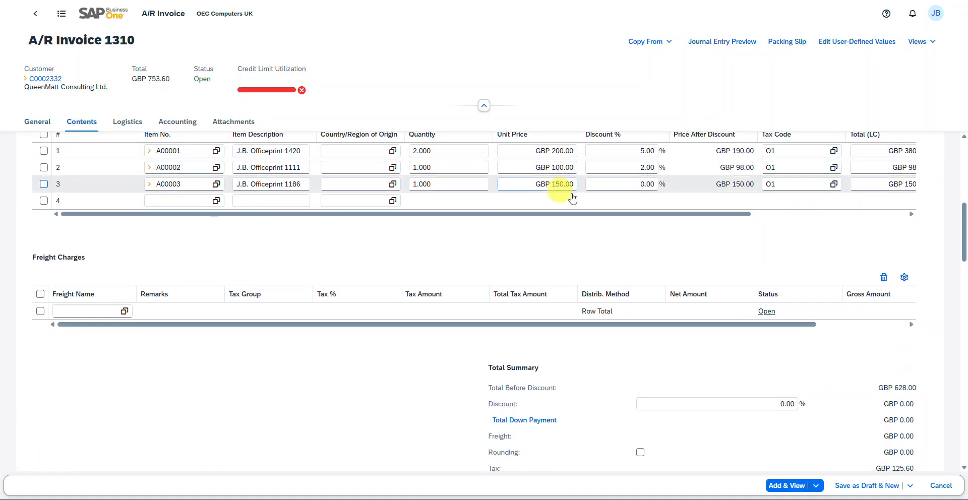
scroll(606, 290, "up", 5)
scroll(595, 273, "up", 5)
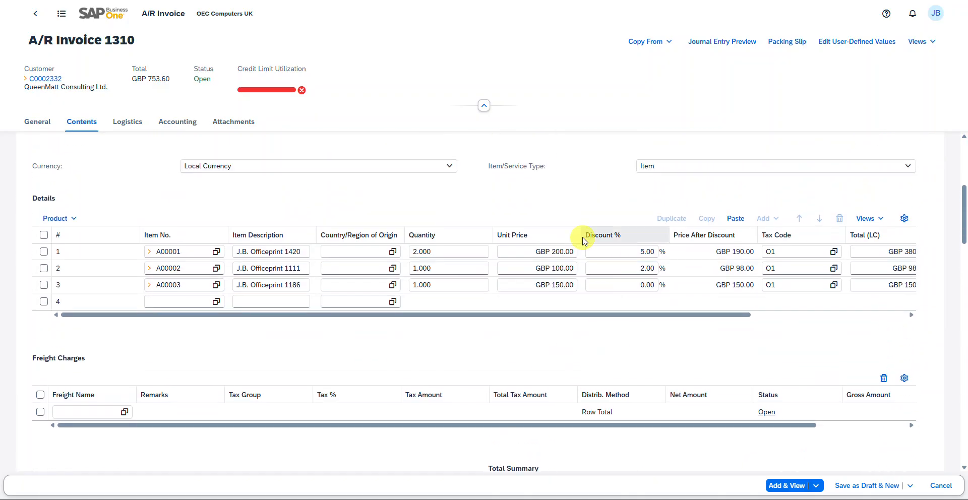
scroll(605, 181, "down", 8)
left_click(723, 44)
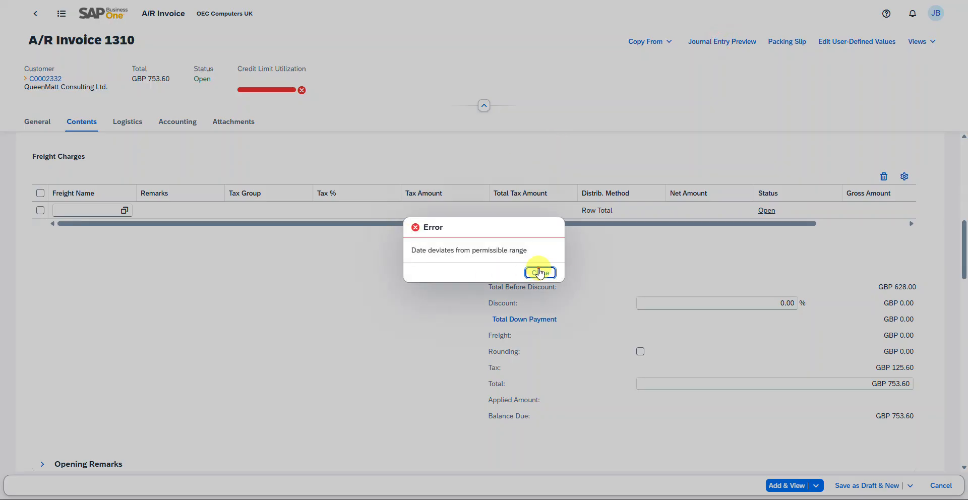
left_click(540, 272)
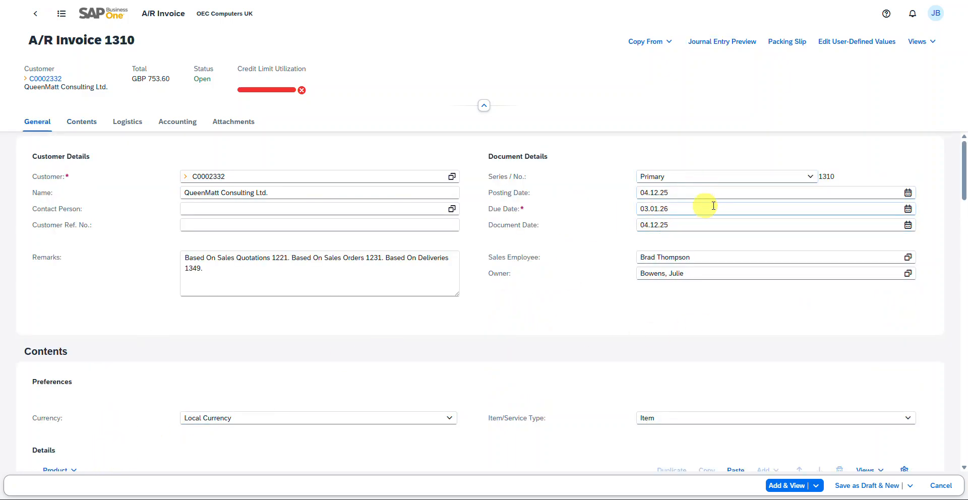
Set the A/R invoice's due date to 04.01.25
left_click(907, 208)
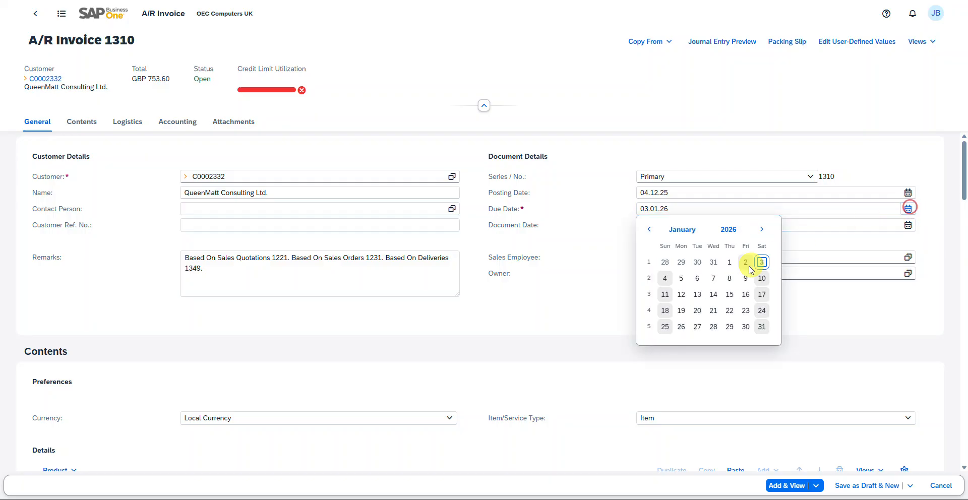
left_click(669, 281)
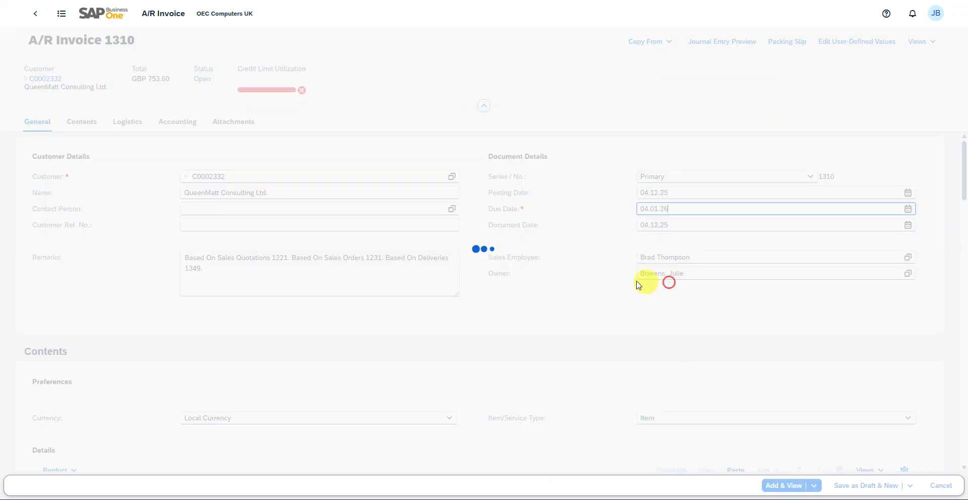
left_click(103, 461)
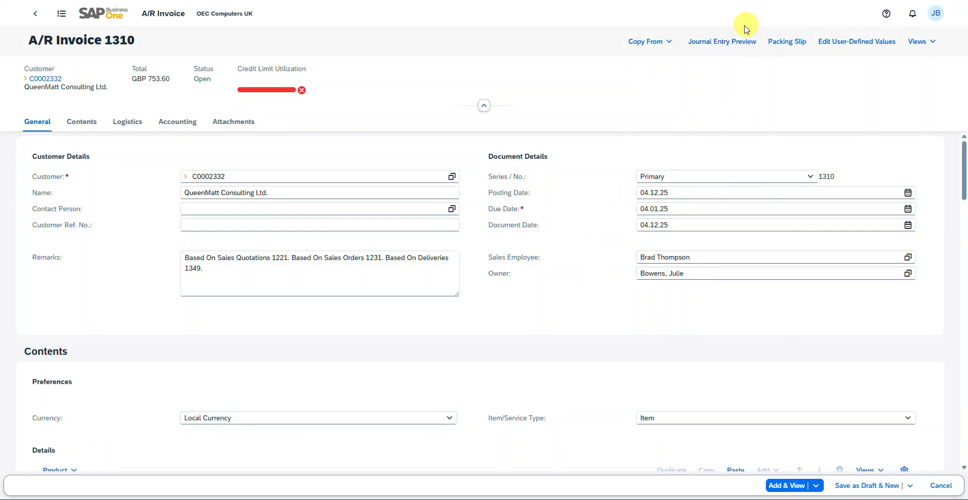
Preview the invoice's journal entry, widening the G/L Account/BP Name column to examine its debit and credit lines, and close the preview
left_click(734, 48)
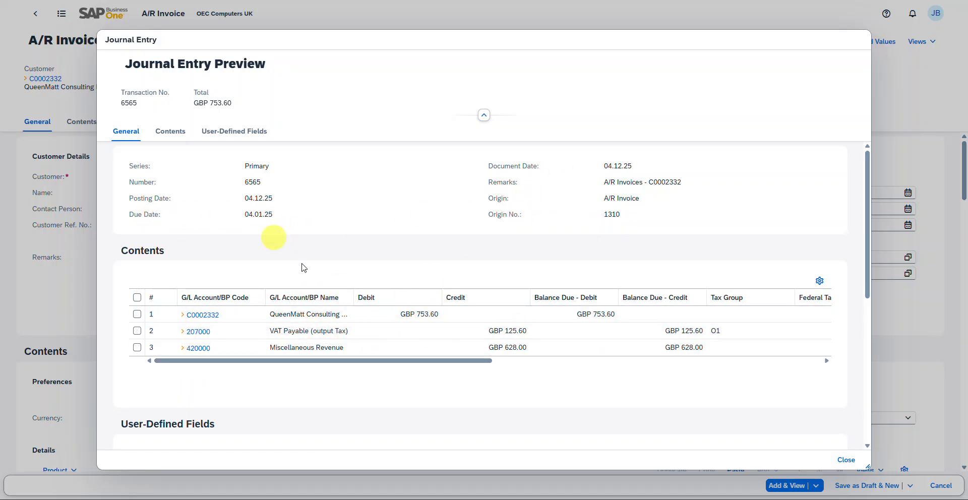
scroll(479, 242, "down", 2)
scroll(483, 249, "up", 2)
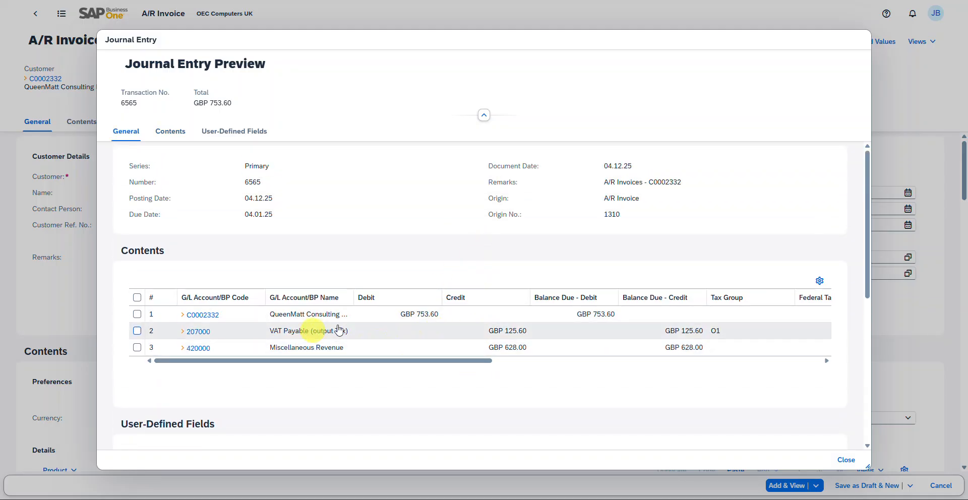
left_click_drag(353, 298, 427, 301)
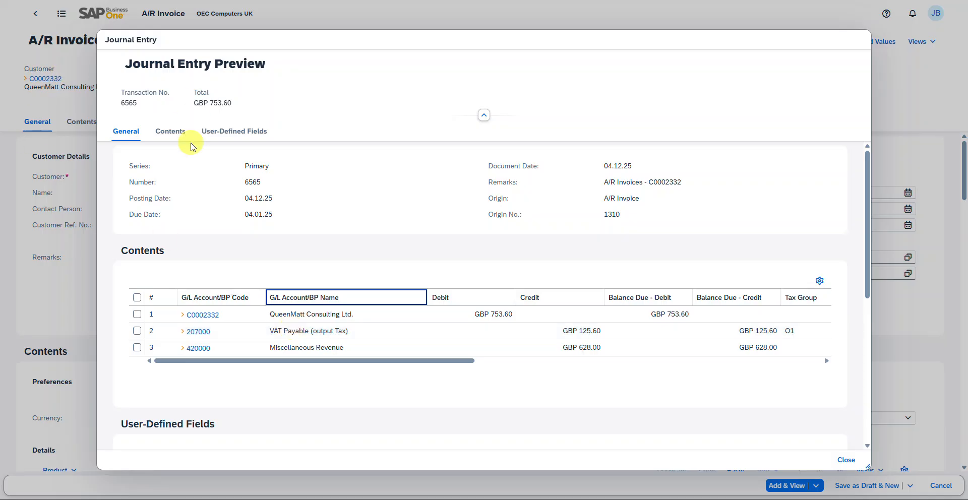
left_click(166, 135)
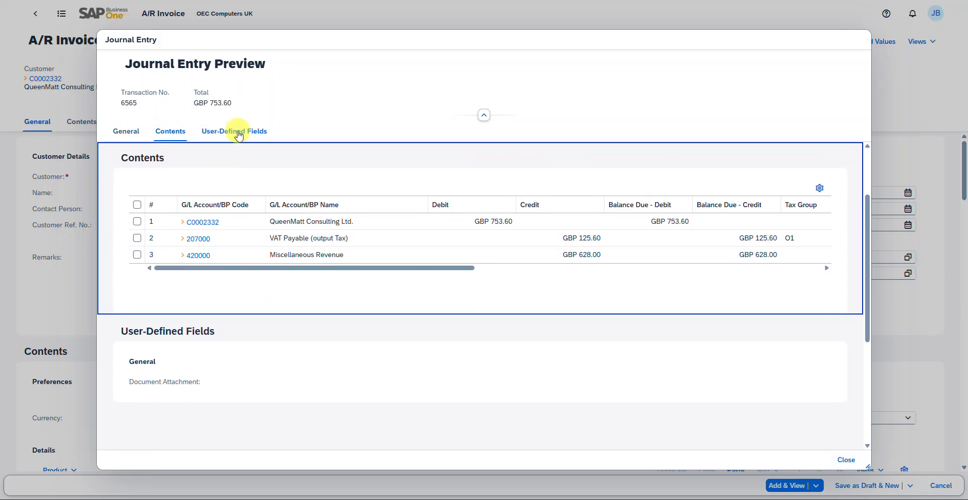
left_click(239, 135)
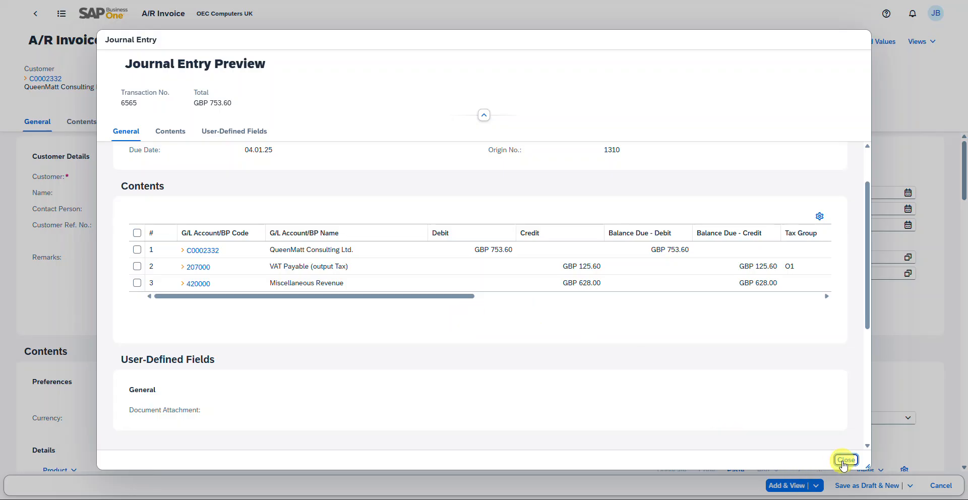
left_click(845, 459)
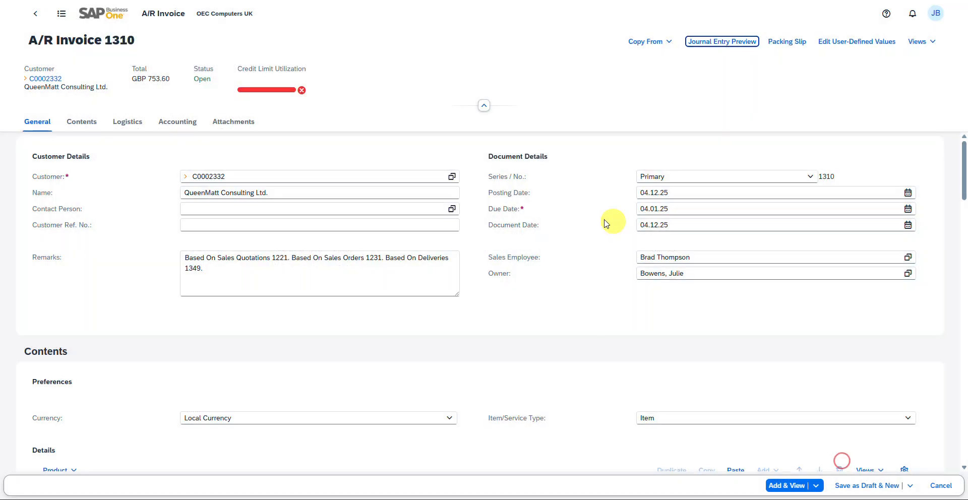
Examine the unsaved A/R invoice's item lines, freight charges, total summary, logistics and accounting details
scroll(655, 273, "down", 3)
scroll(481, 237, "down", 2)
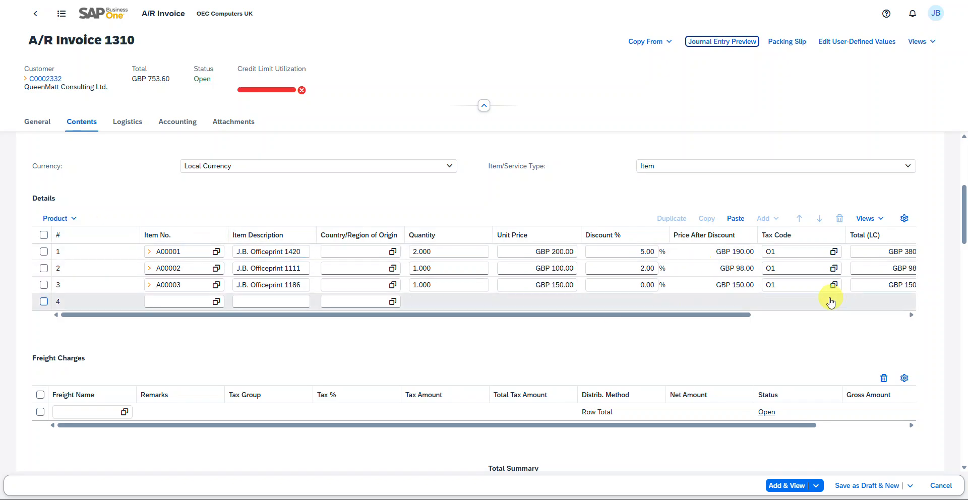
left_click_drag(747, 313, 848, 315)
scroll(726, 331, "down", 3)
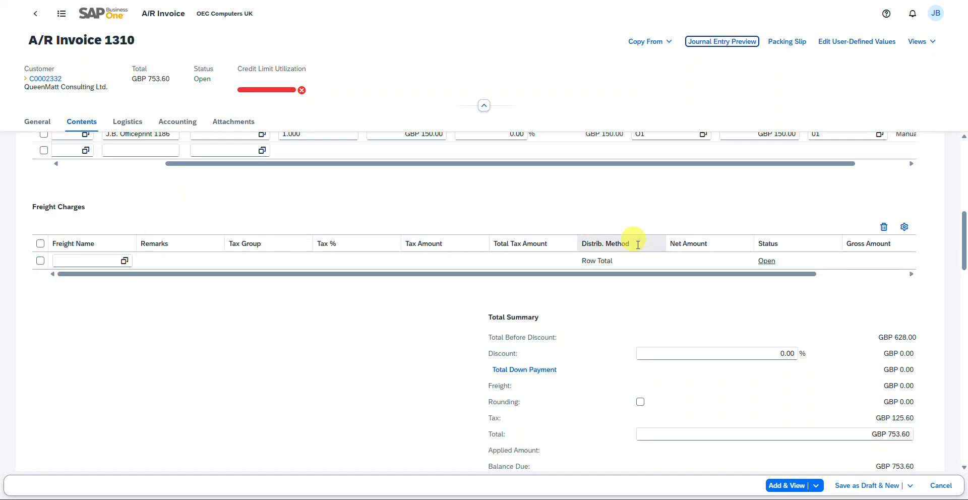
scroll(459, 276, "down", 2)
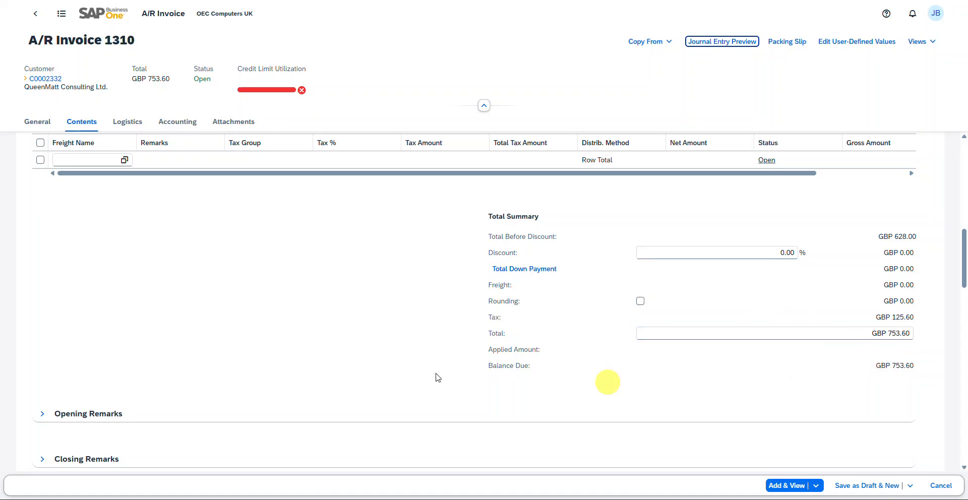
scroll(720, 353, "down", 3)
scroll(559, 276, "down", 5)
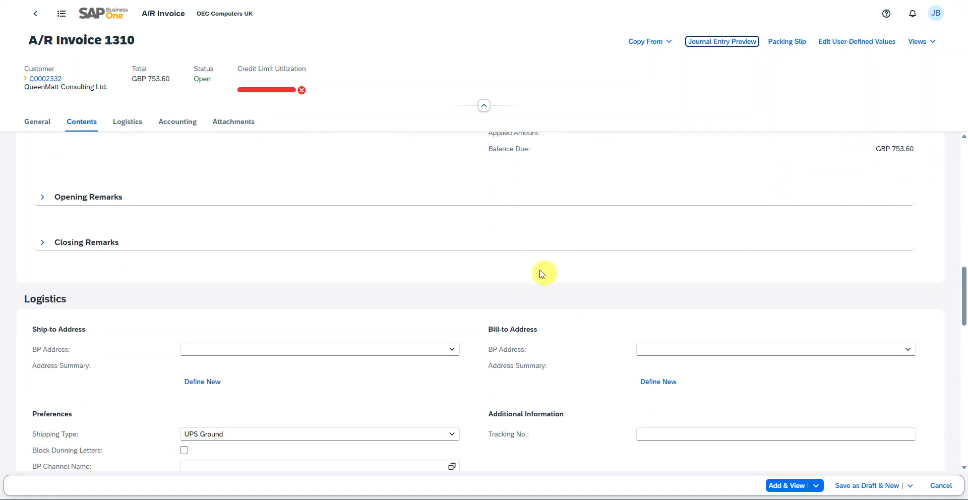
scroll(227, 201, "up", 1)
scroll(227, 200, "up", 1)
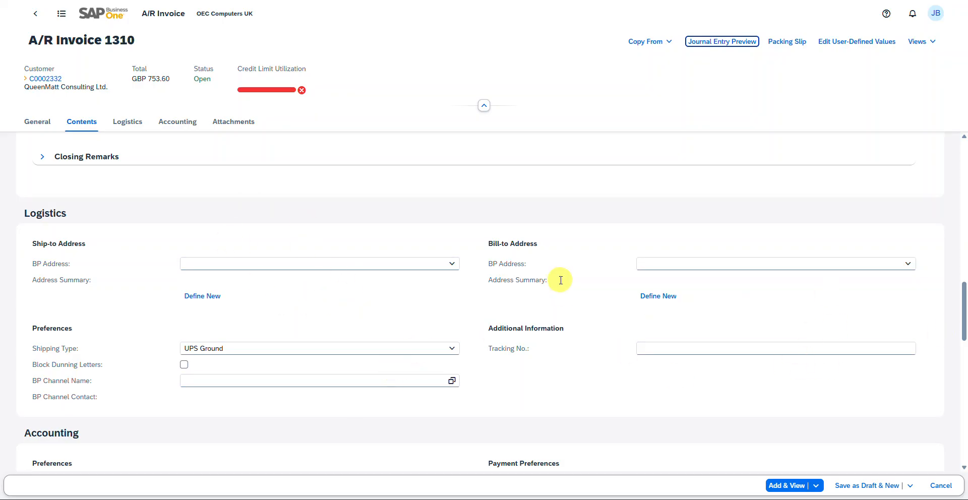
scroll(557, 277, "down", 8)
scroll(656, 339, "up", 15)
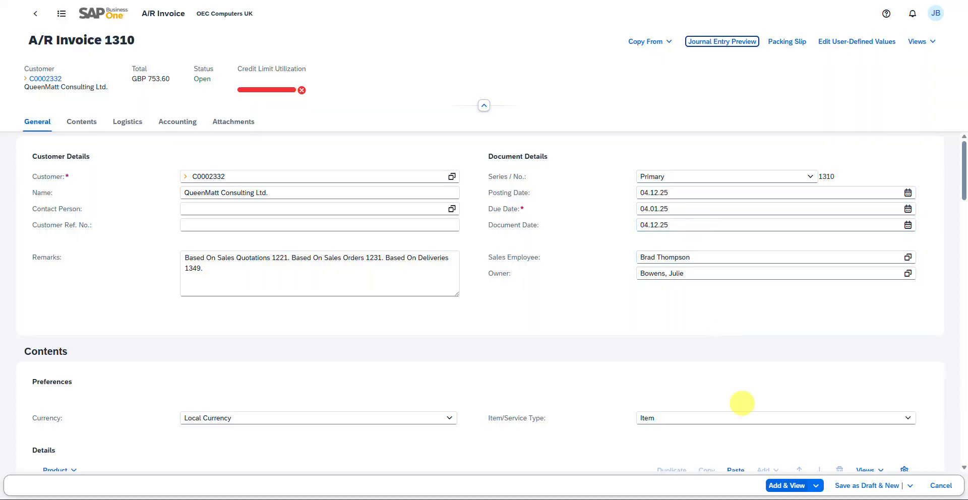
Add the A/R invoice and view it, accepting the exceeded credit limit and that the document cannot be changed after adding
left_click(796, 487)
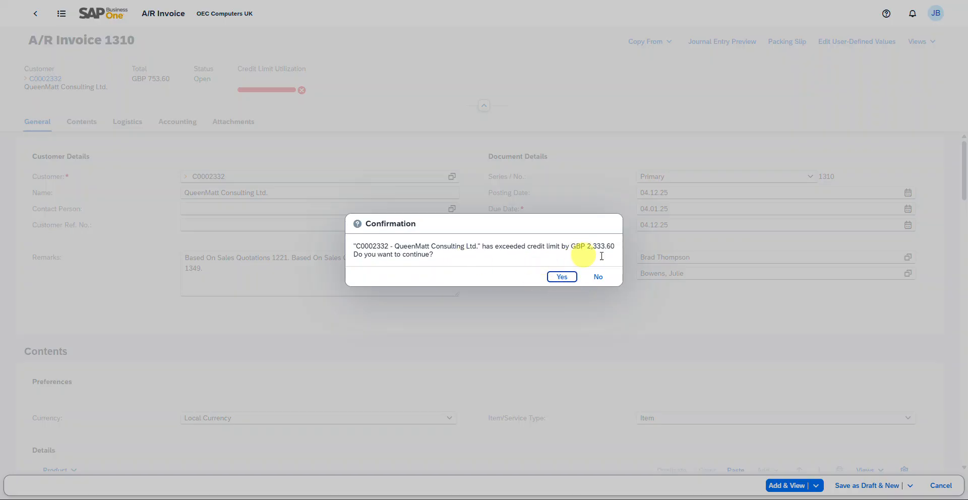
left_click(567, 277)
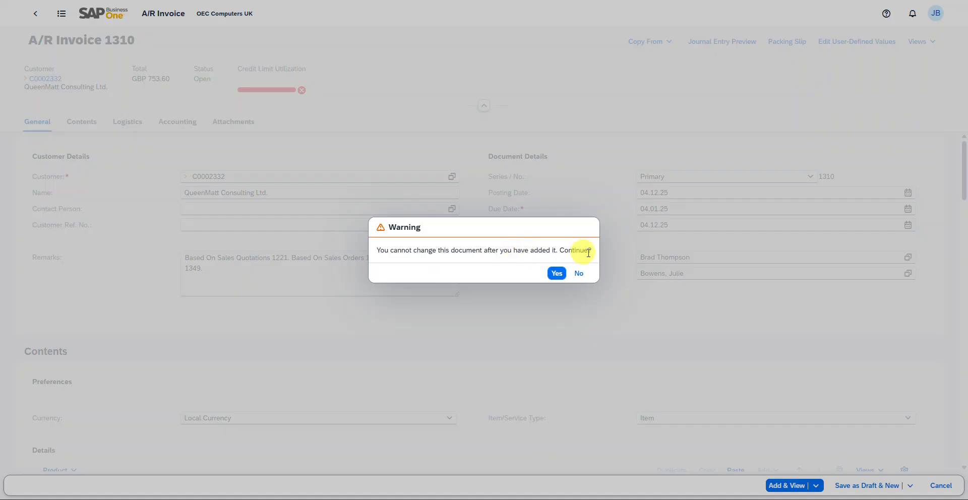
left_click(557, 274)
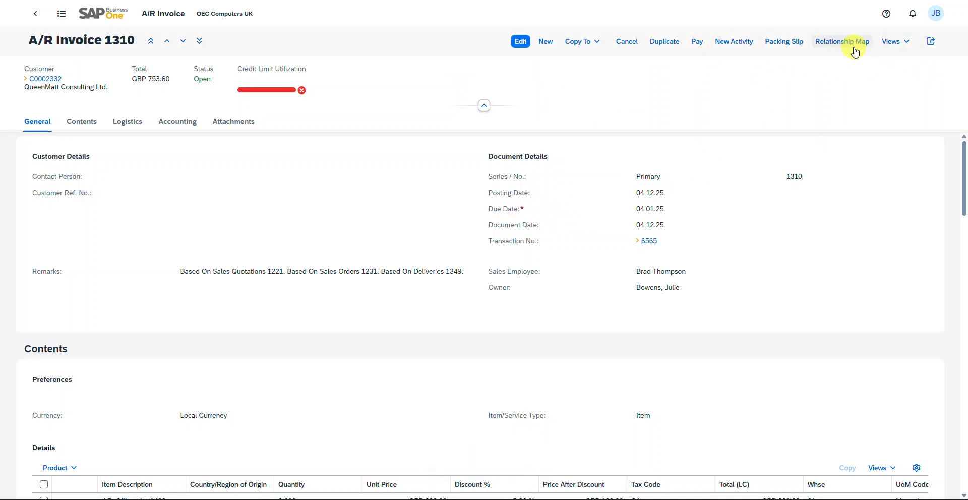
Examine the added invoice's relationship map from quotation to billing, enlarging its window, and close it
left_click(850, 46)
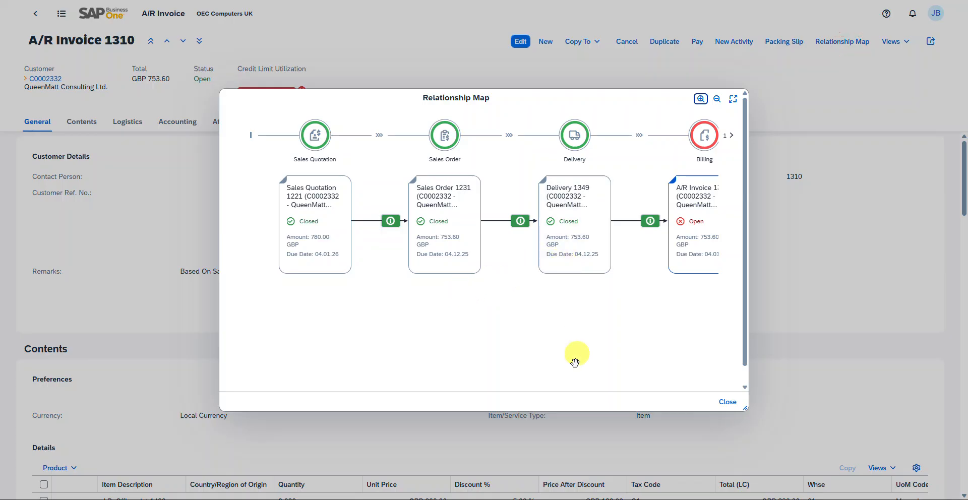
left_click_drag(745, 408, 897, 450)
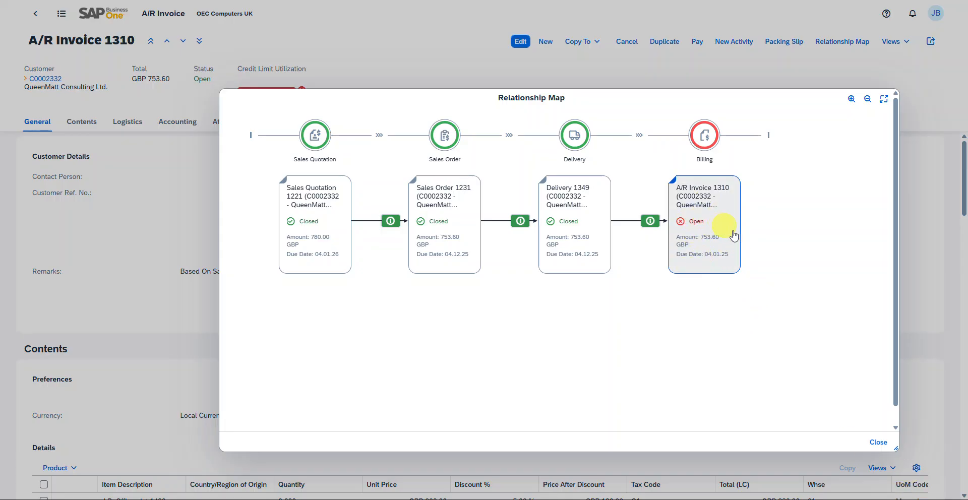
left_click(879, 442)
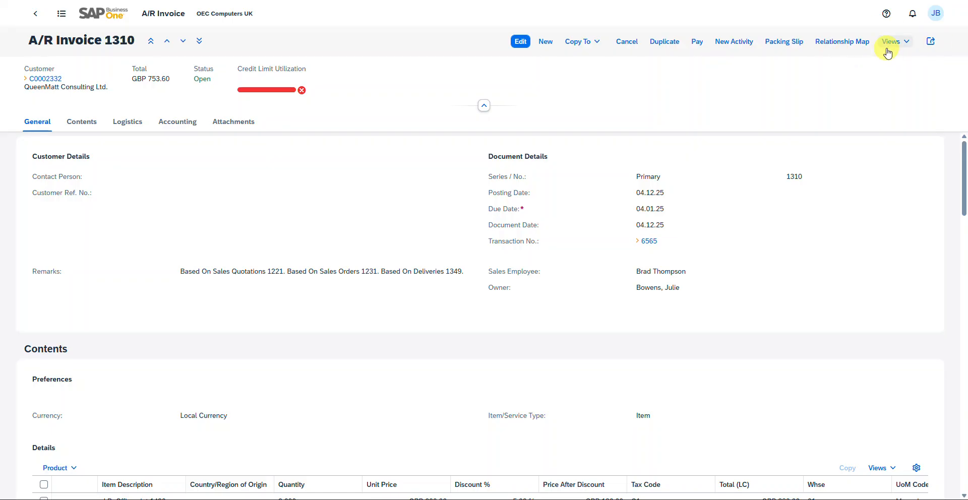
Check which documents the added invoice can be copied to, and review its item lines and total summary
scroll(781, 296, "down", 8)
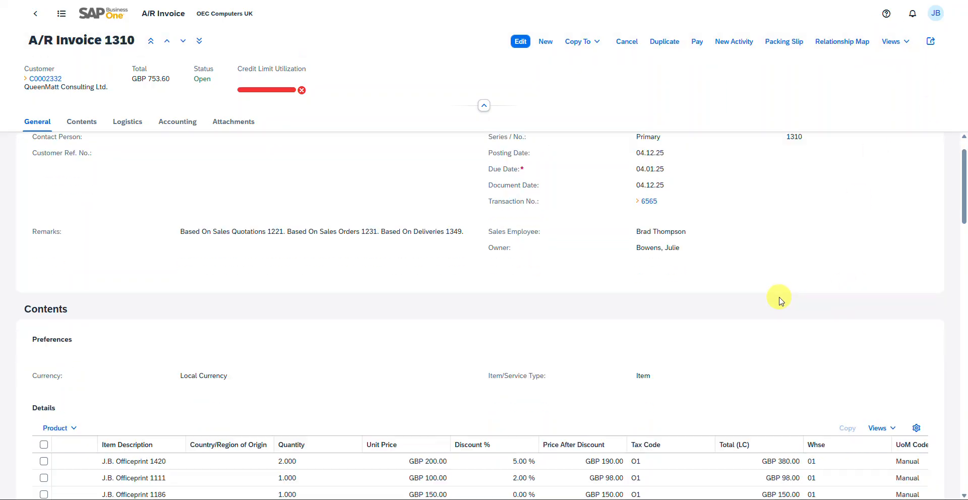
scroll(781, 296, "down", 5)
scroll(771, 287, "up", 10)
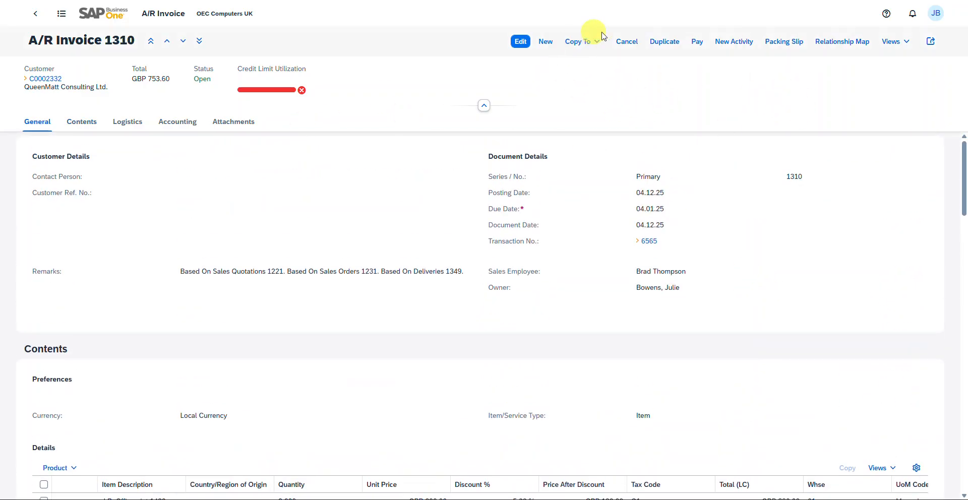
left_click(593, 40)
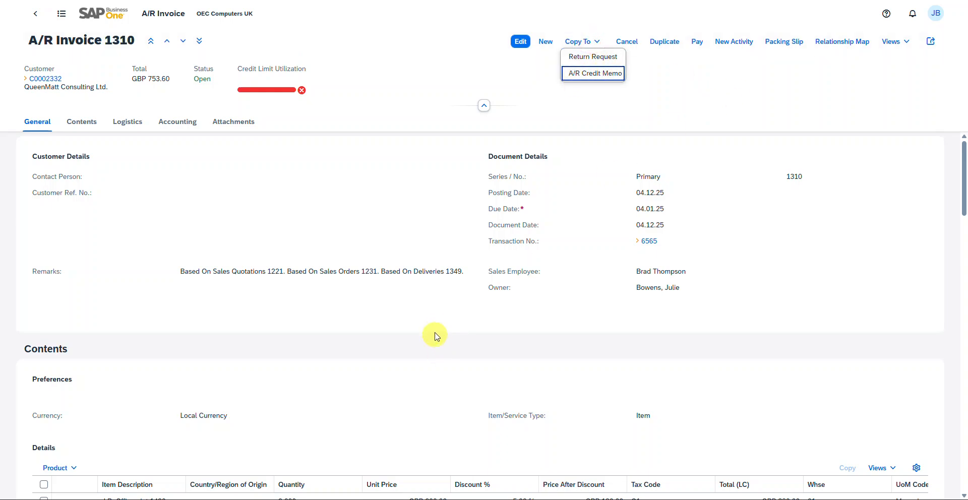
scroll(437, 338, "down", 6)
scroll(454, 324, "up", 2)
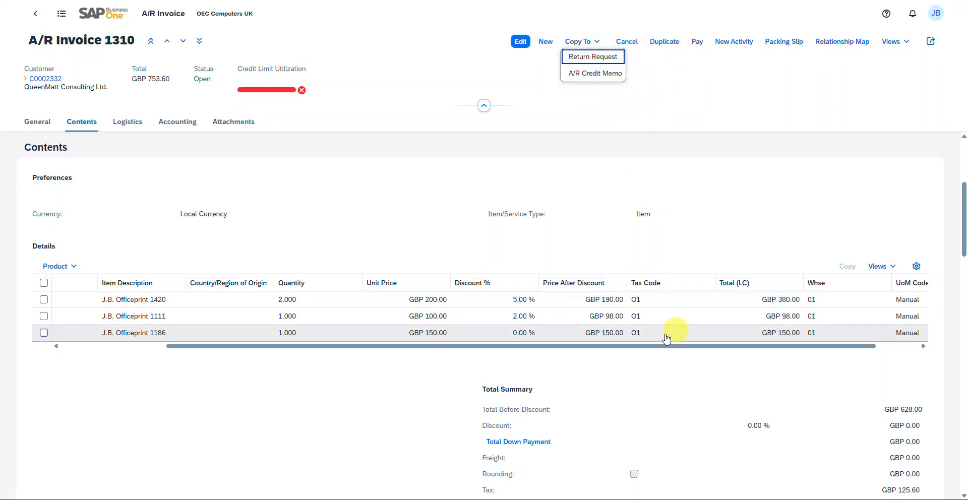
left_click_drag(646, 347, 799, 350)
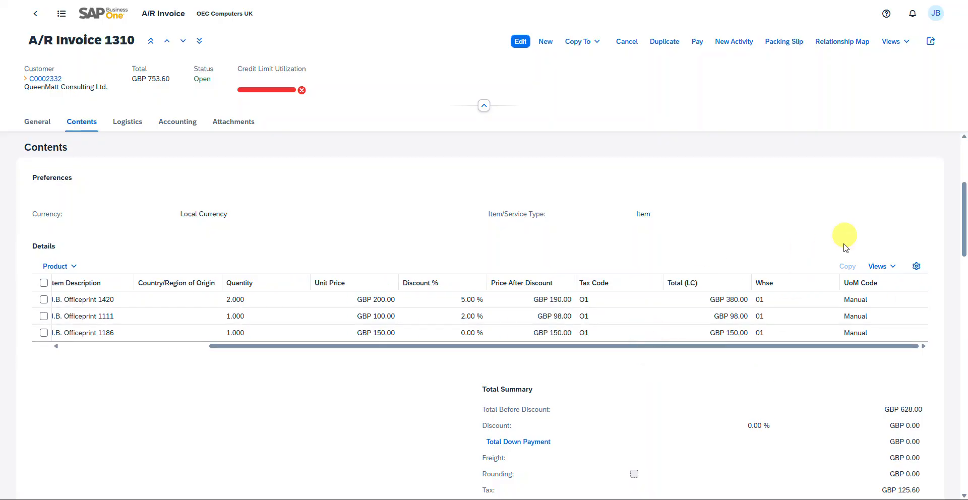
left_click_drag(306, 346, 154, 343)
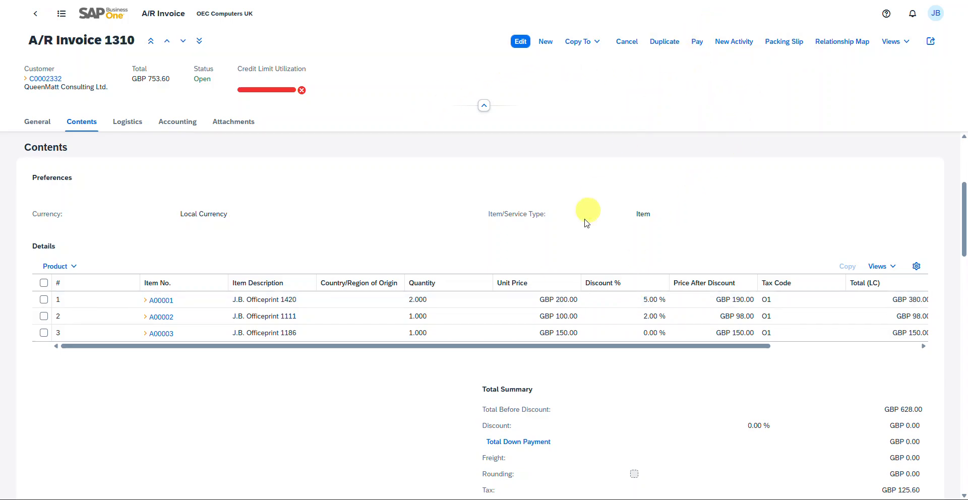
Start an incoming payment for the A/R invoice, and review its document installments, total amount due and payment means
left_click(698, 42)
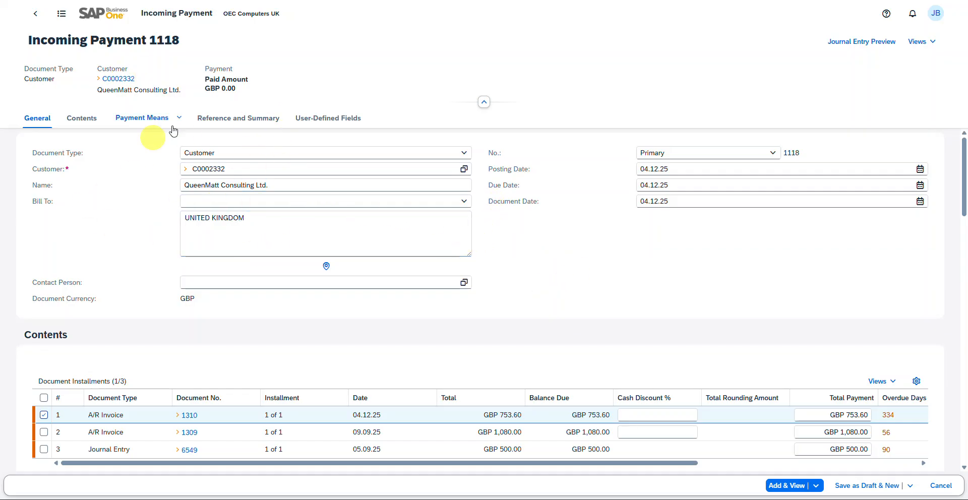
scroll(385, 212, "down", 2)
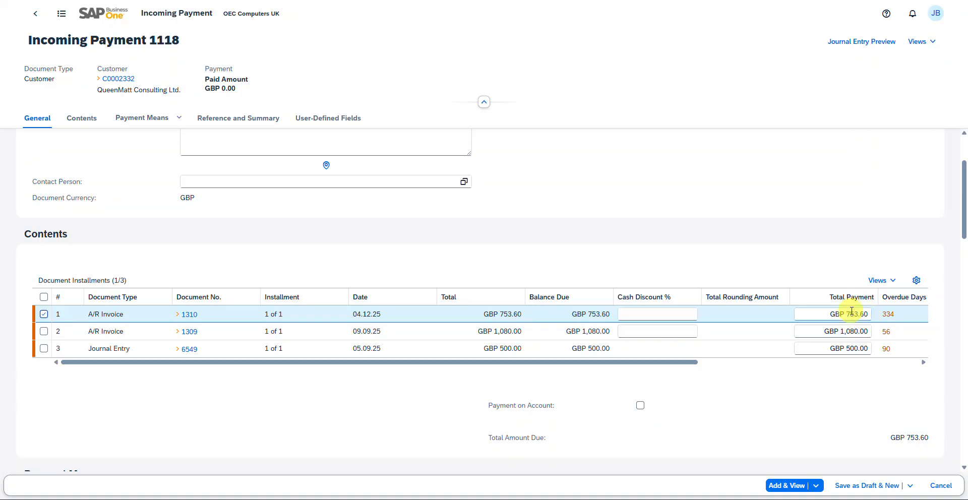
scroll(576, 316, "down", 3)
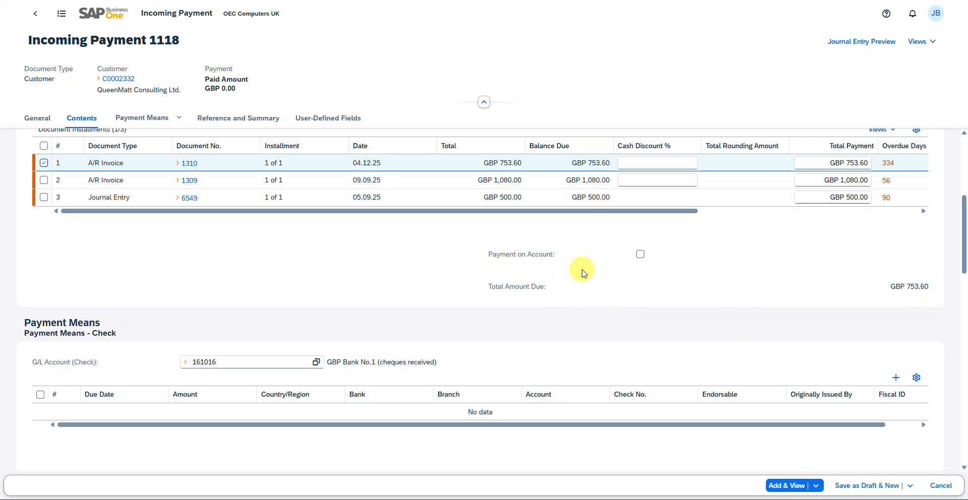
scroll(398, 161, "up", 3)
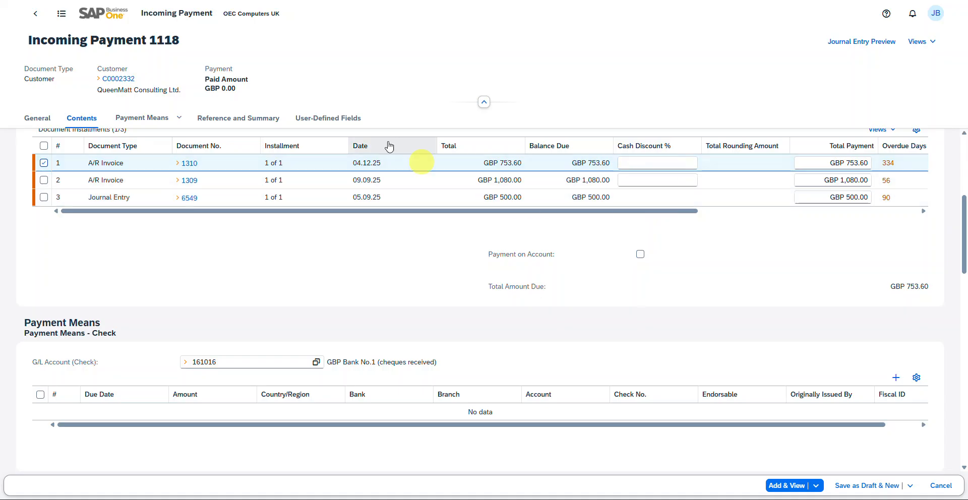
scroll(376, 172, "down", 7)
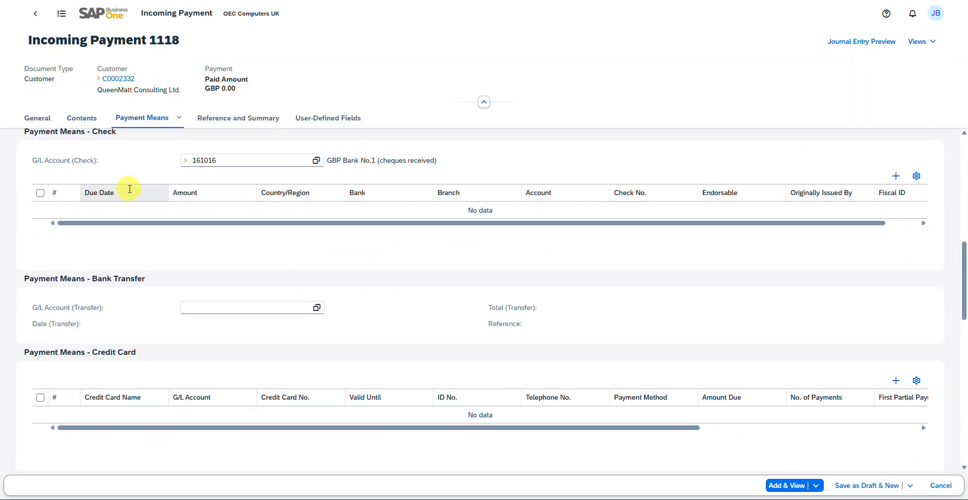
scroll(142, 210, "up", 2)
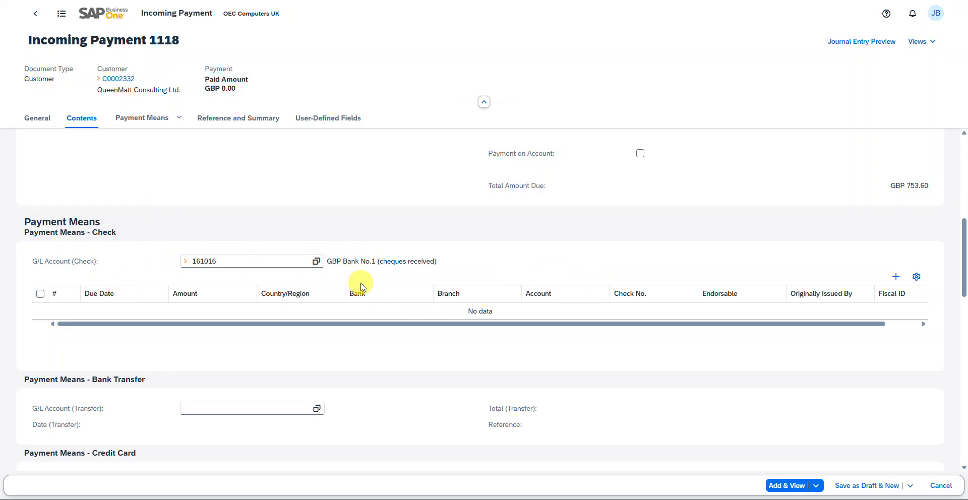
Set the check G/L account to 161000 (Bank Account) by searching the account list, and add a check line
left_click(316, 262)
left_click(173, 111)
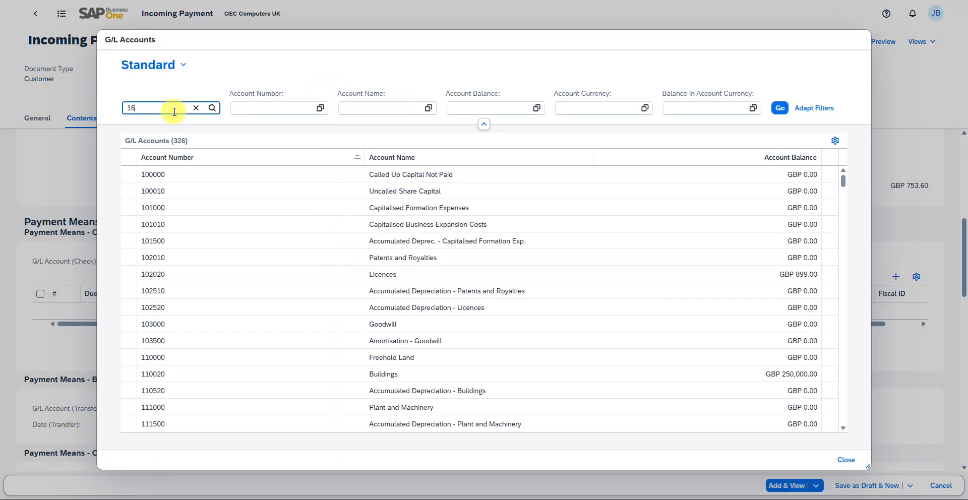
key("Return")
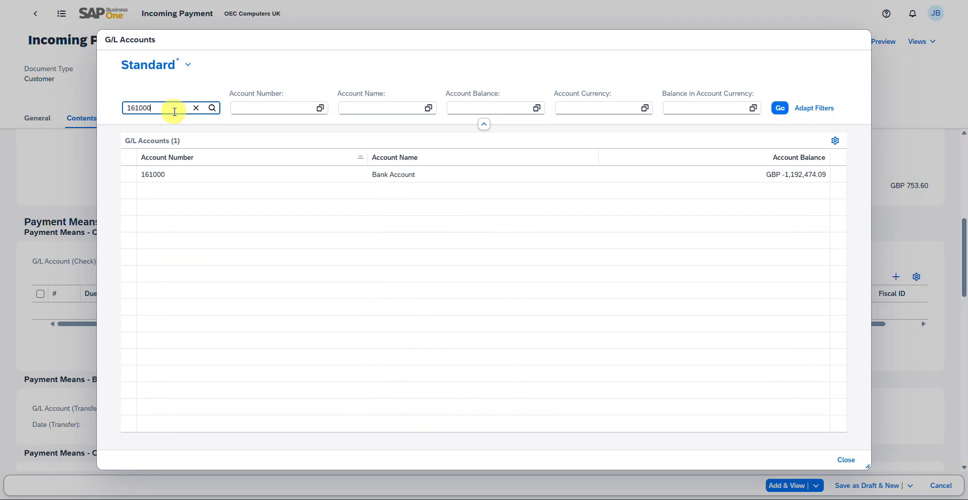
left_click(164, 176)
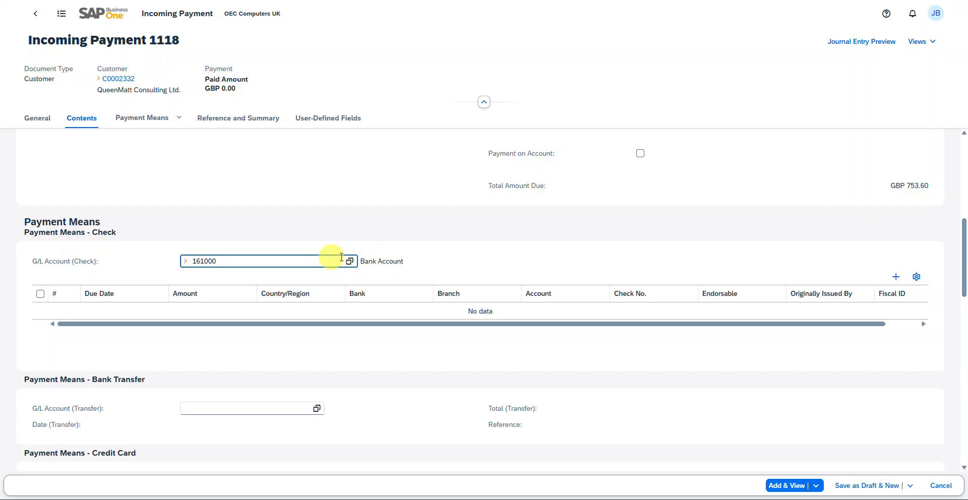
left_click(896, 276)
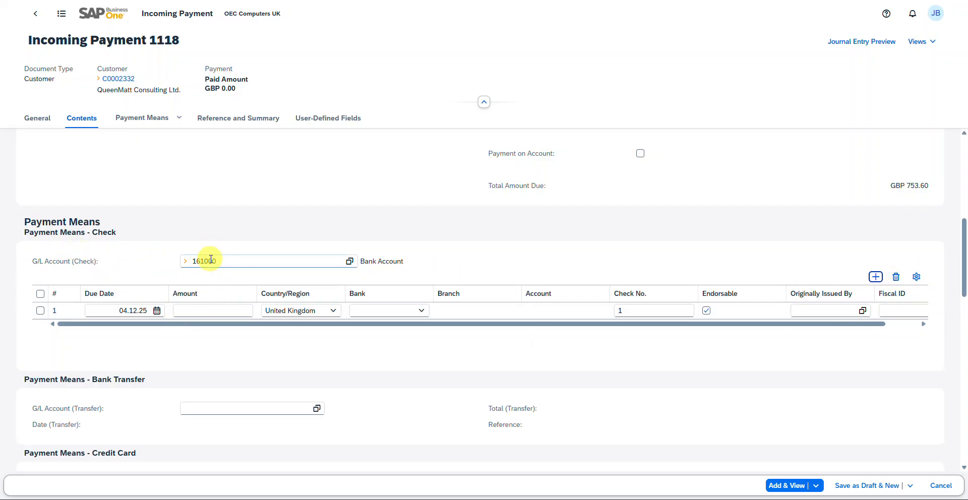
scroll(106, 273, "down", 3)
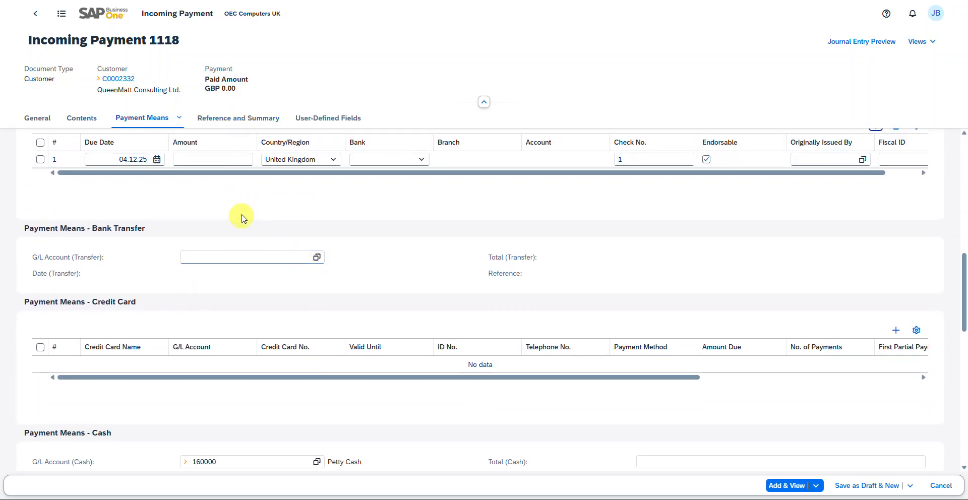
Clear the check G/L account and delete the empty check line
scroll(235, 213, "up", 2)
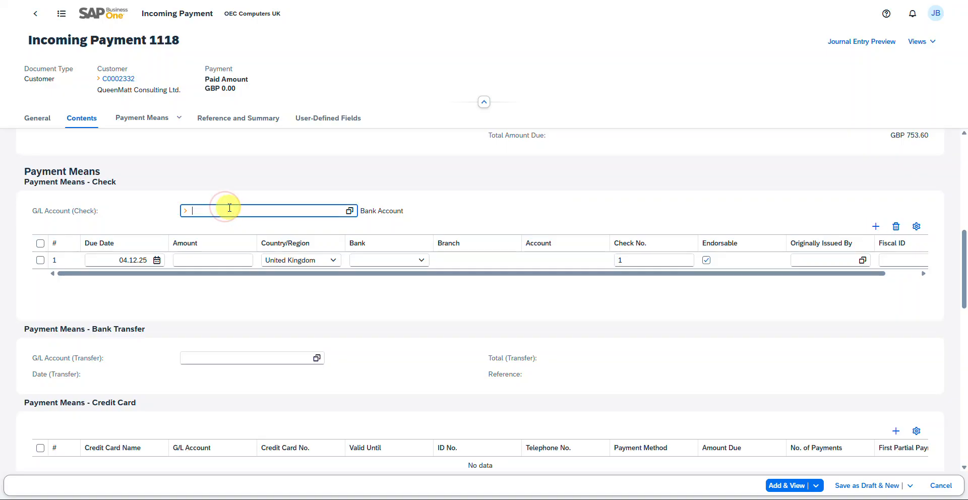
left_click(41, 261)
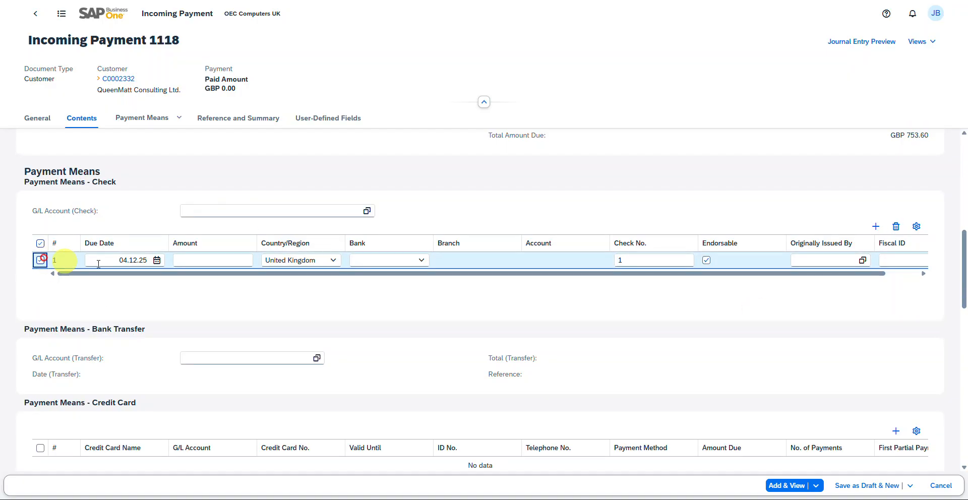
left_click(896, 228)
Set the bank transfer G/L account to 161000 (Bank Account) and the transfer date to 04.12.25
scroll(101, 353, "down", 2)
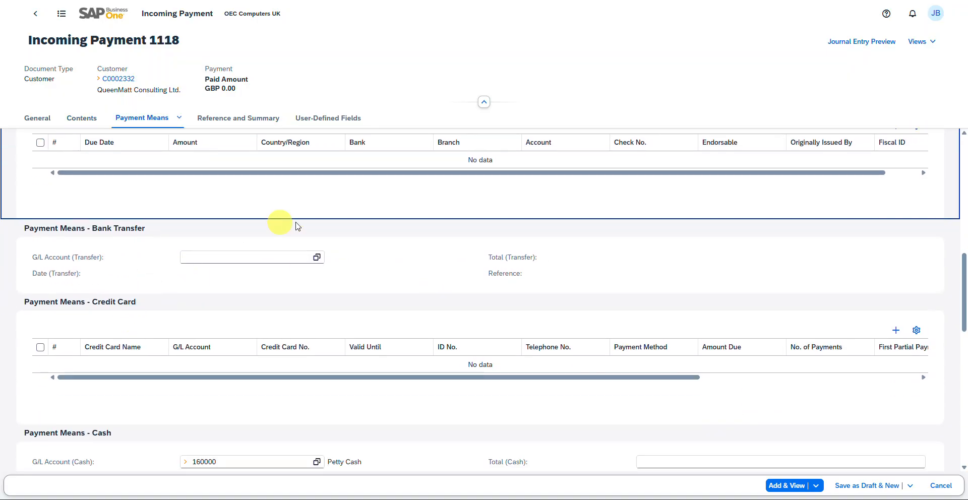
left_click(281, 260)
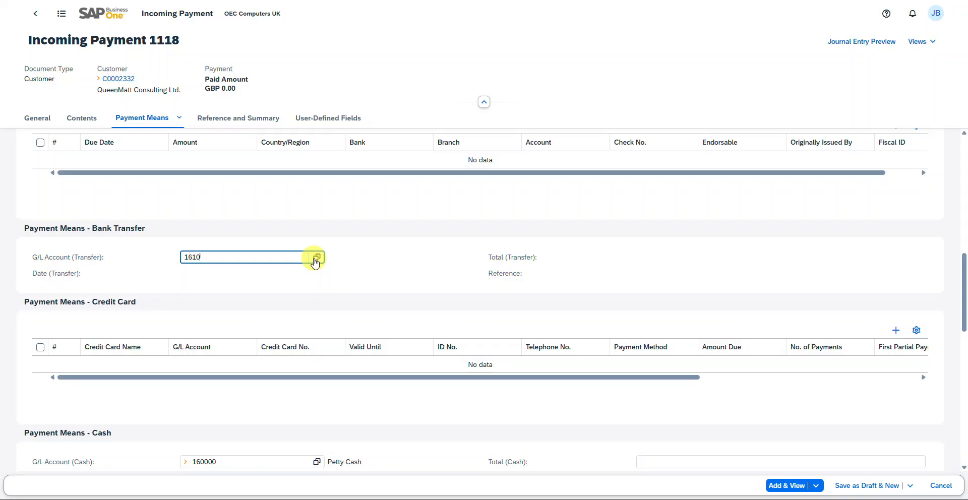
left_click(254, 290)
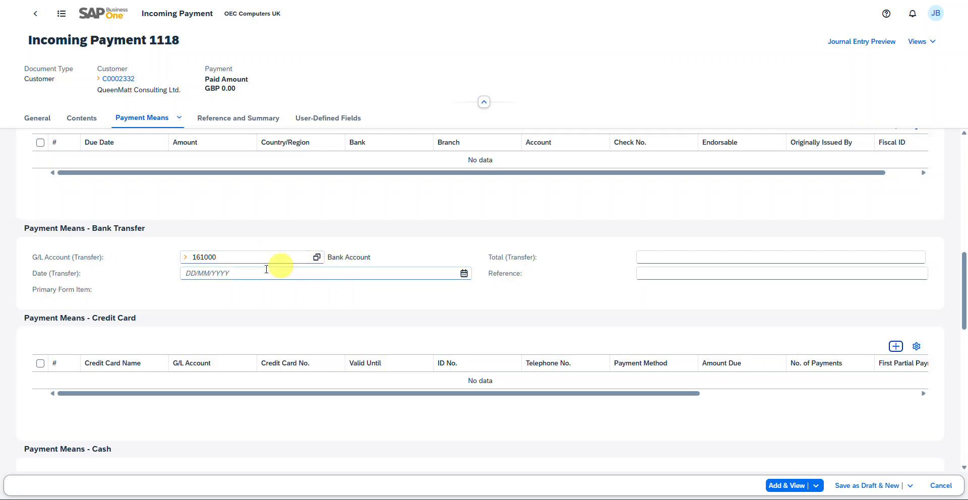
left_click(464, 273)
left_click(273, 328)
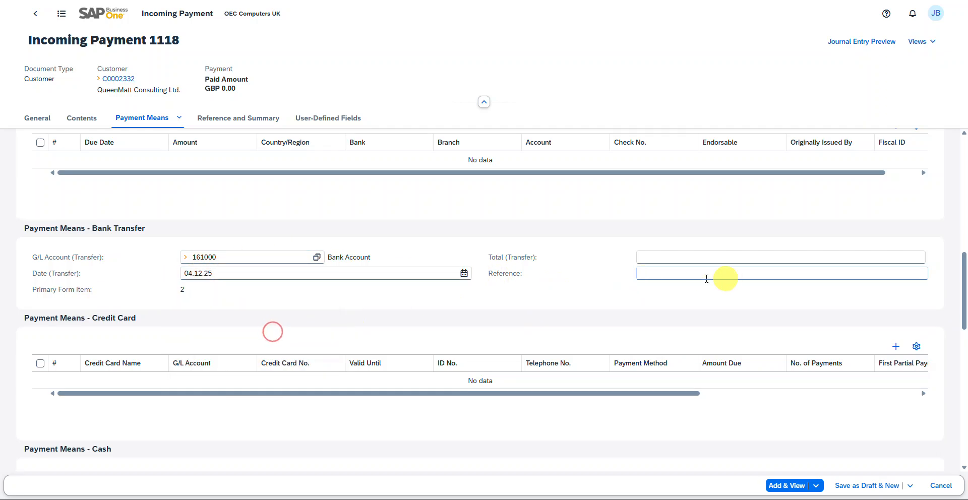
Enter the bank transfer reference "Being Payment for Sales Tran" and fill the transfer total with the GBP 753.60 due
left_click(677, 258)
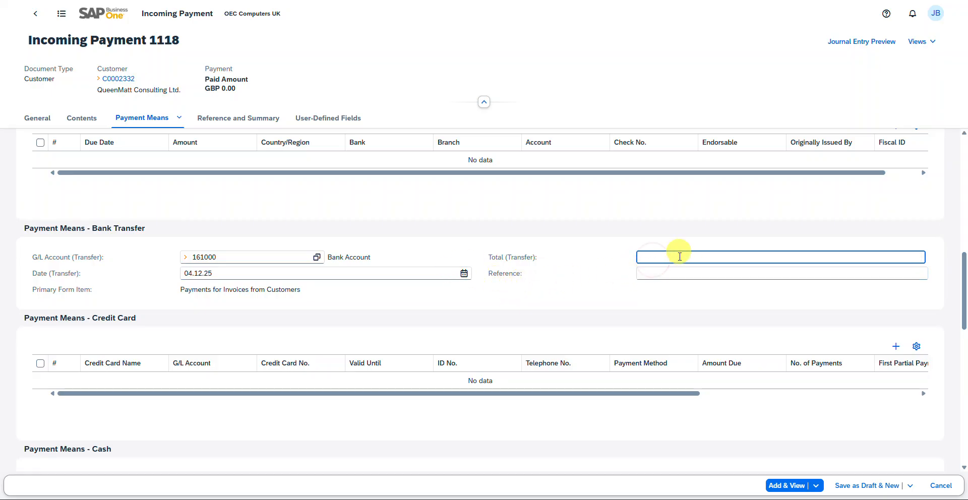
left_click(662, 273)
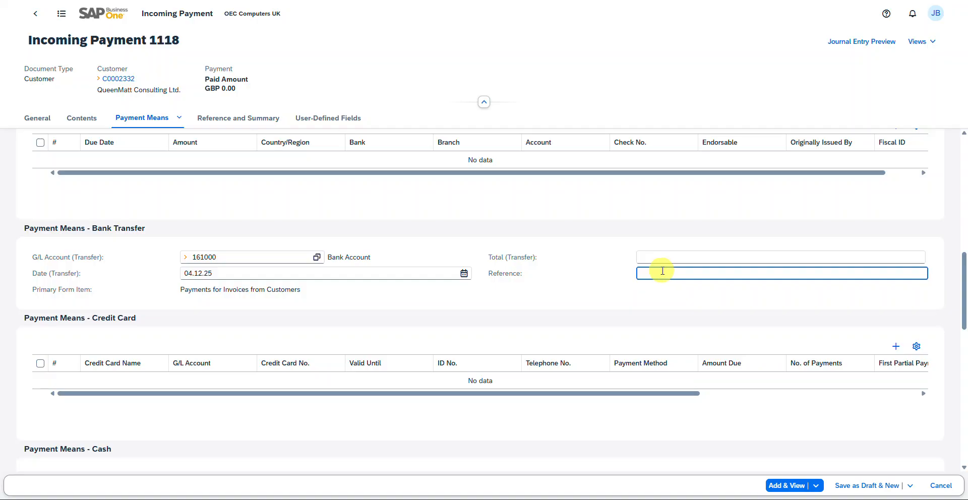
scroll(703, 227, "up", 10)
scroll(730, 253, "down", 5)
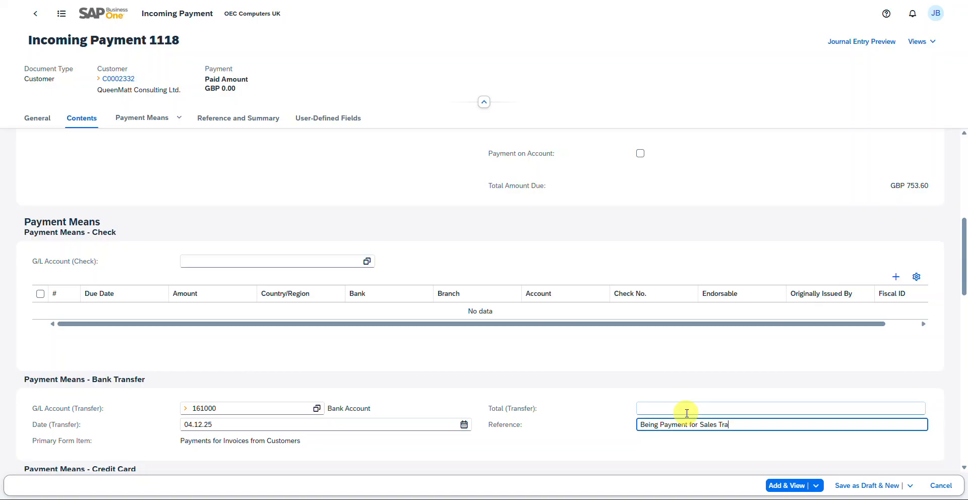
type("n")
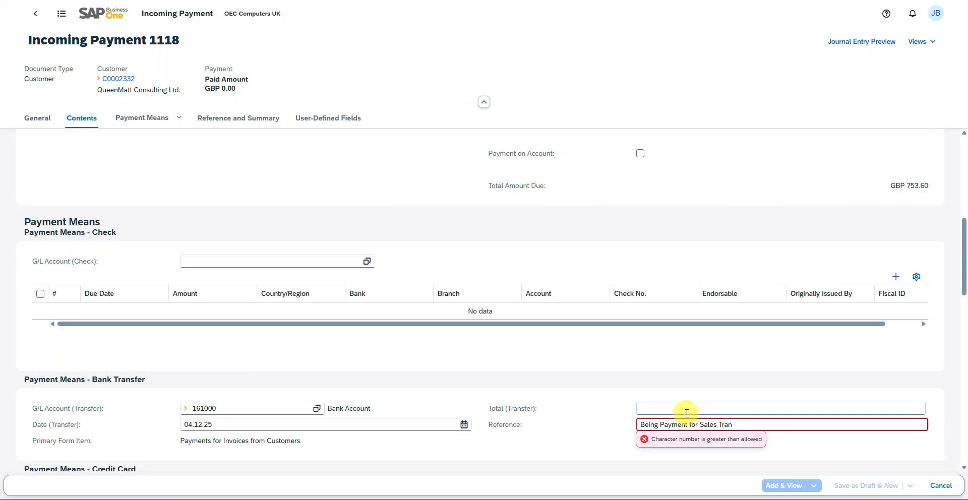
left_click(105, 456)
left_click_drag(733, 424, 729, 404)
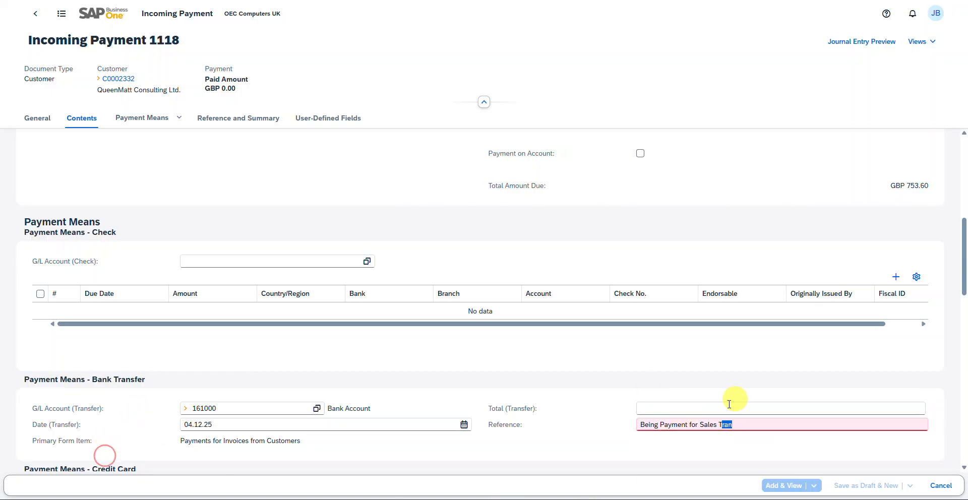
left_click(736, 430)
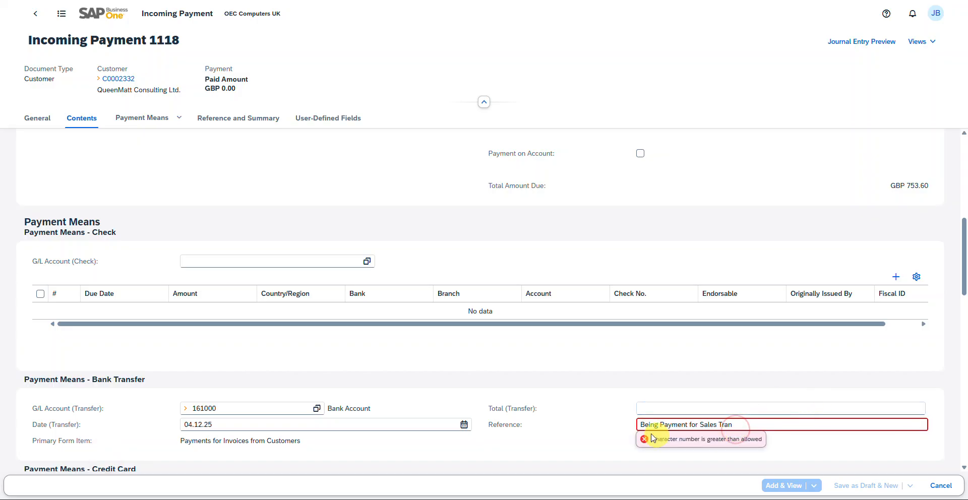
left_click(859, 408)
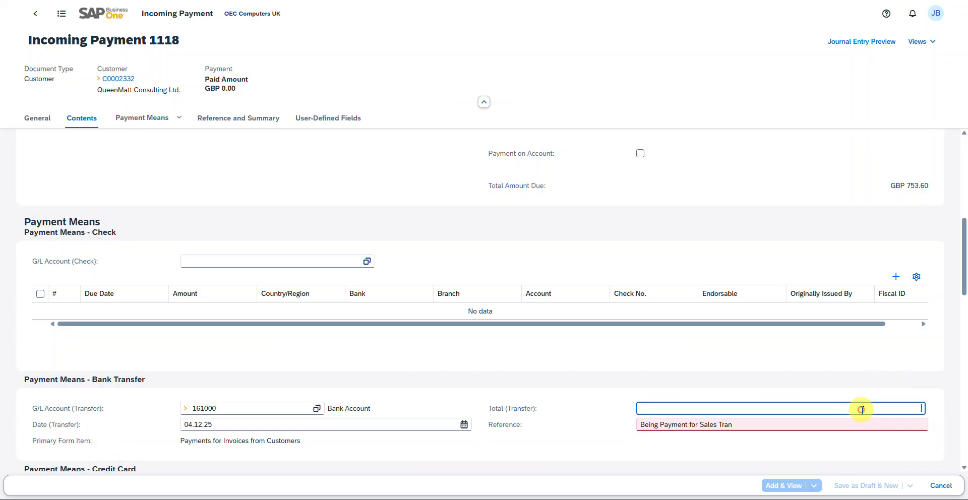
key("ctrl+b")
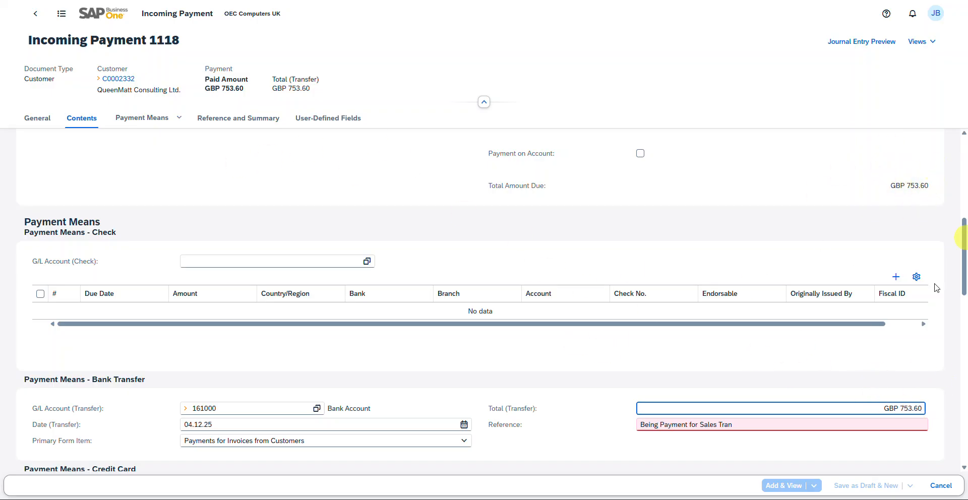
Review the remaining sections of the incoming payment and shorten the bank transfer reference to "Being Payment for Sales"
scroll(757, 372, "down", 3)
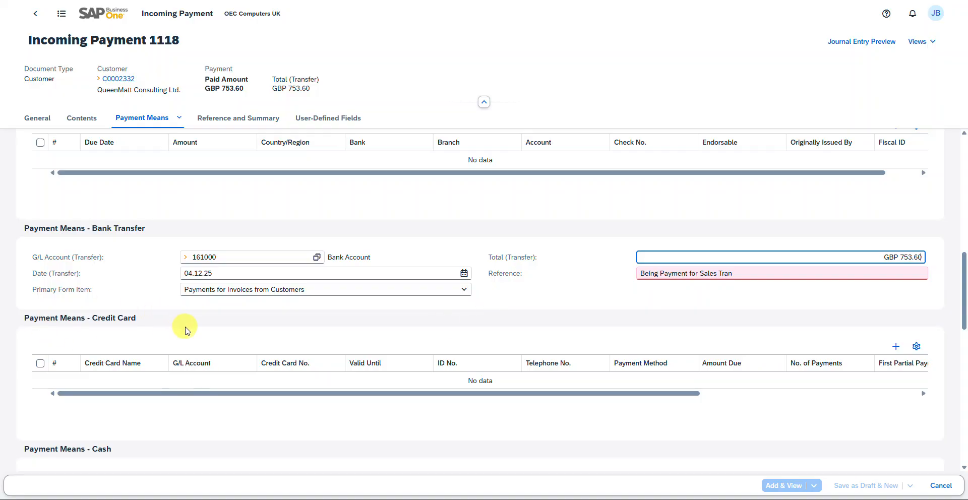
scroll(185, 330, "down", 2)
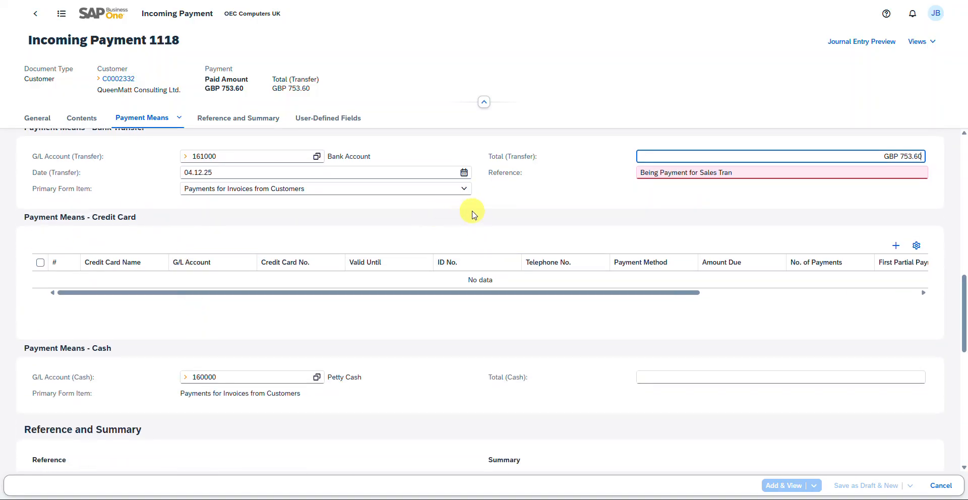
scroll(472, 214, "down", 3)
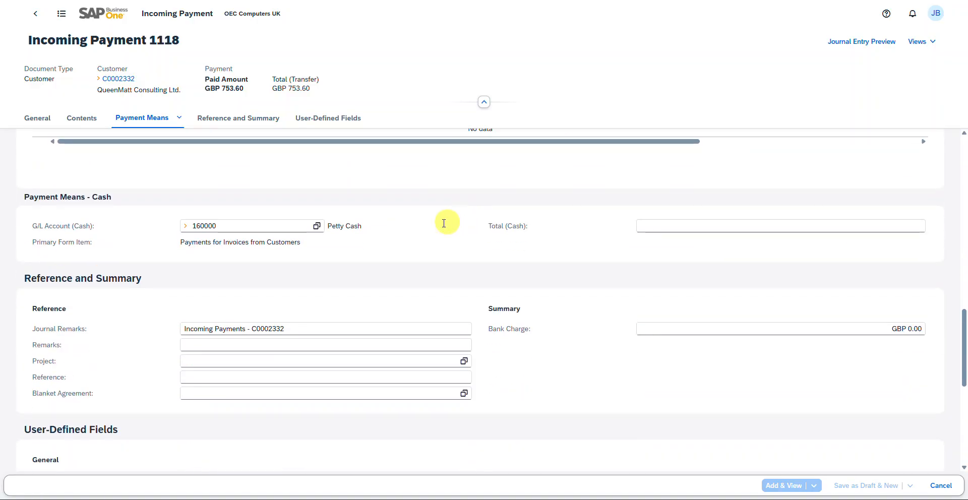
scroll(600, 338, "down", 5)
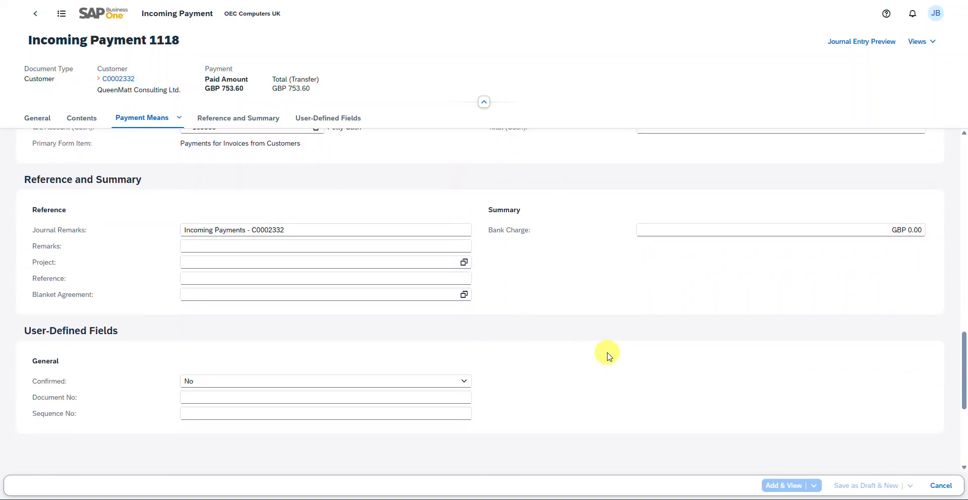
scroll(600, 332, "up", 10)
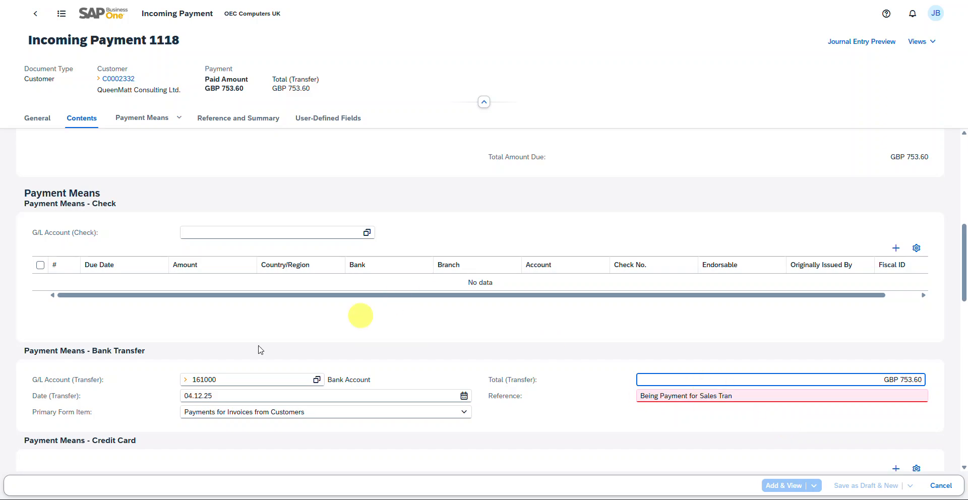
scroll(499, 312, "up", 5)
scroll(460, 286, "up", 2)
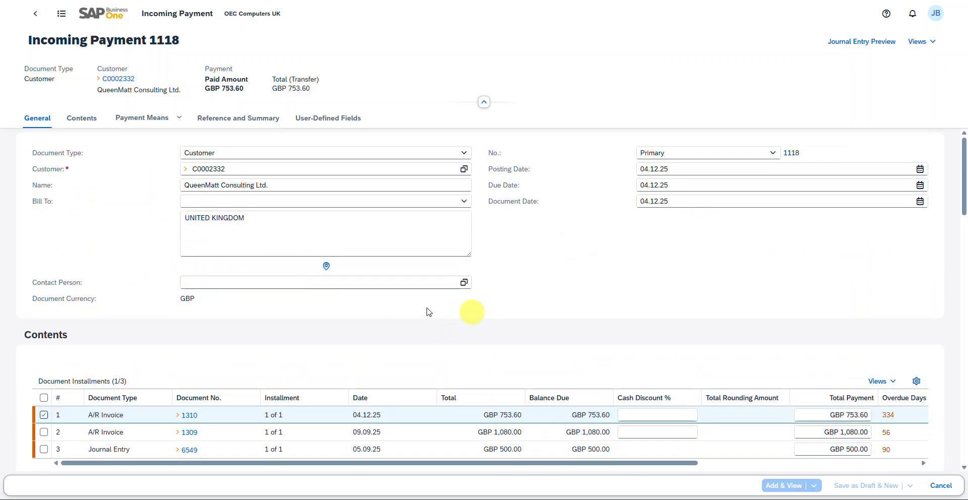
scroll(123, 449, "down", 8)
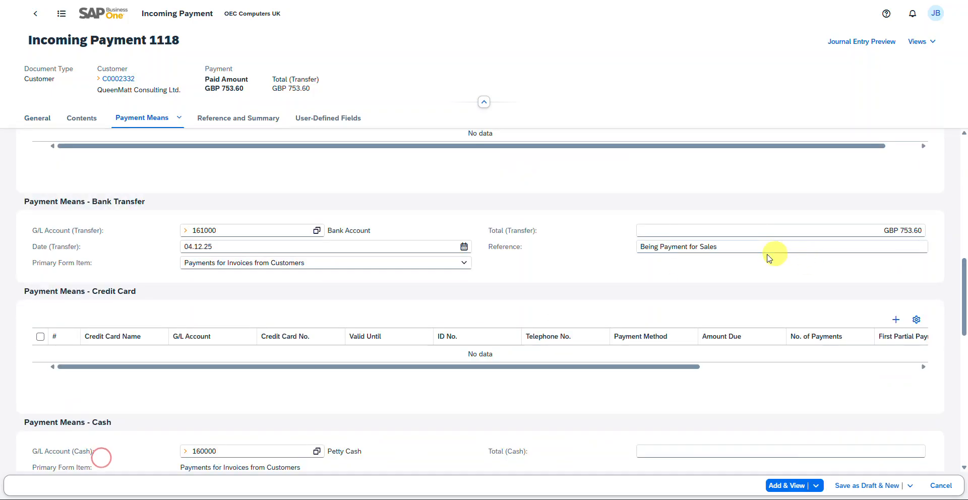
scroll(772, 247, "up", 7)
scroll(746, 206, "up", 4)
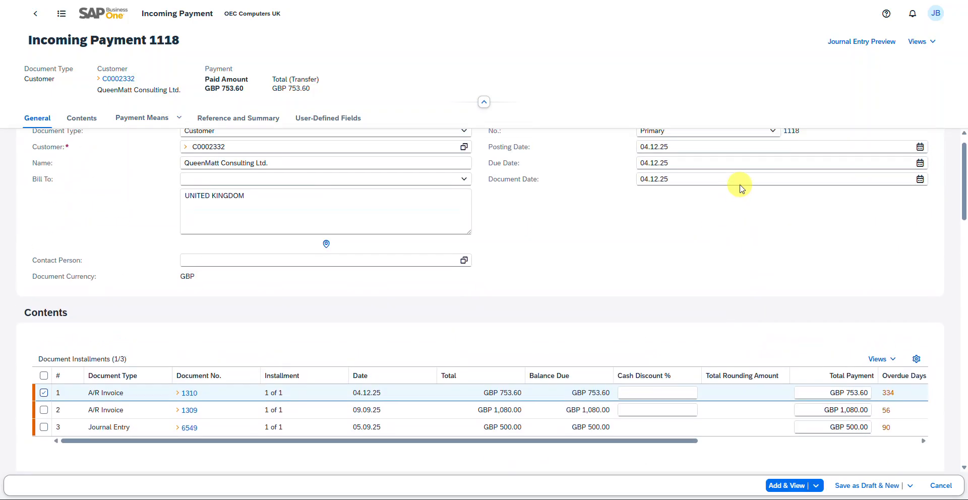
Preview the incoming payment's journal entry, widen the G/L Account/BP Name column to examine the debit and credit lines, and close the preview
left_click(858, 44)
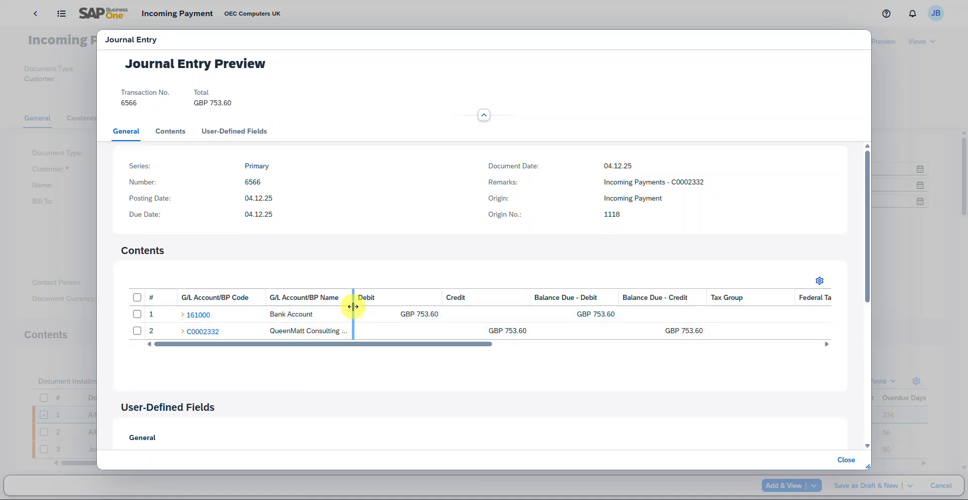
double_click(374, 302)
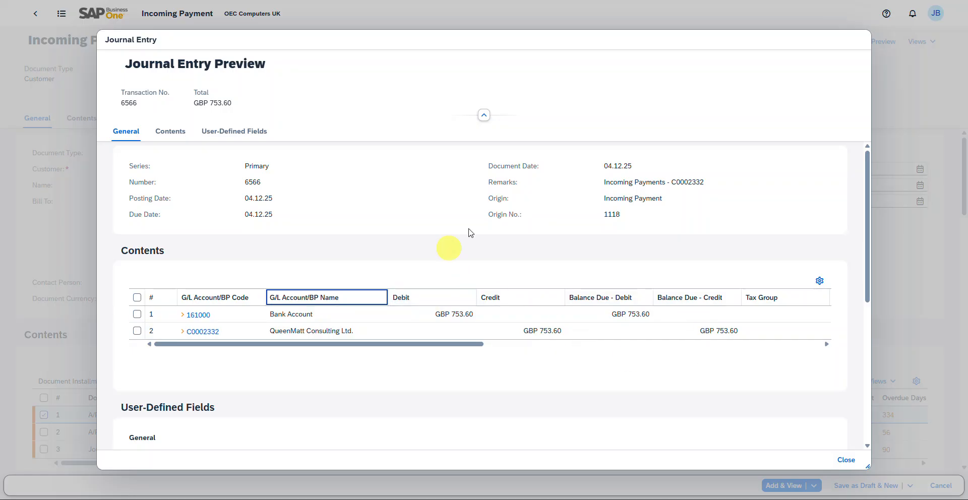
scroll(404, 274, "down", 4)
scroll(404, 276, "up", 4)
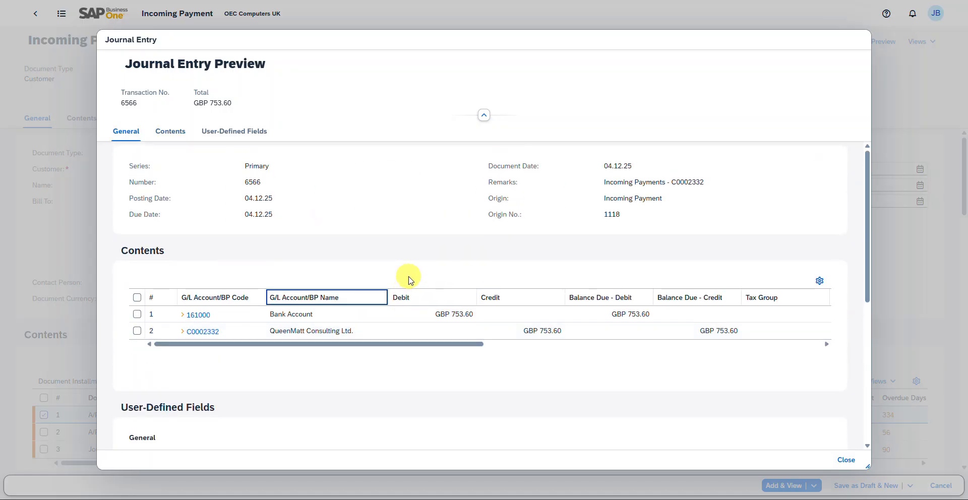
left_click(180, 137)
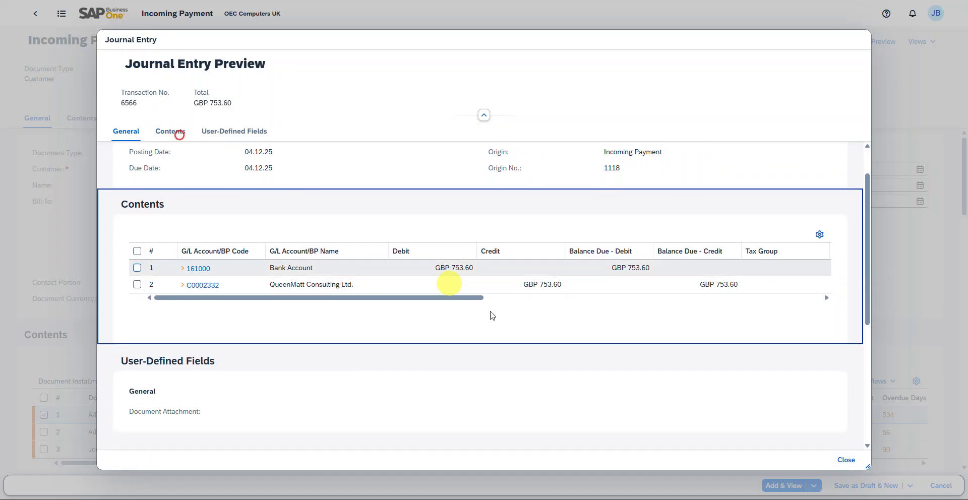
left_click(846, 459)
Add the incoming payment and view it, accepting that it cannot be changed after adding
scroll(573, 216, "down", 10)
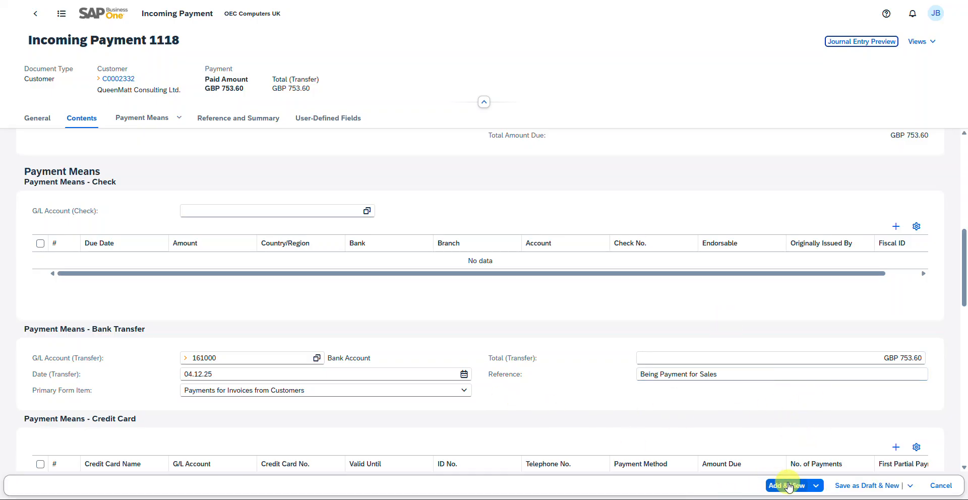
left_click(789, 487)
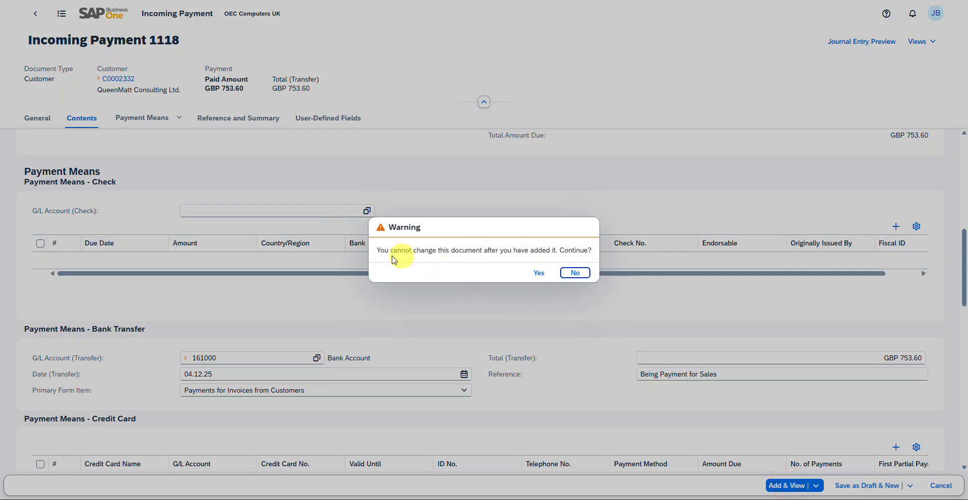
left_click(538, 273)
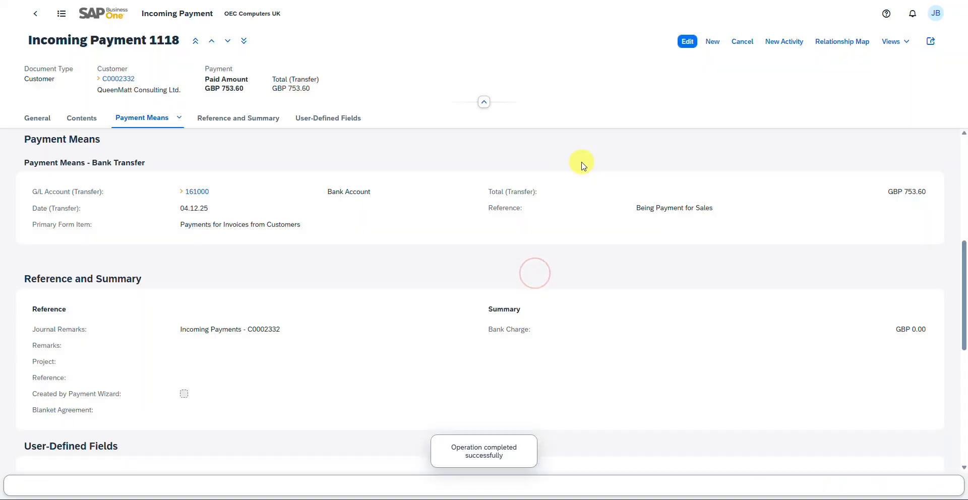
scroll(341, 243, "up", 6)
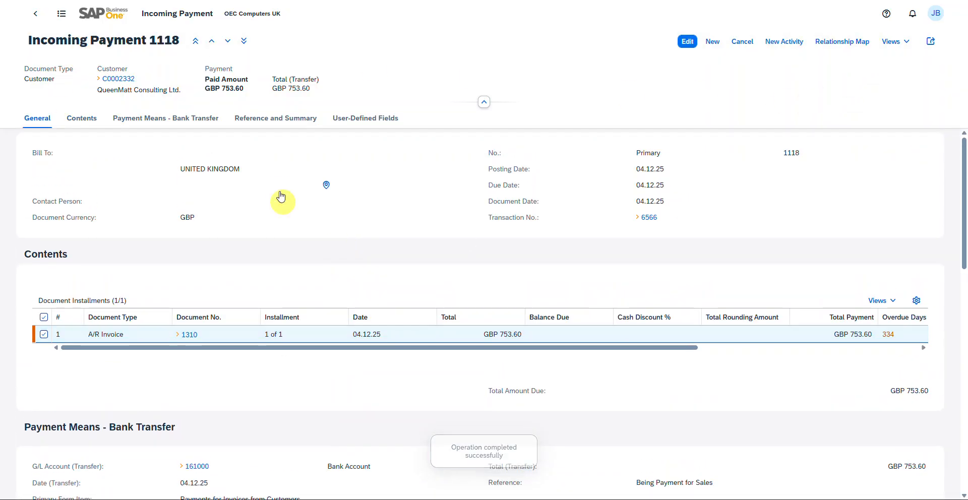
Examine the incoming payment's relationship map, close it, and return to the A/R invoice
left_click(825, 47)
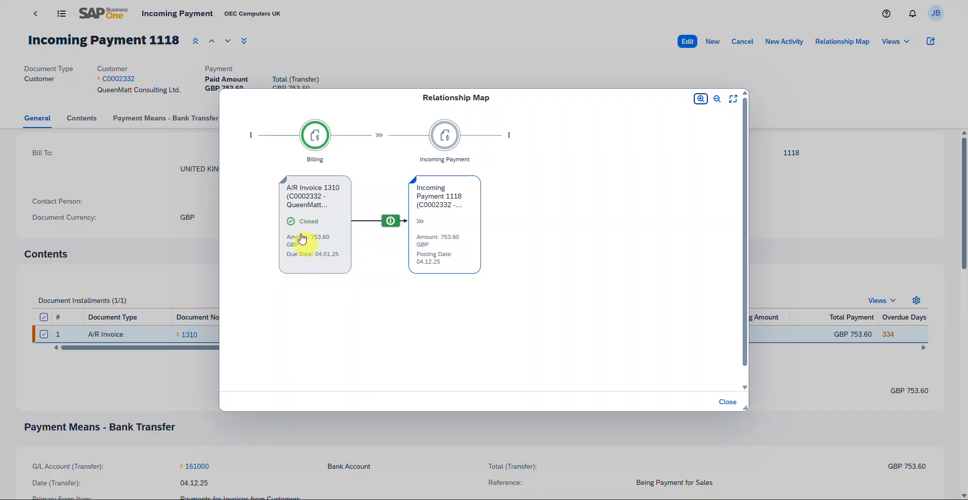
left_click(728, 401)
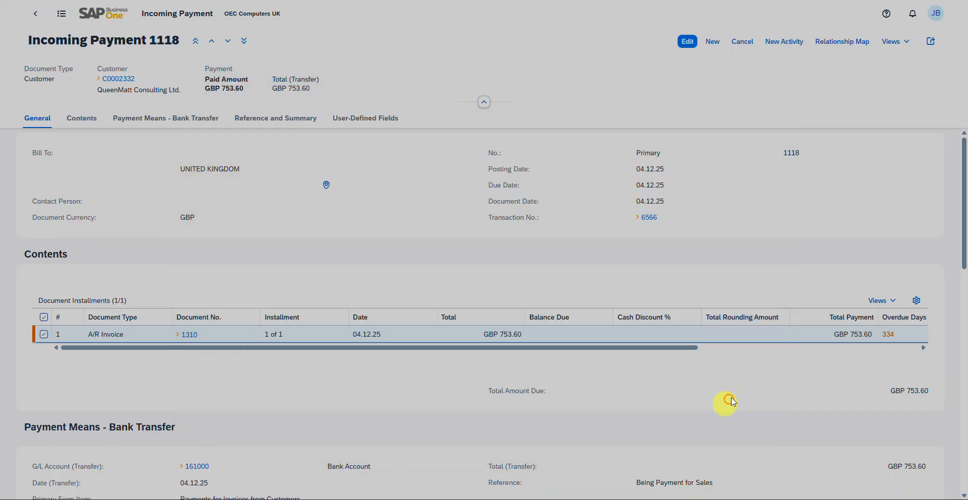
left_click(44, 22)
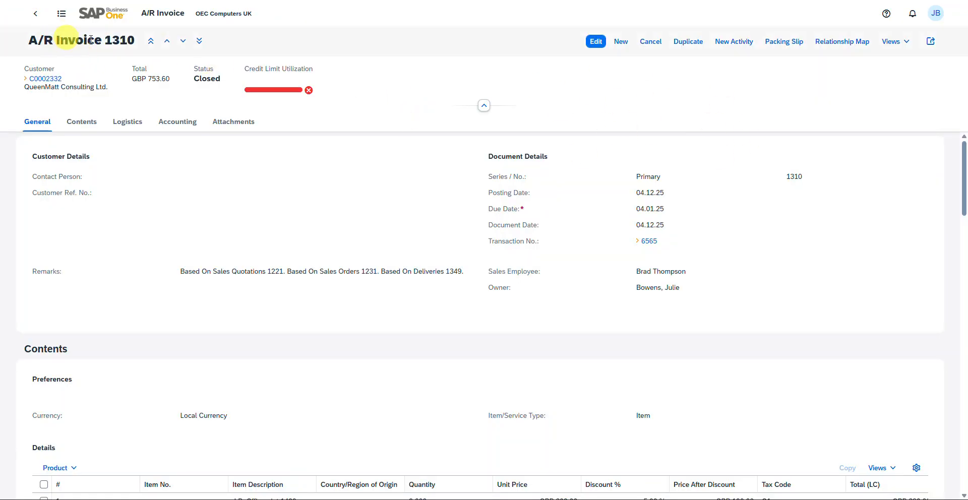
Open the A/R invoice's relationship map and enlarge it to full screen to examine the chain from sales quotation to incoming payment
left_click(844, 41)
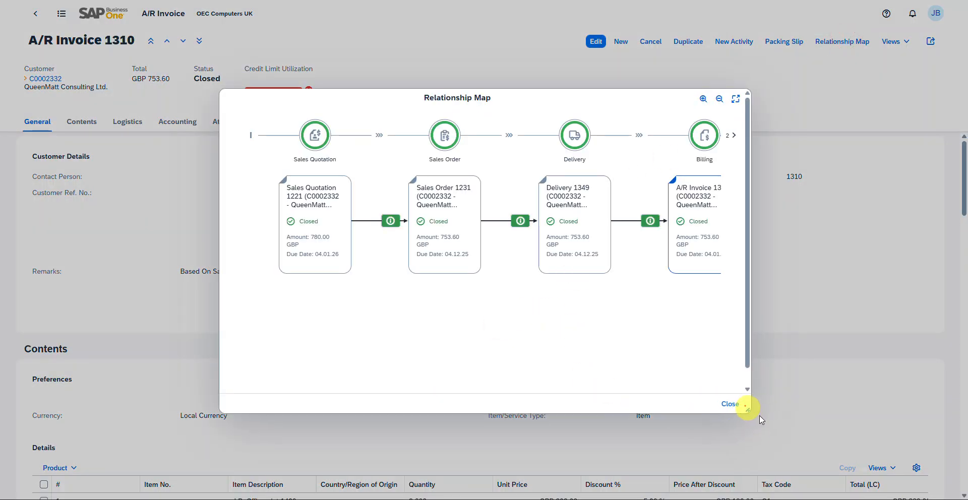
left_click_drag(745, 407, 901, 464)
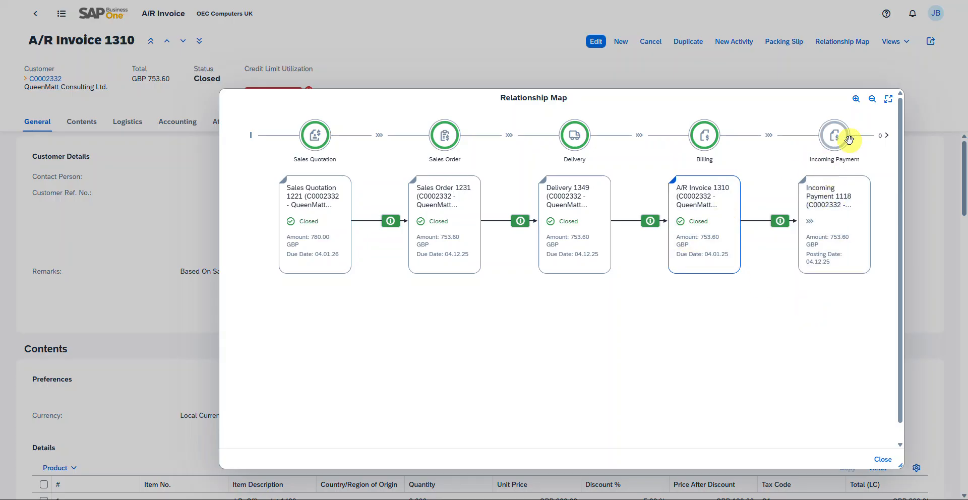
left_click(888, 102)
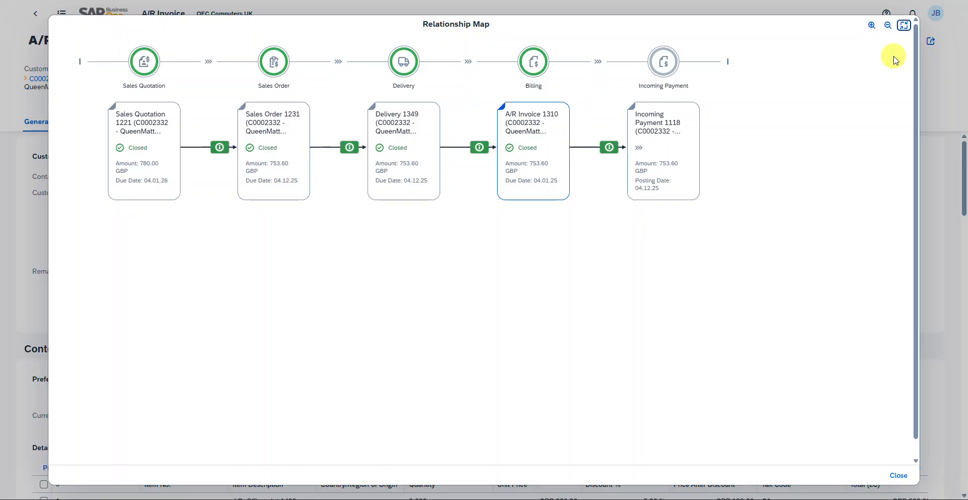
left_click(873, 84)
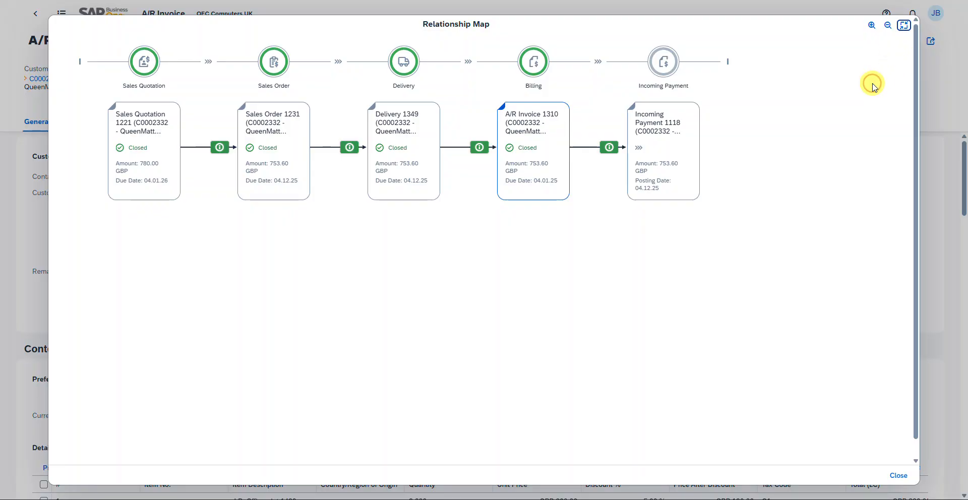